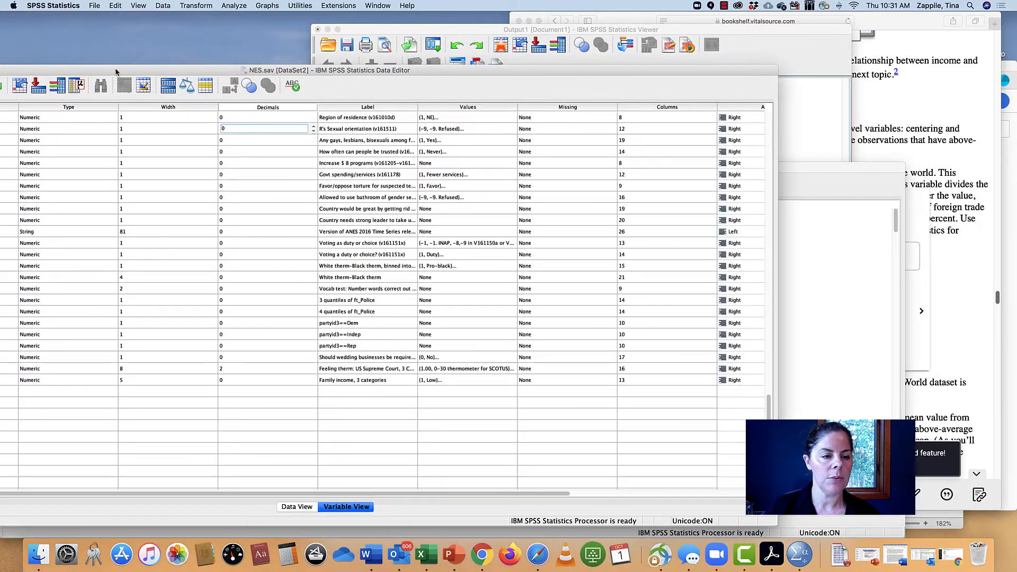
- Close the NES.sav dataset without saving its changes
left_click_drag(99, 70, 232, 67)
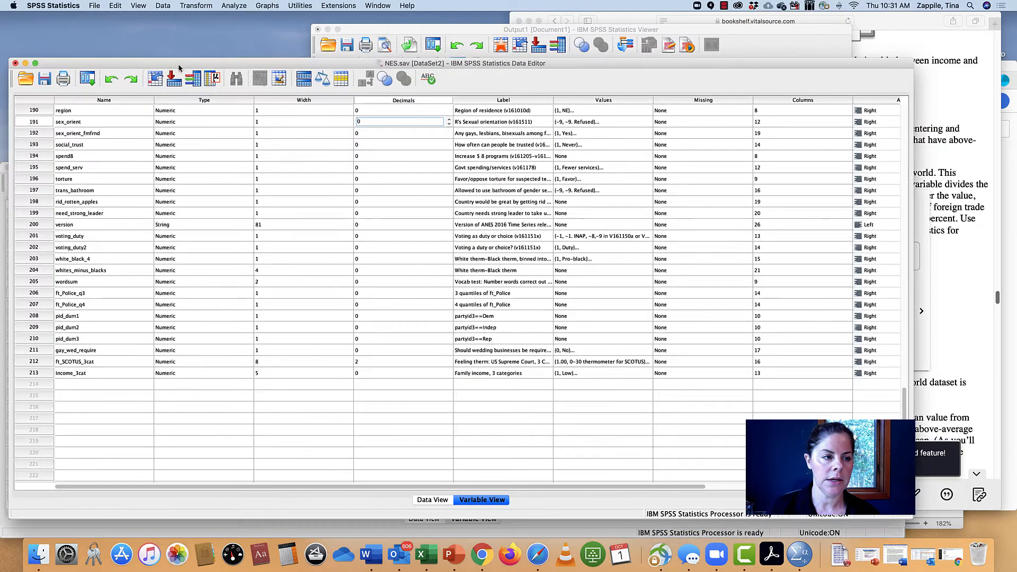
left_click(15, 63)
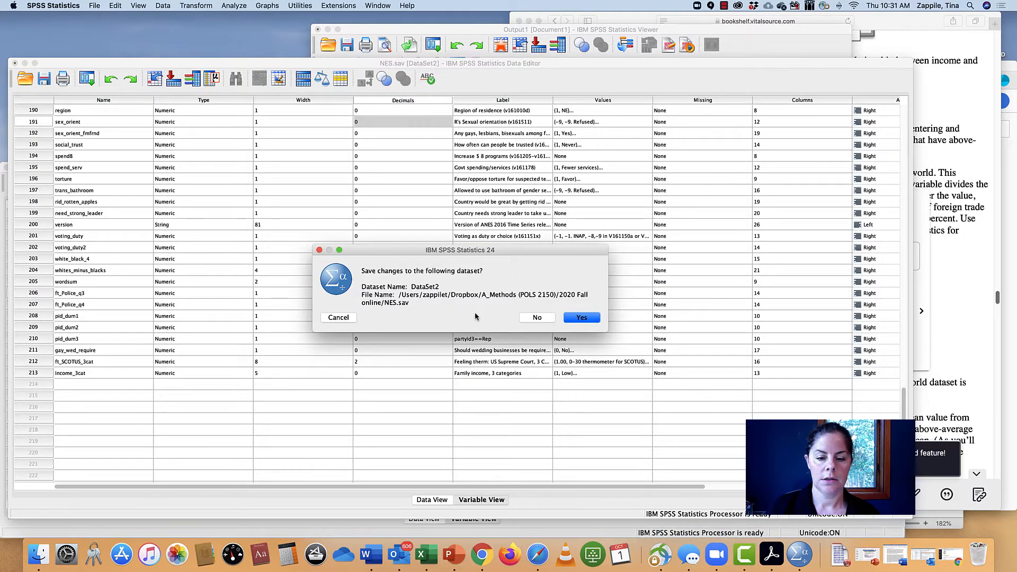
left_click(537, 317)
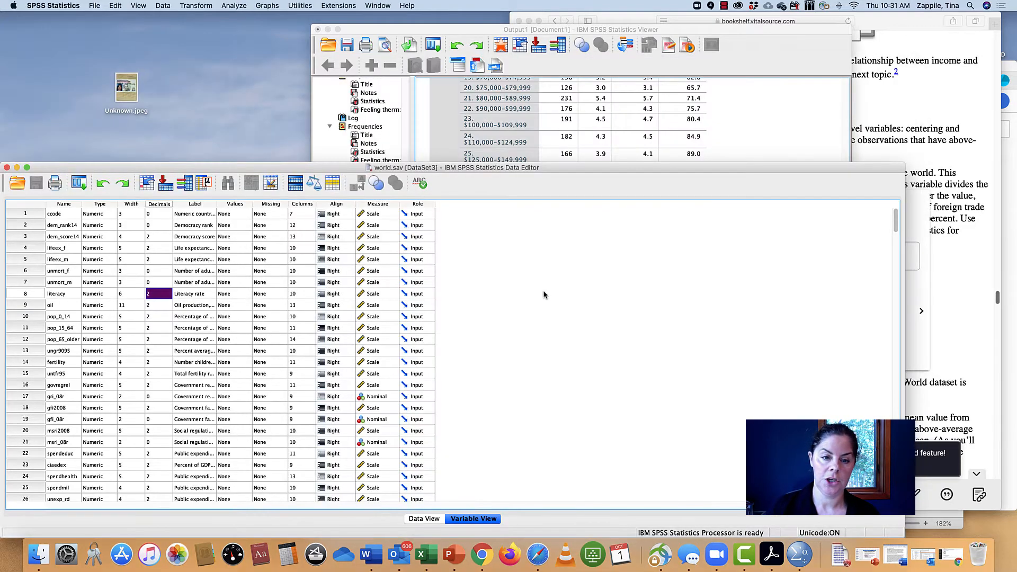
- Move and narrow the world.sav data window so the textbook page shows beside it, and switch to the textbook in Safari
left_click_drag(314, 170, 324, 107)
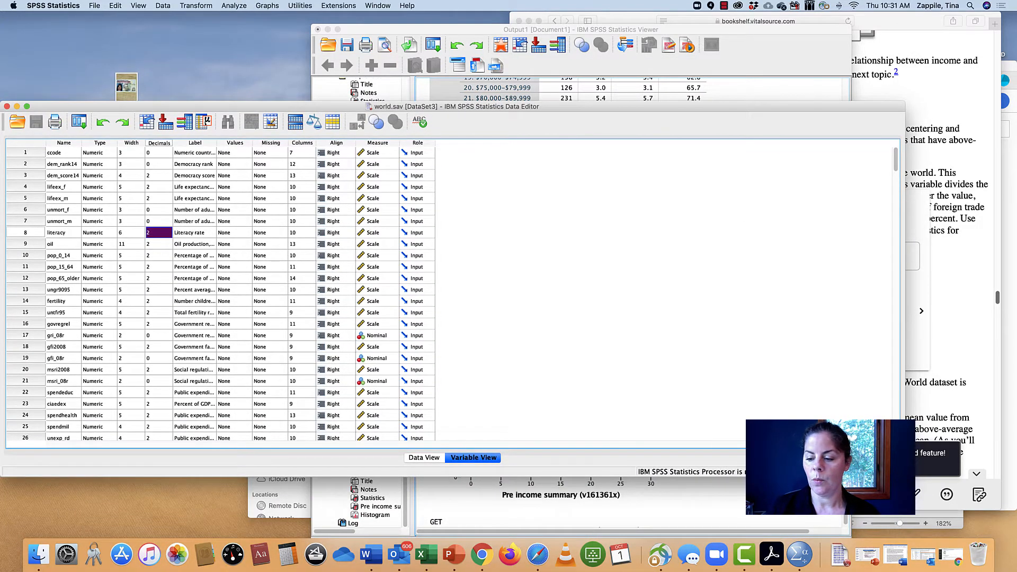
left_click_drag(905, 476, 752, 537)
left_click(953, 384)
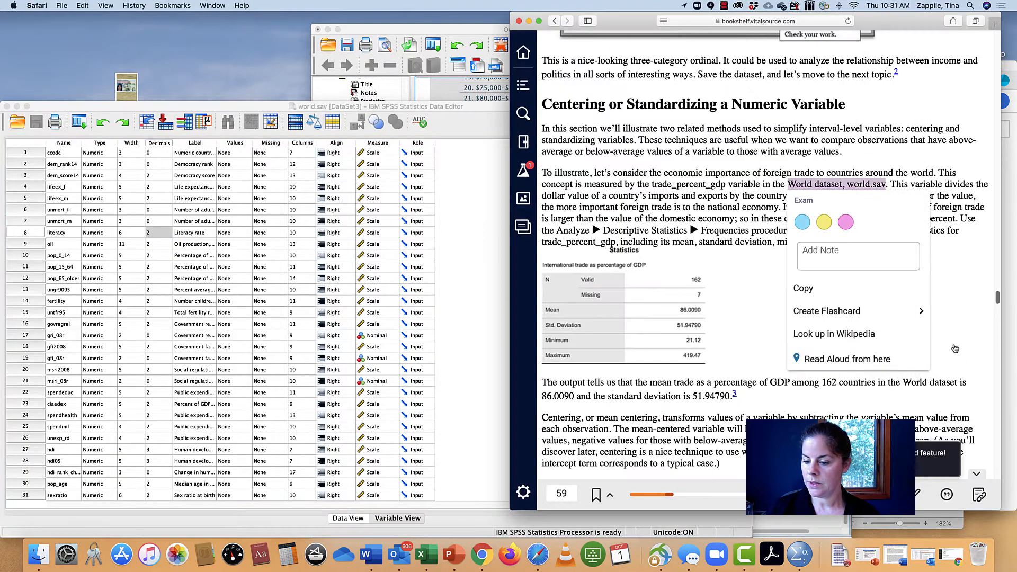
- Read the textbook's instructions for calculating descriptive statistics of trade_percent_gdp with the Frequencies procedure
scroll(761, 405, "down", 1)
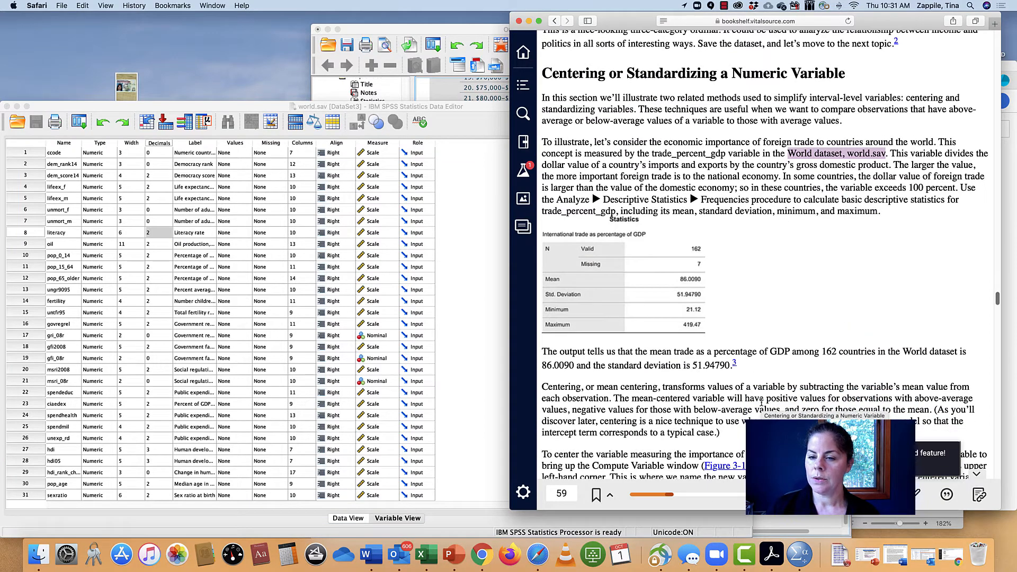
left_click_drag(557, 200, 750, 200)
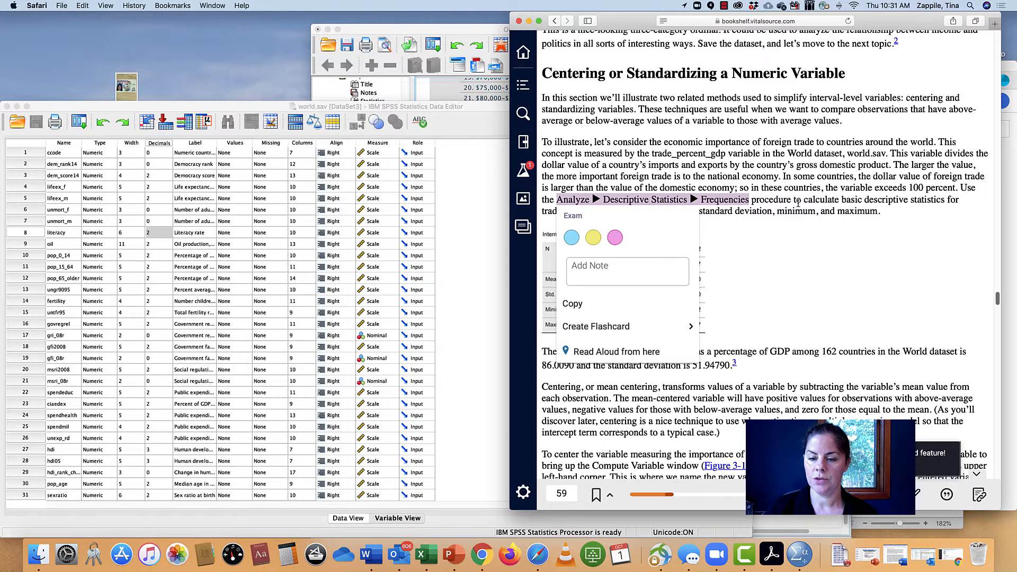
left_click(613, 212)
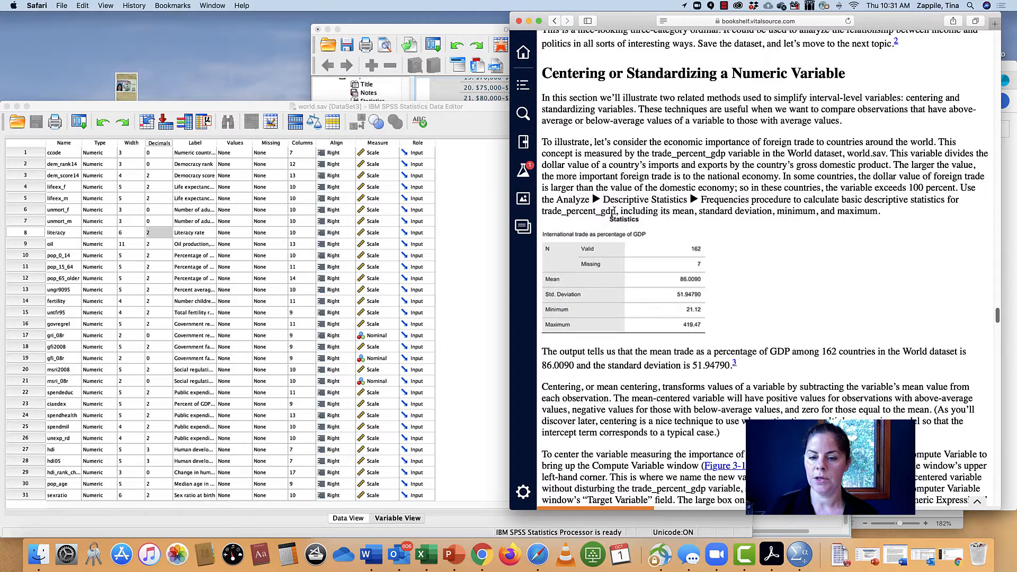
- Switch to SPSS Statistics, start a Frequencies analysis on the world.sav dataset and add trade_percent_gdp as its variable
left_click(467, 223)
left_click(233, 6)
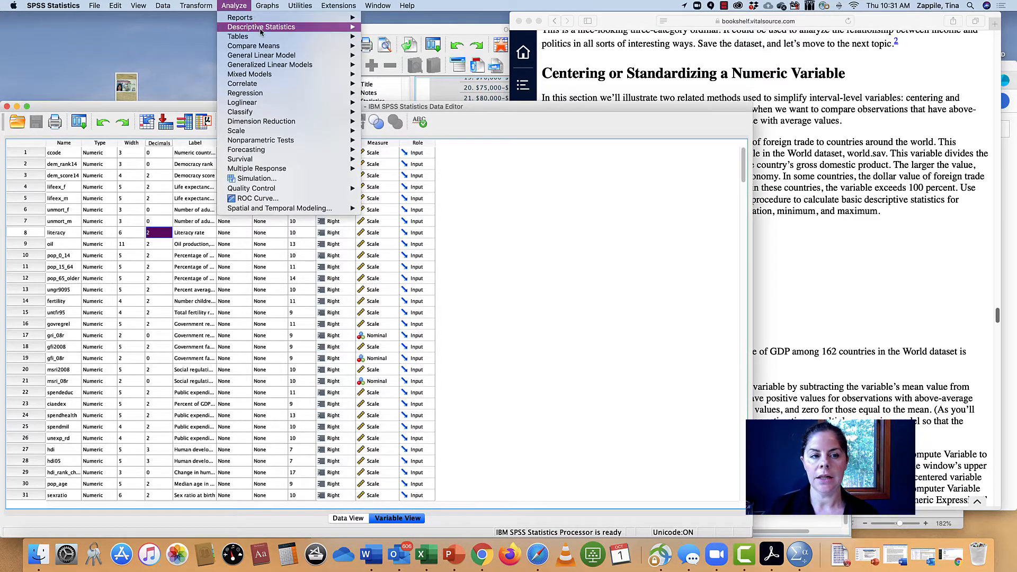
mouse_move(318, 27)
left_click(401, 26)
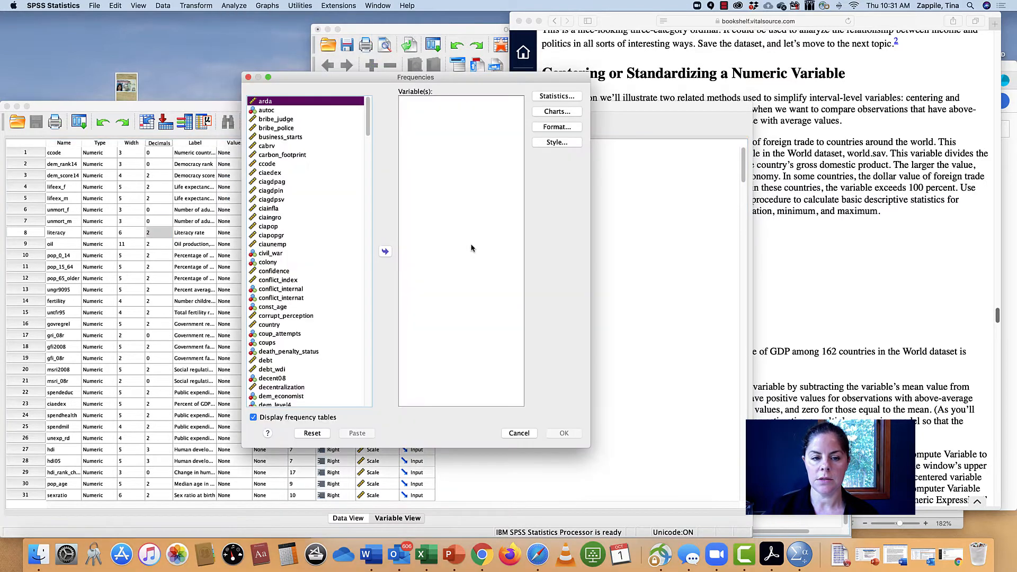
scroll(367, 130, "down", 1)
left_click_drag(367, 129, 361, 357)
left_click(303, 202)
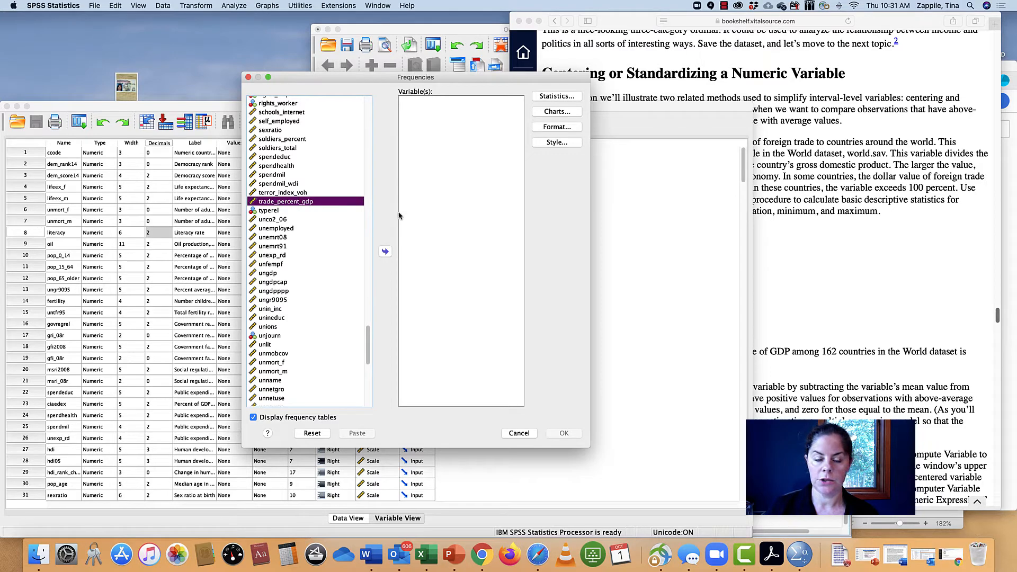
left_click(386, 253)
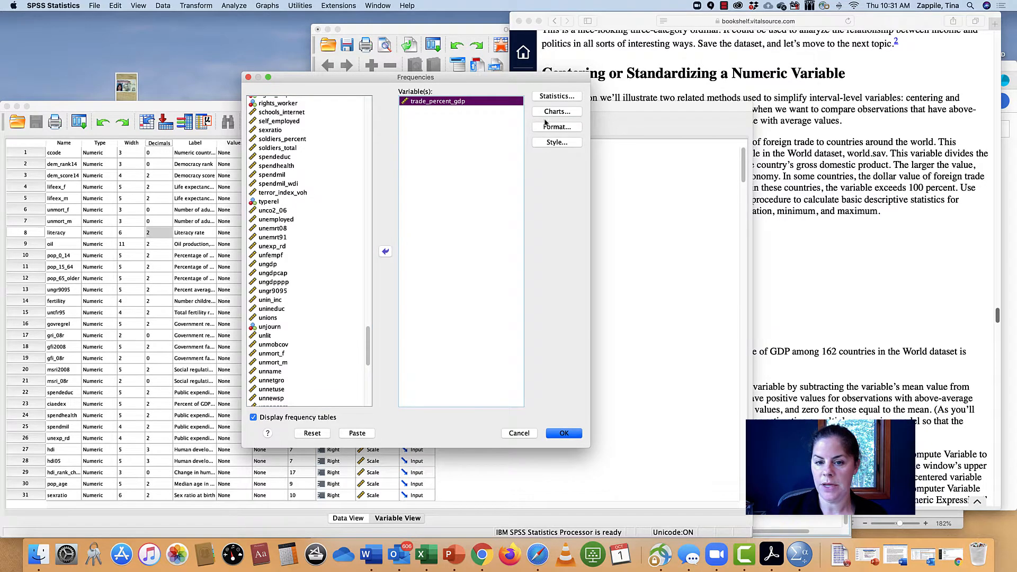
- Request the mean, median, mode and sum as statistics for the frequency analysis
left_click(554, 97)
left_click(675, 237)
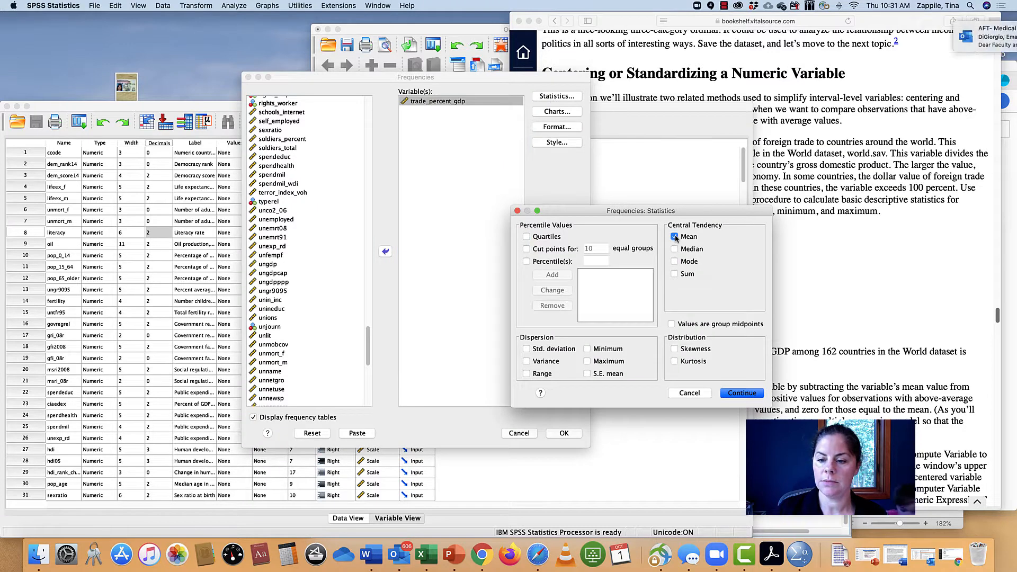
left_click(674, 249)
left_click(675, 261)
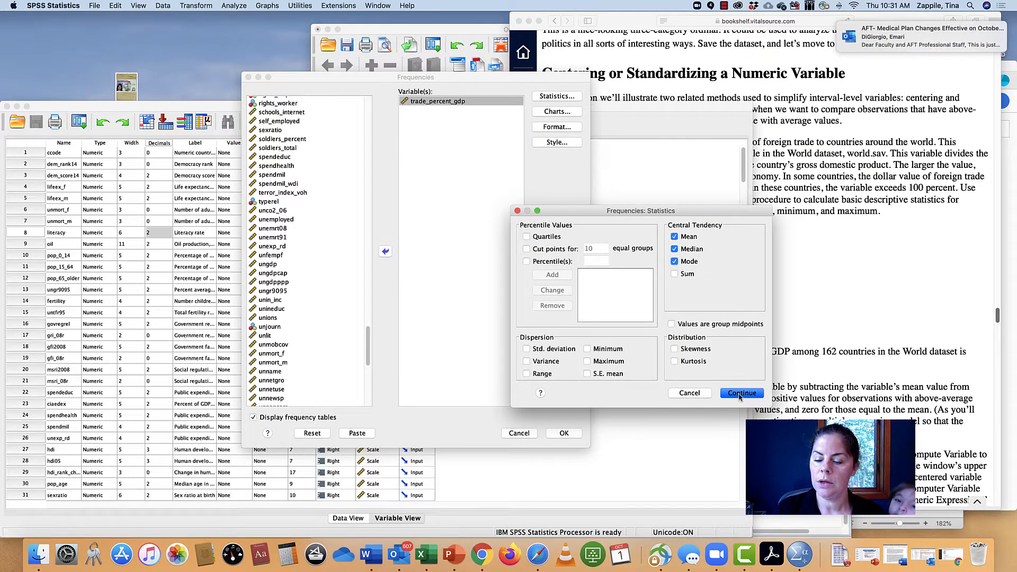
left_click(674, 274)
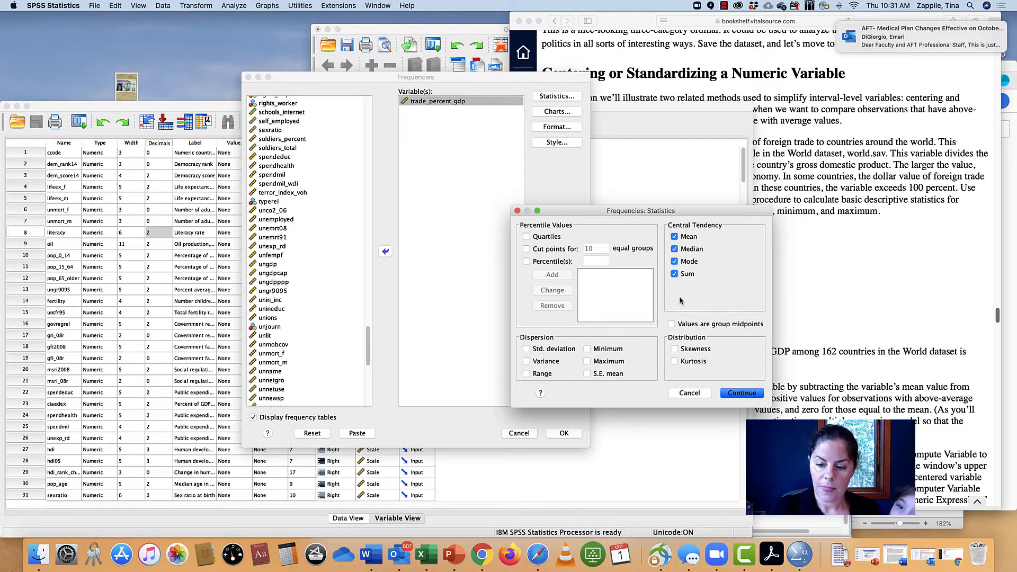
left_click(741, 393)
- Add a histogram with a normal curve to the frequency analysis and run it
left_click(547, 113)
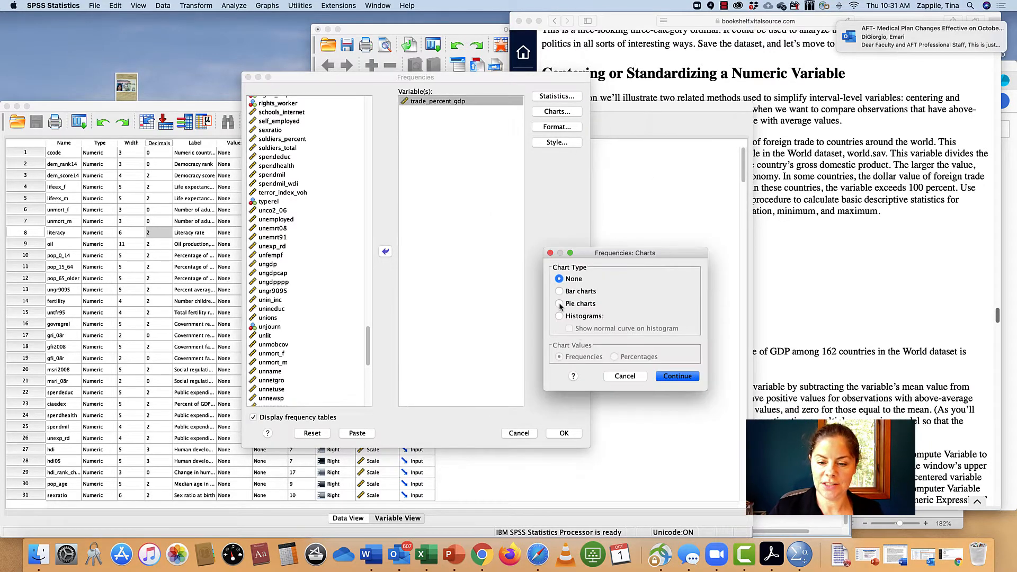
left_click(559, 316)
left_click(569, 328)
left_click(683, 378)
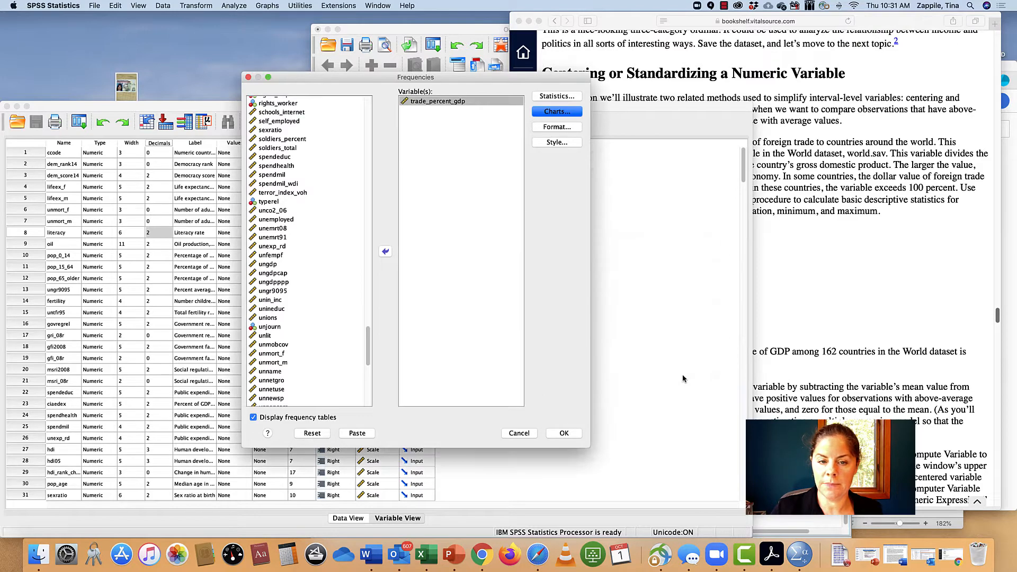
left_click(566, 433)
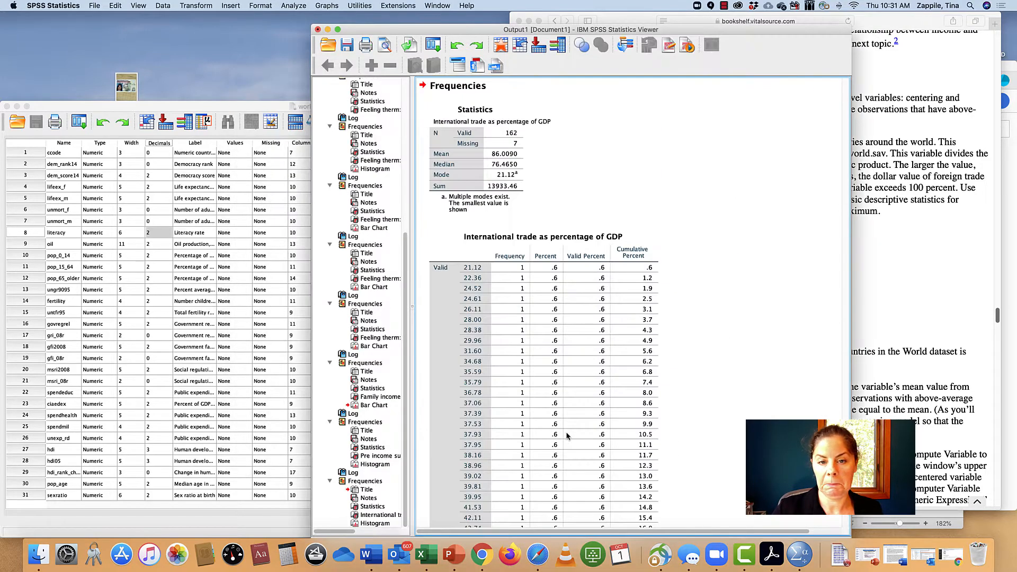
- Examine the statistics, the frequency table and the histogram for international trade as percentage of GDP in the output
left_click(567, 436)
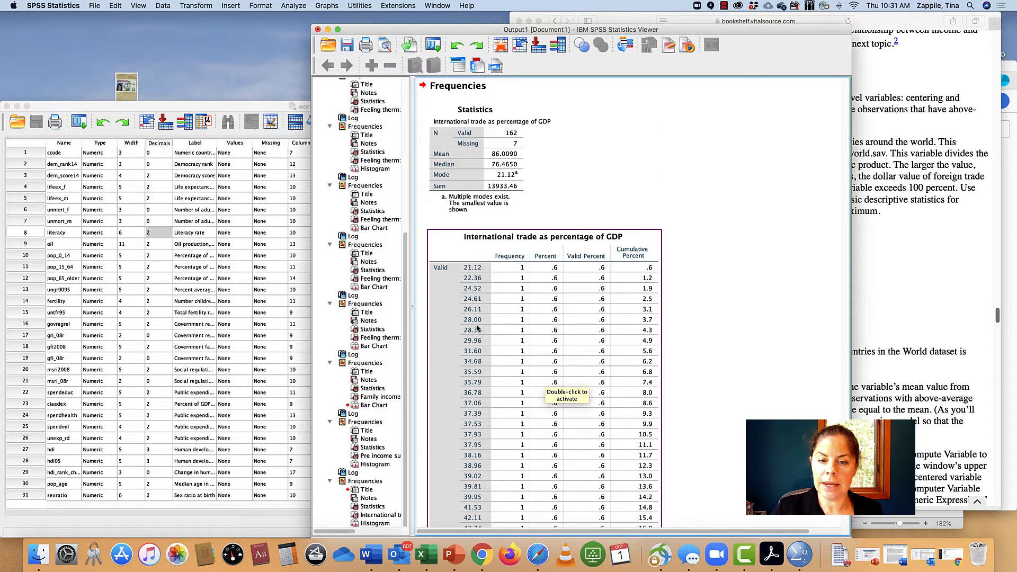
left_click(466, 173)
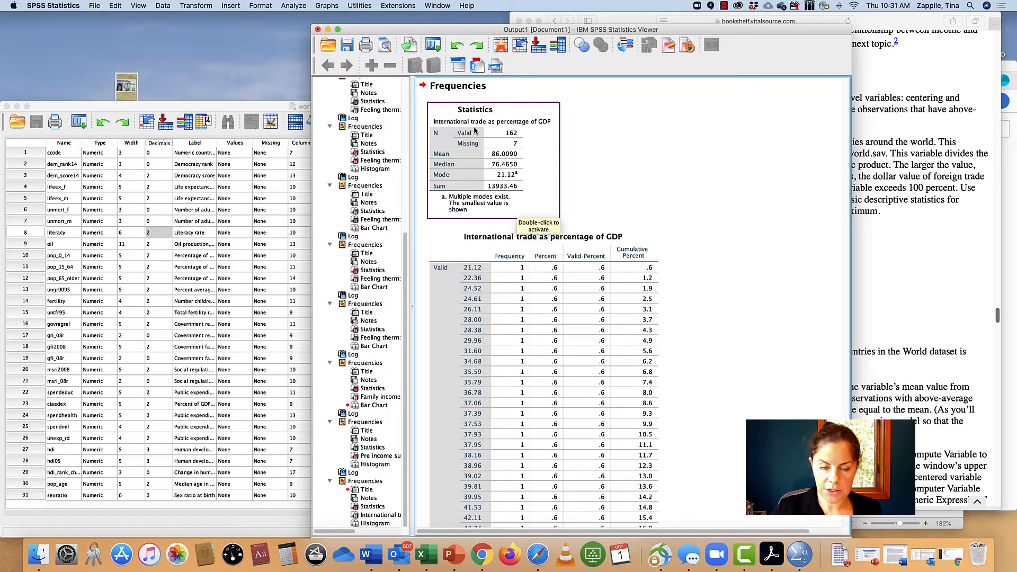
left_click(568, 293)
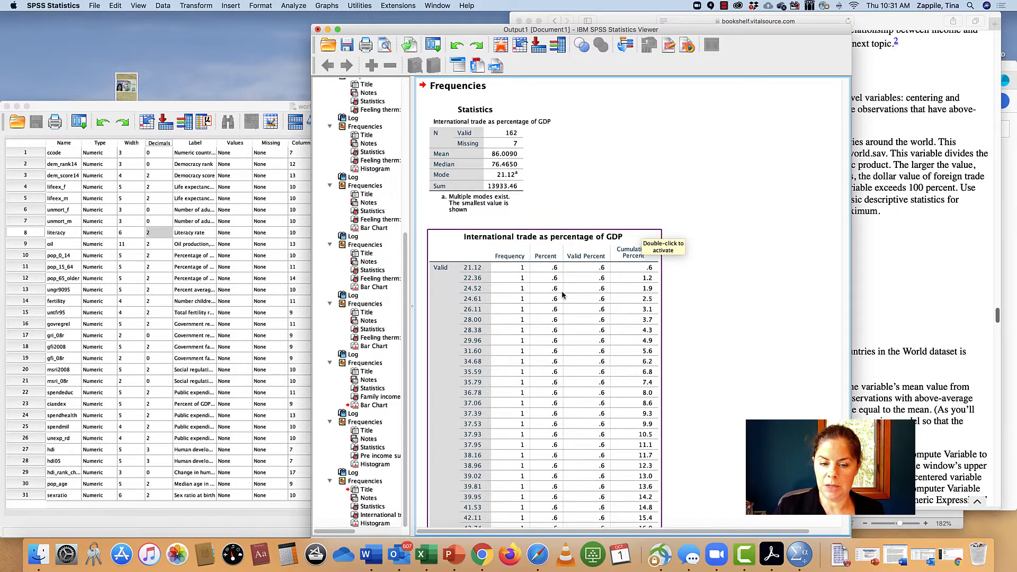
scroll(563, 295, "down", 3)
left_click(500, 127)
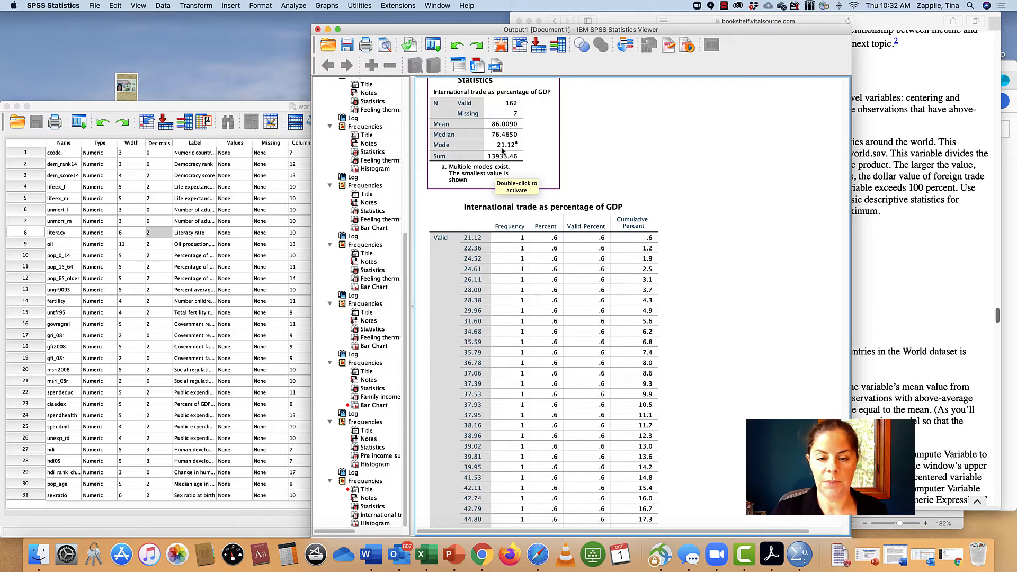
scroll(482, 186, "up", 1)
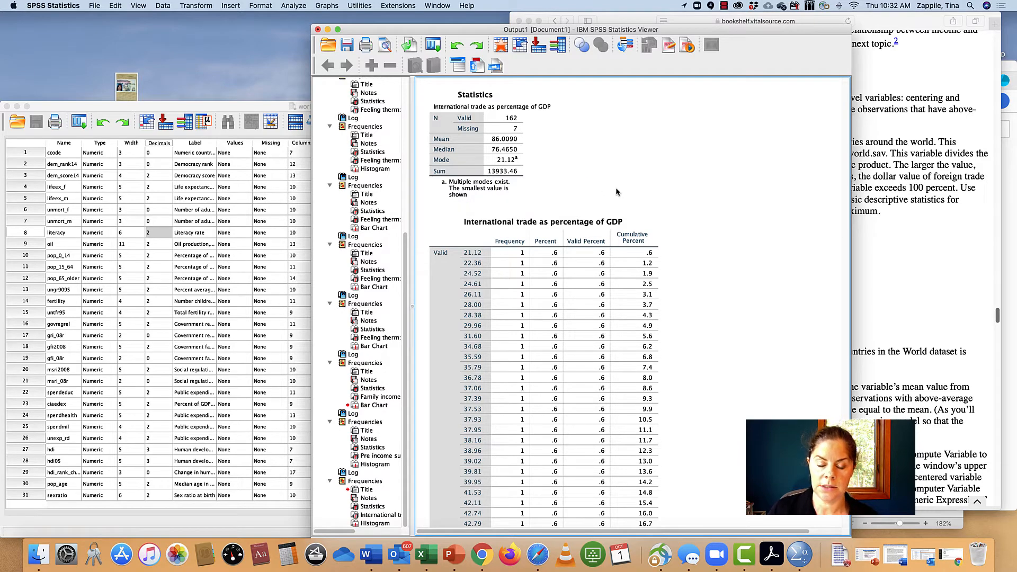
scroll(616, 192, "down", 10)
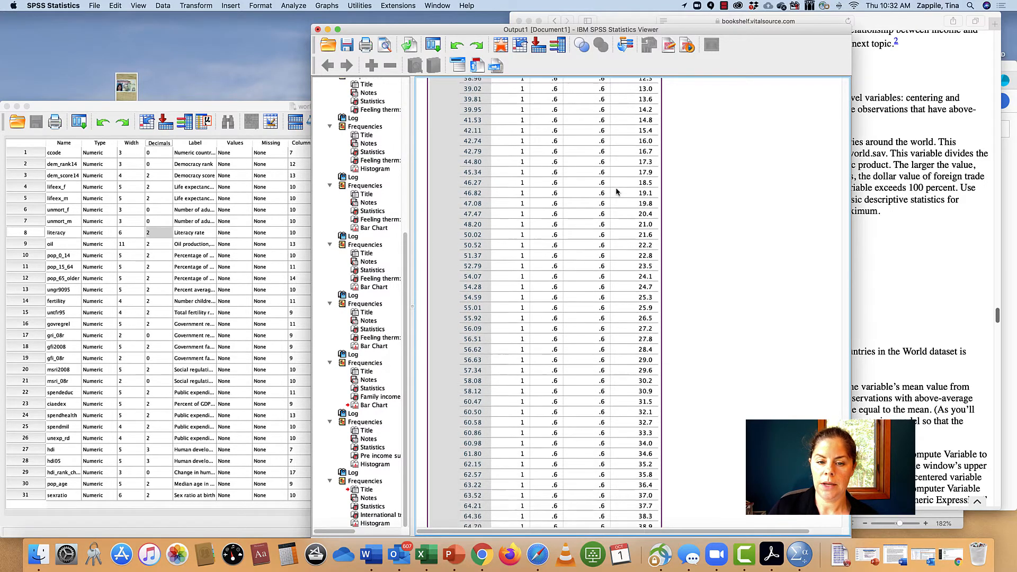
scroll(616, 192, "down", 15)
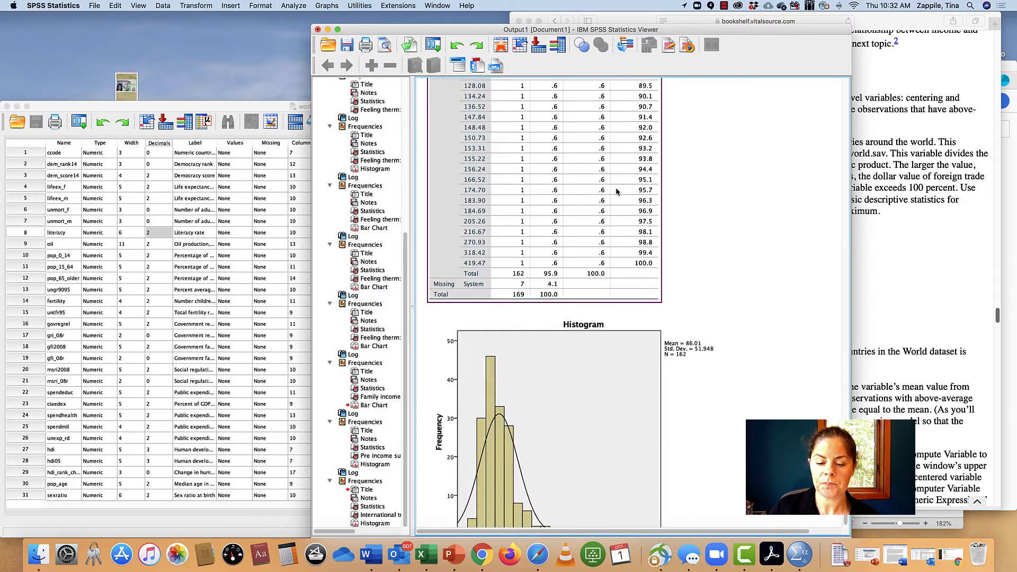
scroll(616, 187, "down", 3)
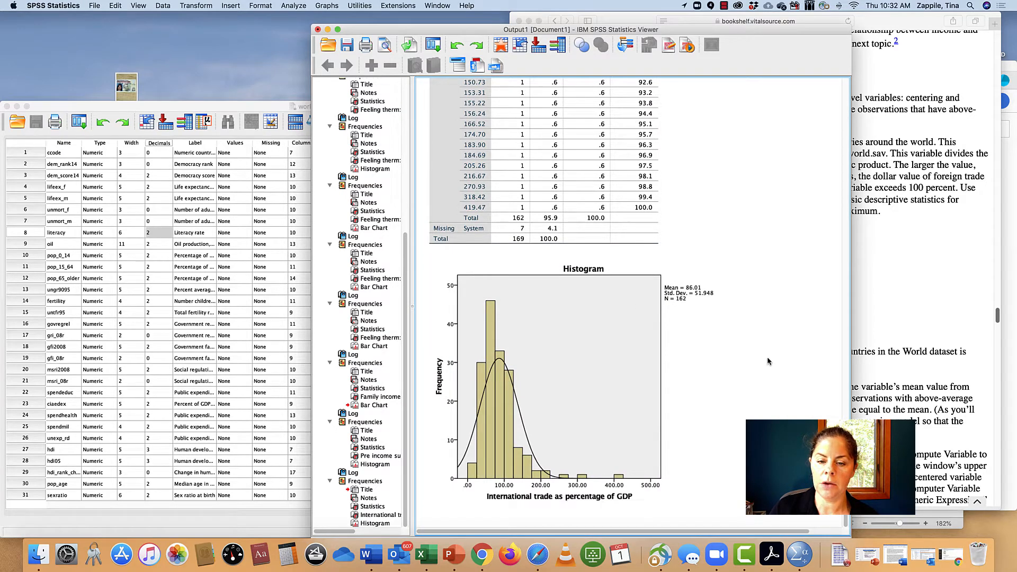
left_click(573, 385)
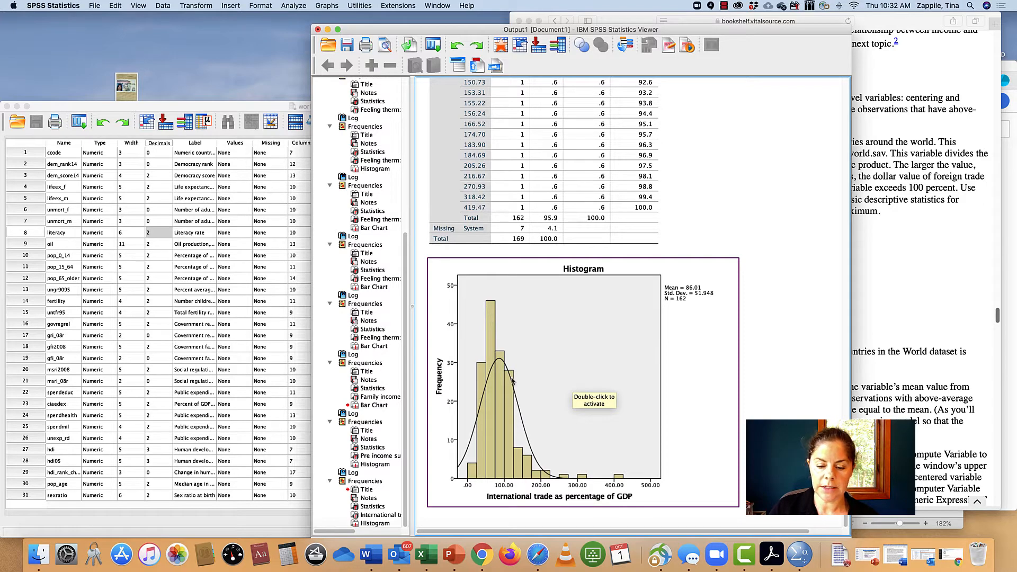
scroll(501, 394, "up", 1)
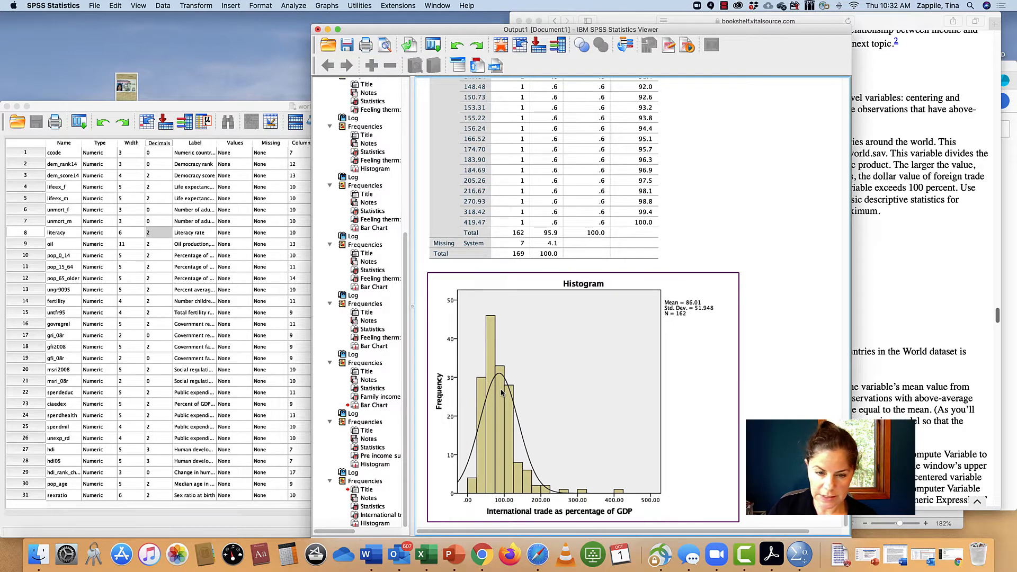
scroll(502, 393, "up", 15)
scroll(502, 393, "down", 15)
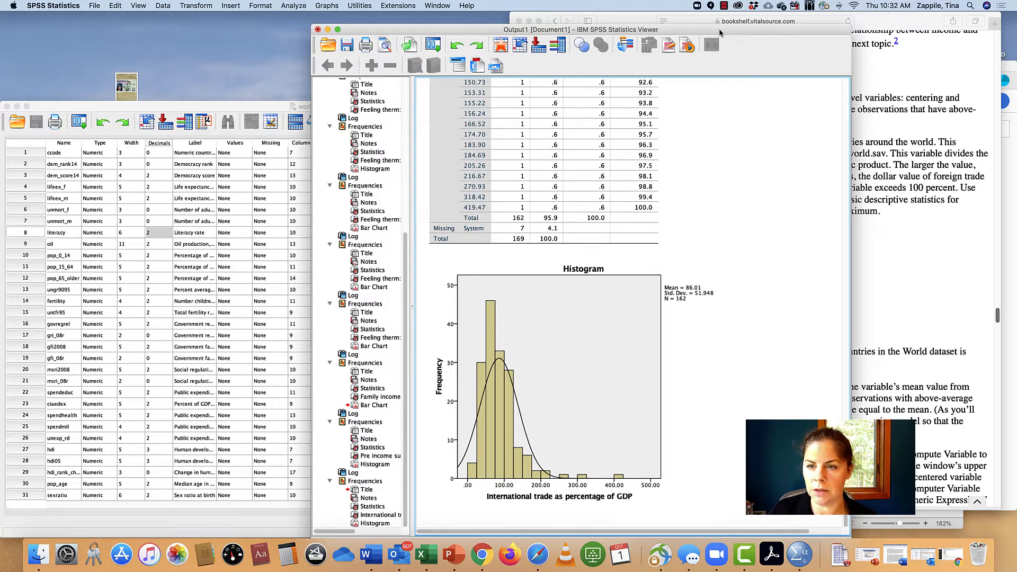
- Move the output window off the textbook page and inspect the histogram's bars in the Chart Editor, closing it unchanged
left_click_drag(719, 30, 516, 7)
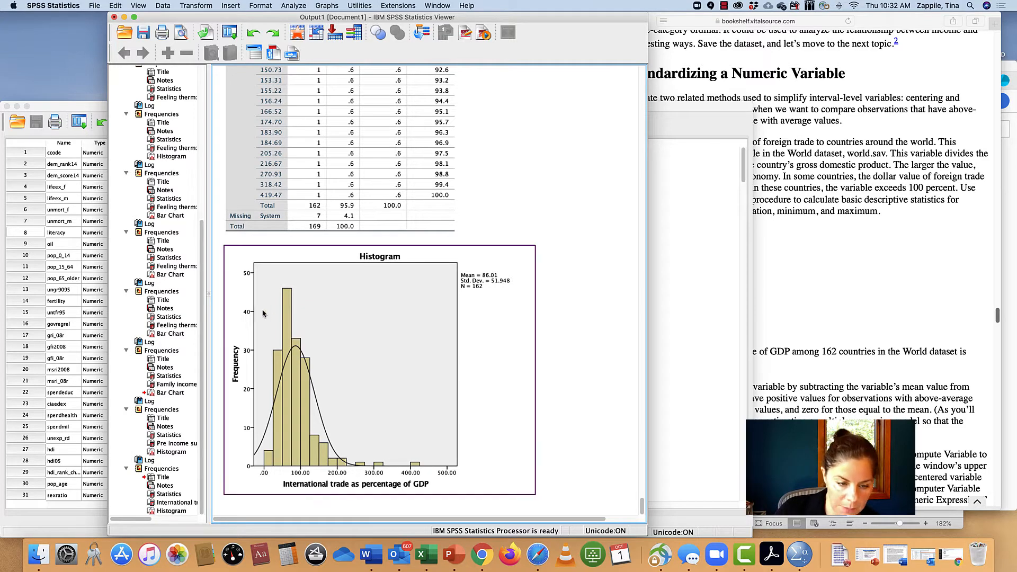
left_click(284, 300)
double_click(285, 300)
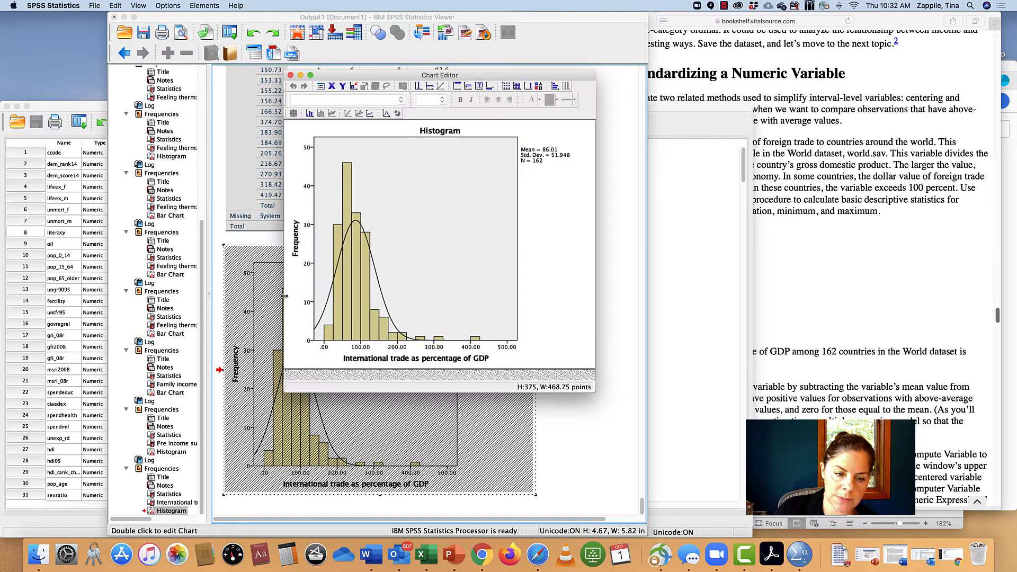
left_click(357, 323)
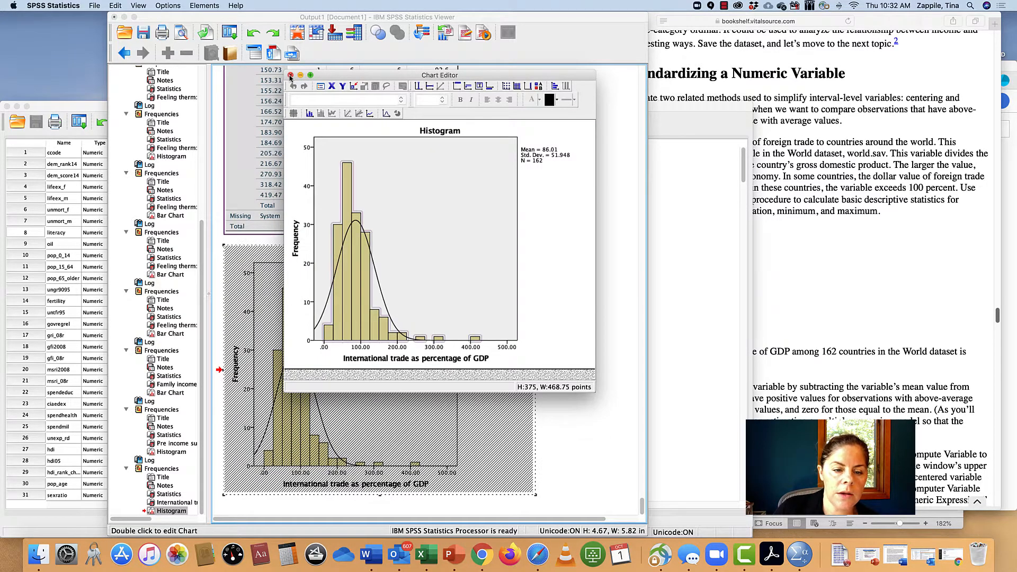
left_click(290, 75)
- Compare the textbook's statistics table for international trade with the Statistics table in the SPSS output
left_click(854, 294)
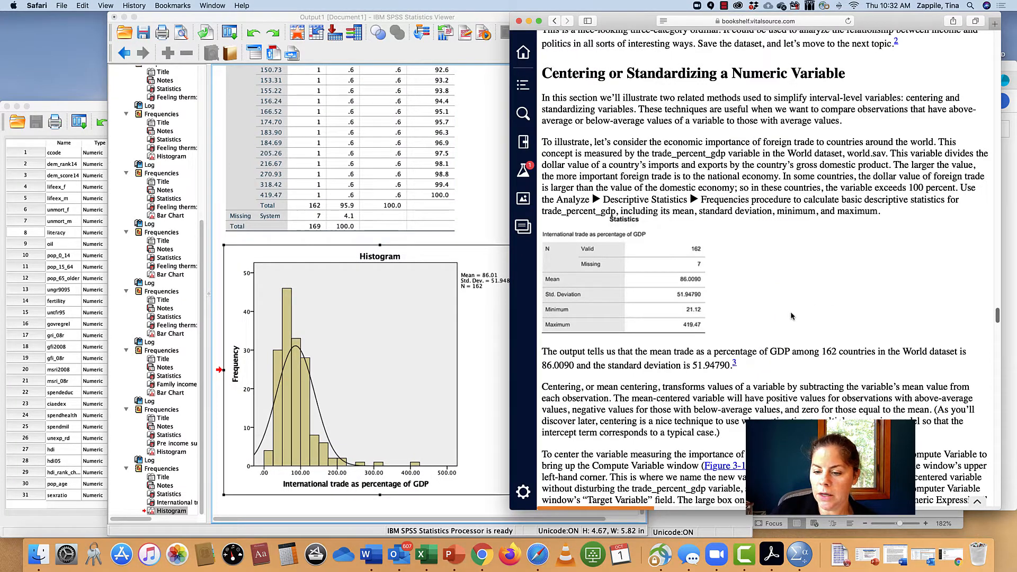
scroll(791, 321, "down", 3)
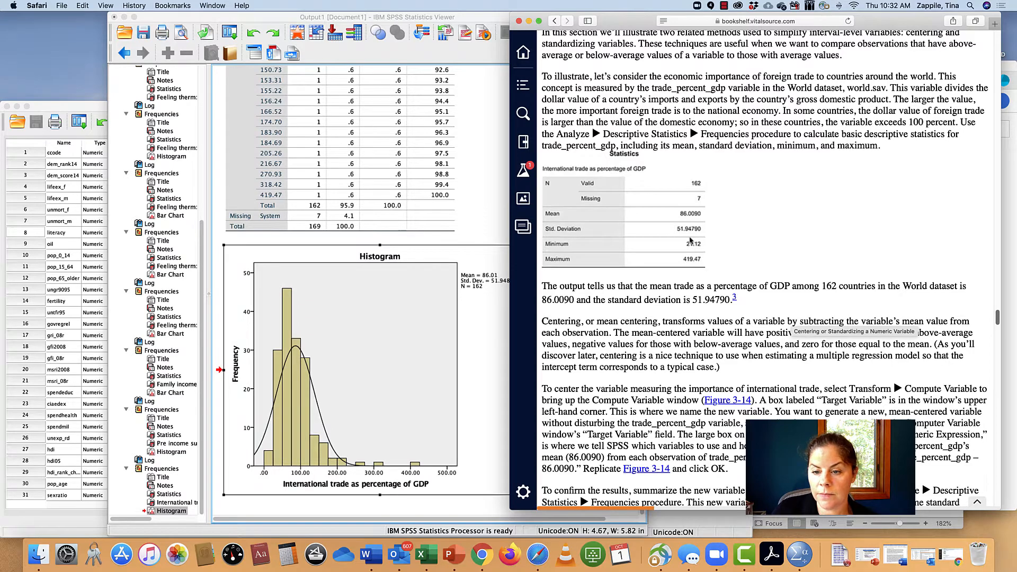
scroll(436, 249, "up", 5)
scroll(436, 249, "up", 15)
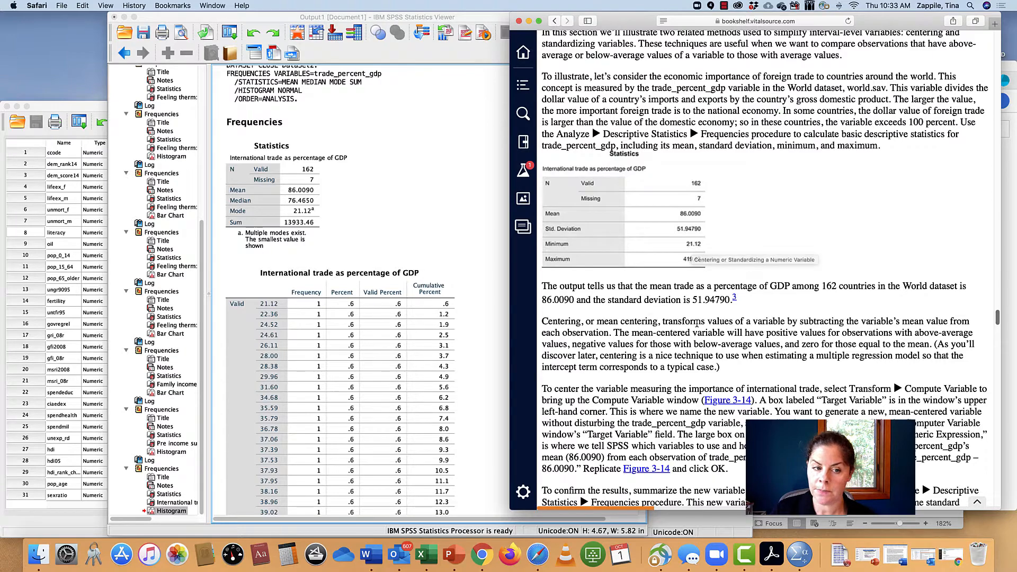
- Review the rest of the frequency table and the histogram, then read the textbook's mean-centering instructions and select the Compute Variable reference
scroll(280, 319, "down", 5)
scroll(280, 319, "down", 15)
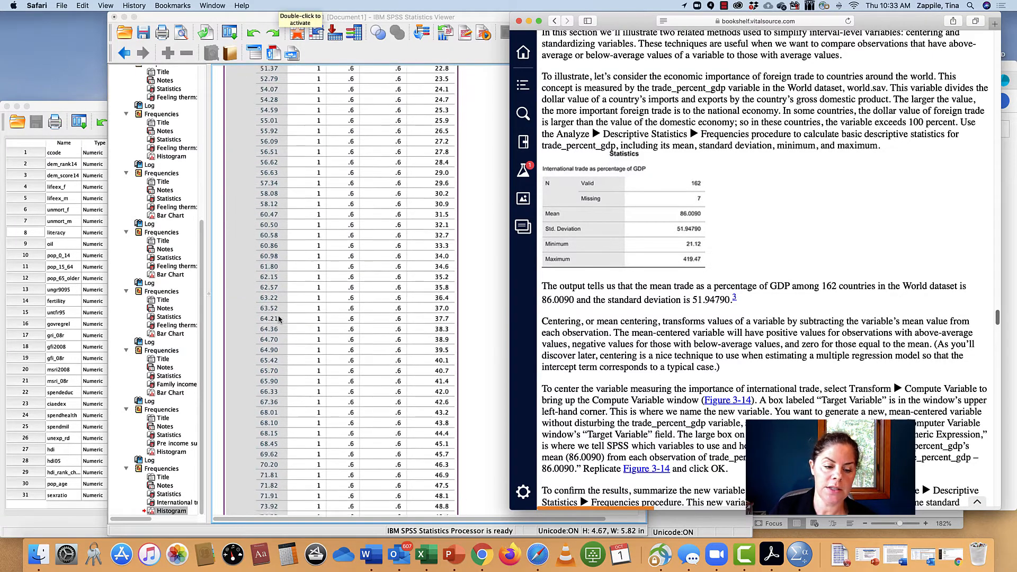
scroll(279, 318, "down", 5)
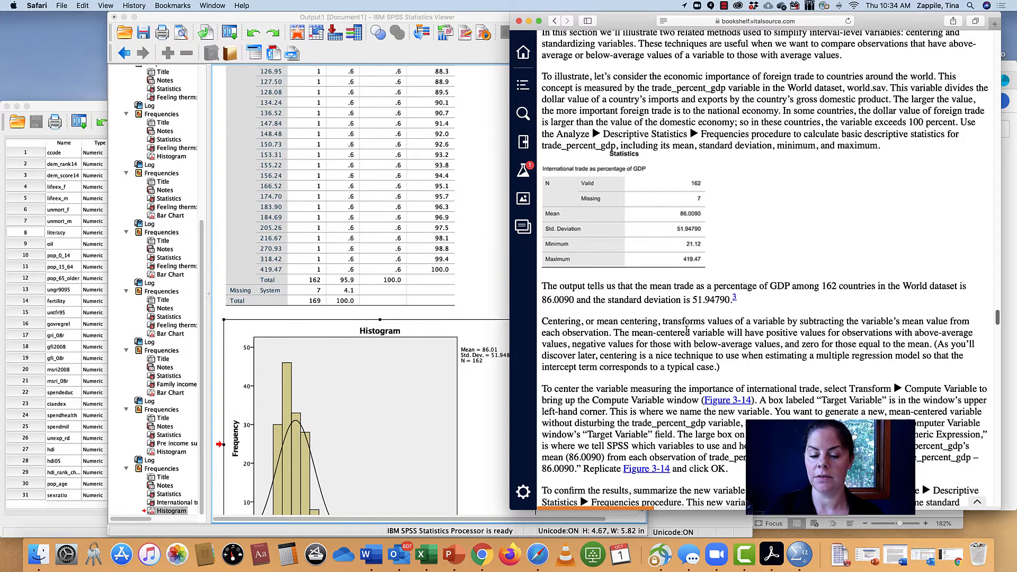
scroll(686, 330, "down", 4)
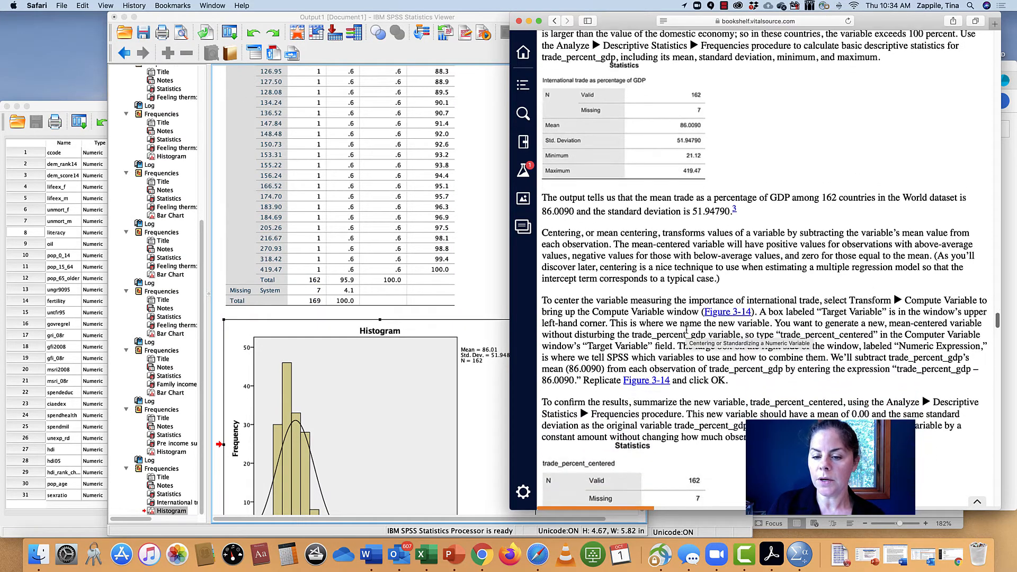
scroll(686, 329, "down", 2)
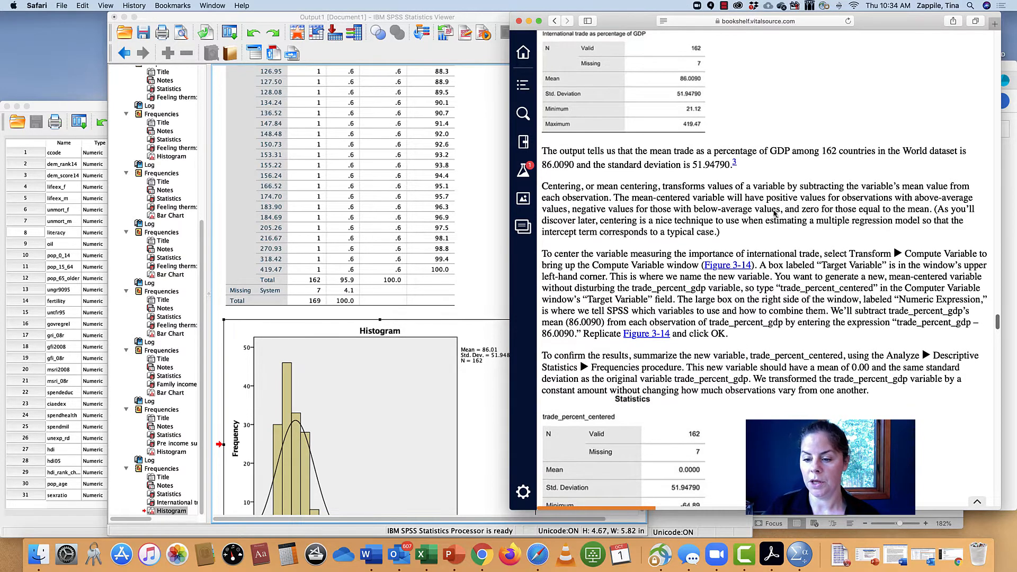
scroll(784, 254, "down", 1)
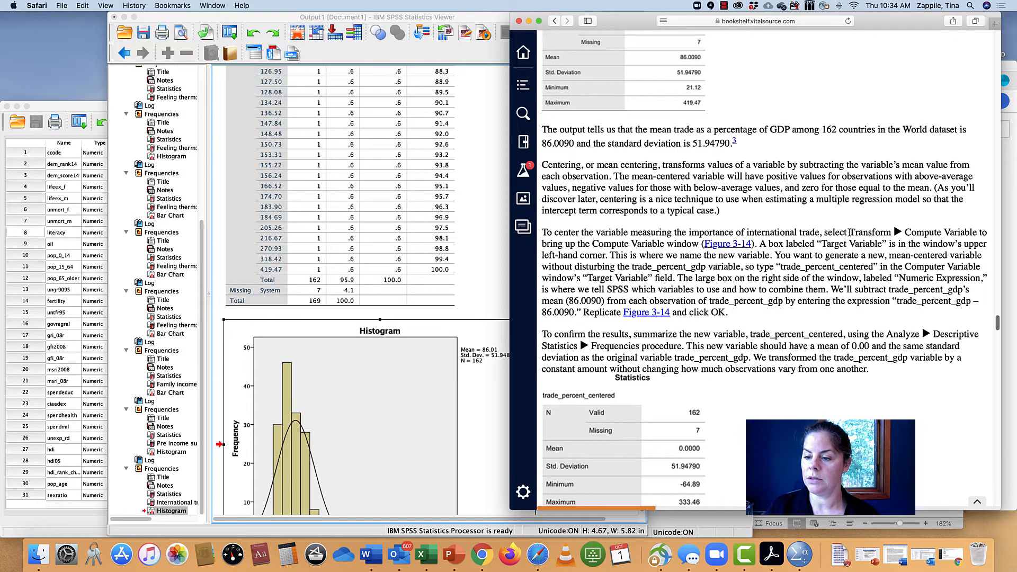
left_click_drag(849, 234, 978, 233)
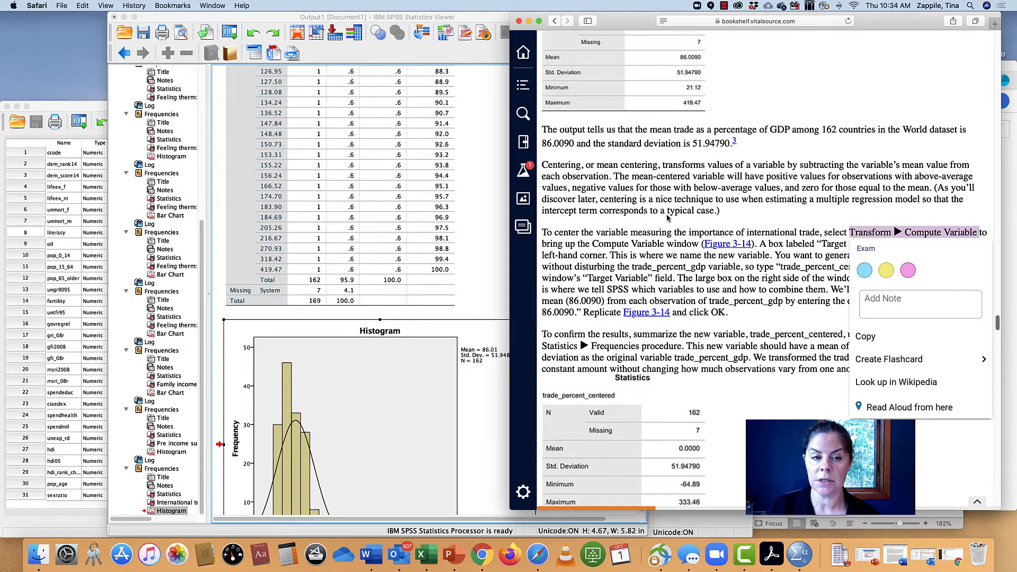
- Switch to SPSS, open Compute Variable, and move the output window and the dialog clear of the textbook instructions
left_click(477, 103)
left_click(183, 6)
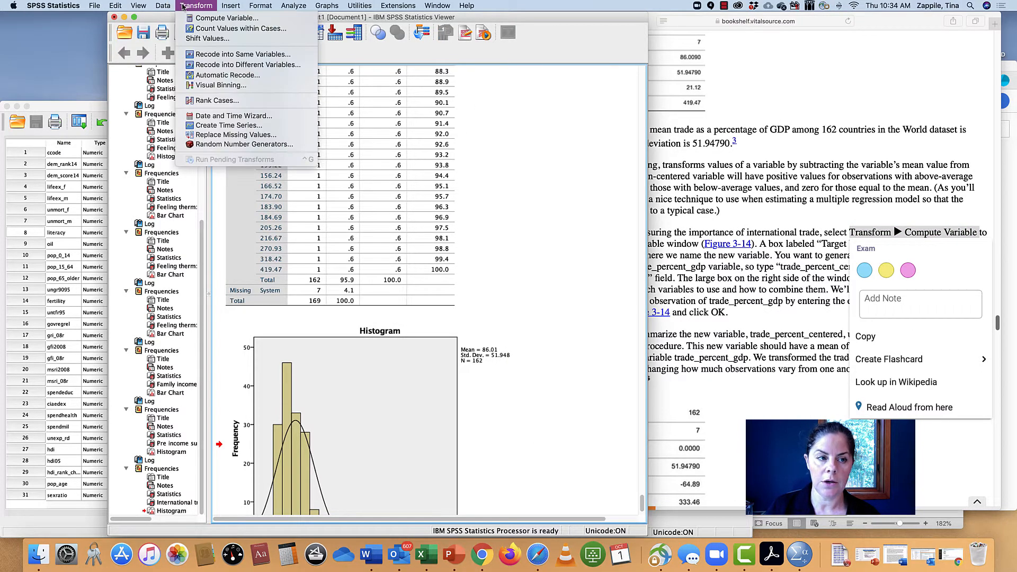
left_click(225, 18)
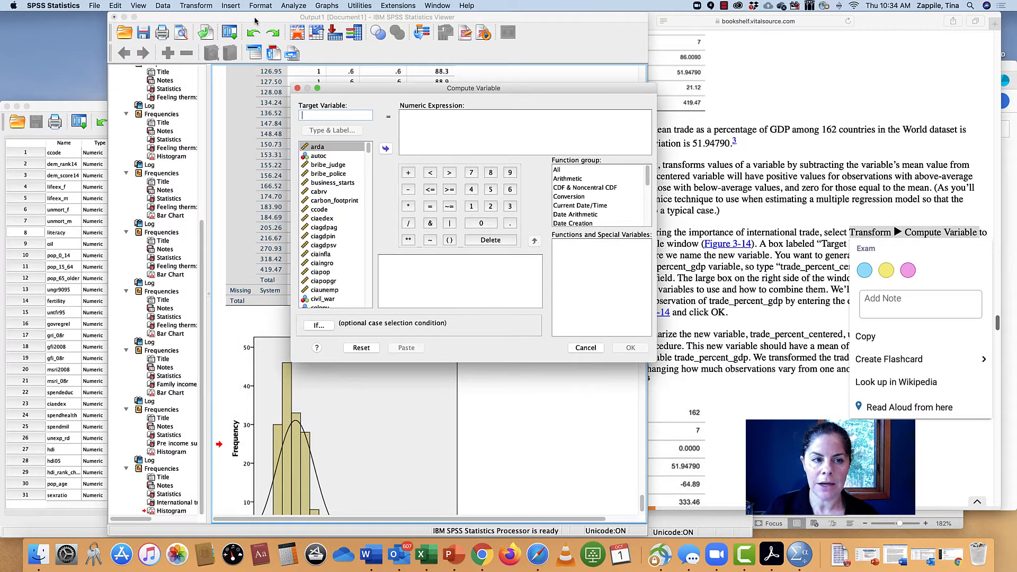
left_click_drag(254, 18, 189, 19)
left_click_drag(449, 88, 465, 24)
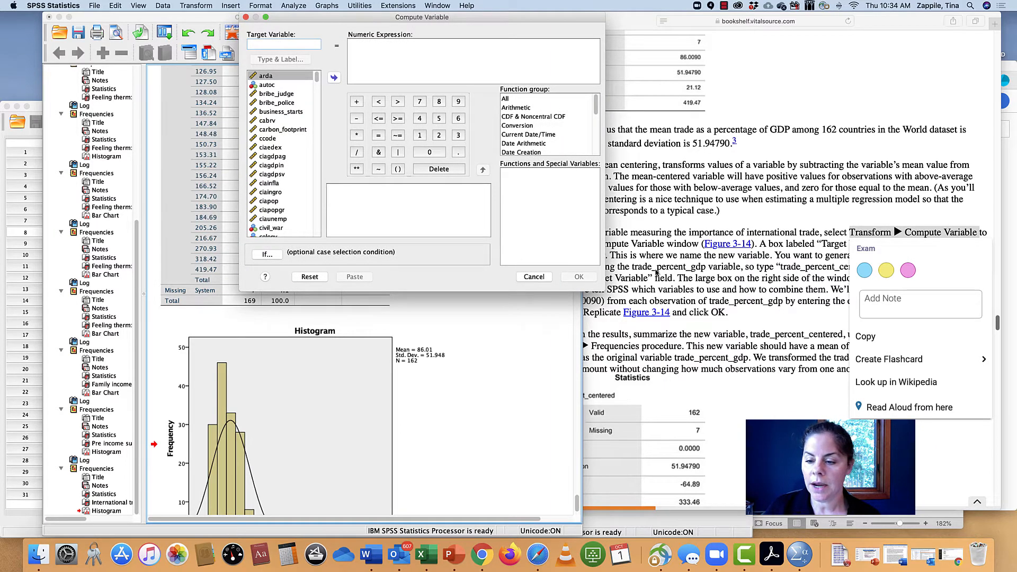
- Find Figure 3-14, Creating a Mean-Centered Variable, in the textbook and arrange it beside the Compute Variable dialog
left_click(740, 289)
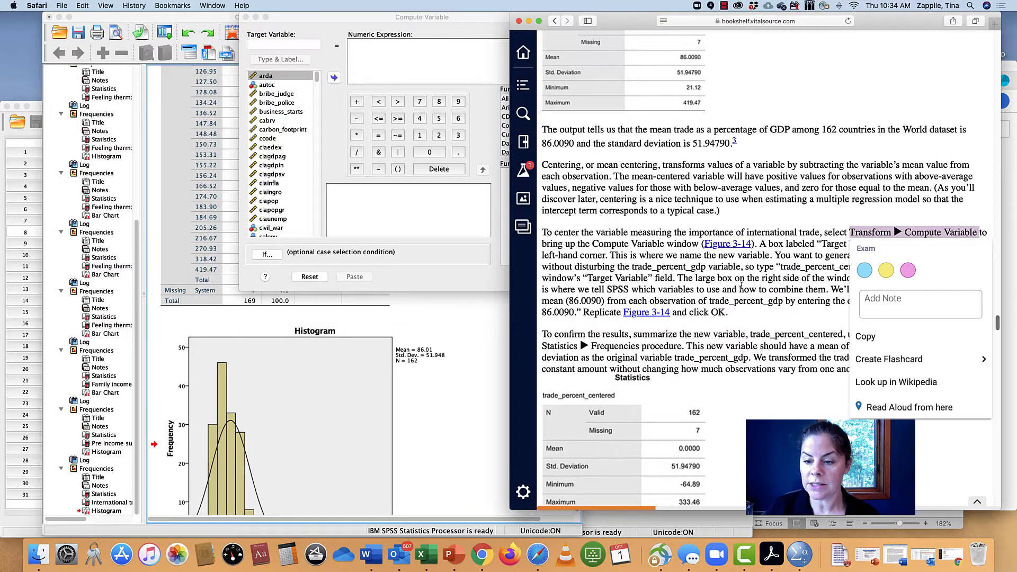
left_click(779, 274)
scroll(778, 276, "down", 2)
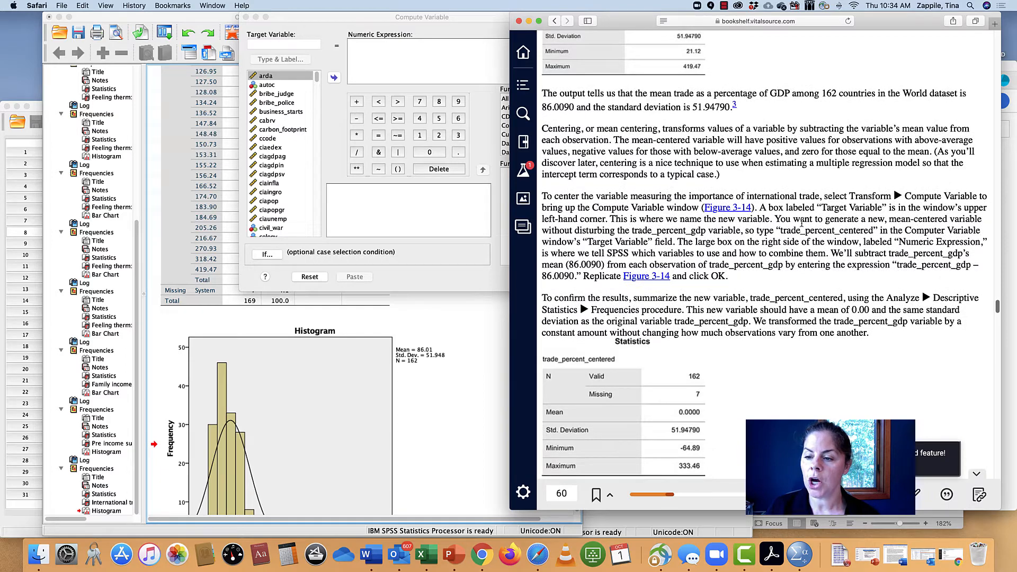
scroll(768, 254, "down", 1)
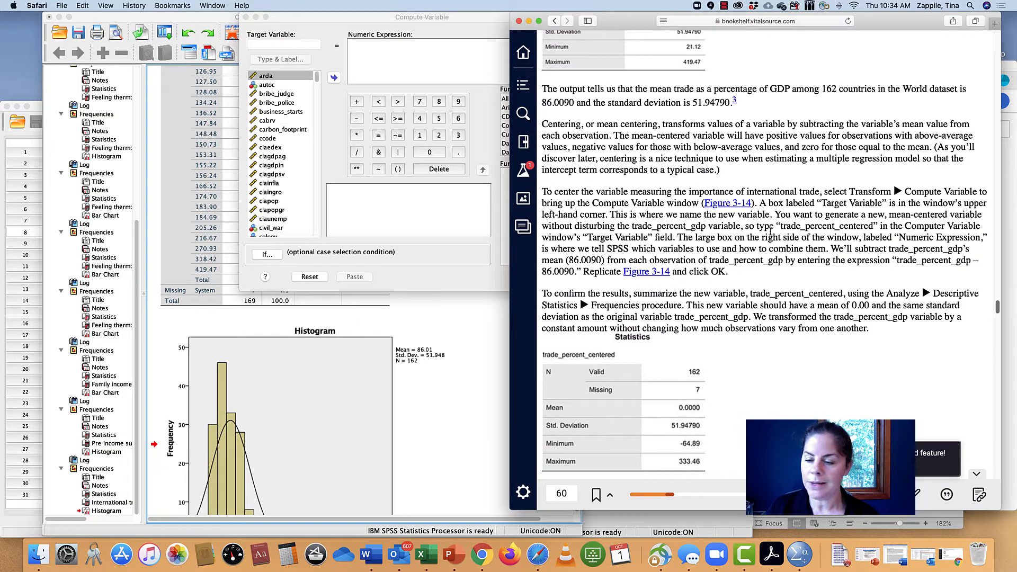
scroll(769, 274, "down", 5)
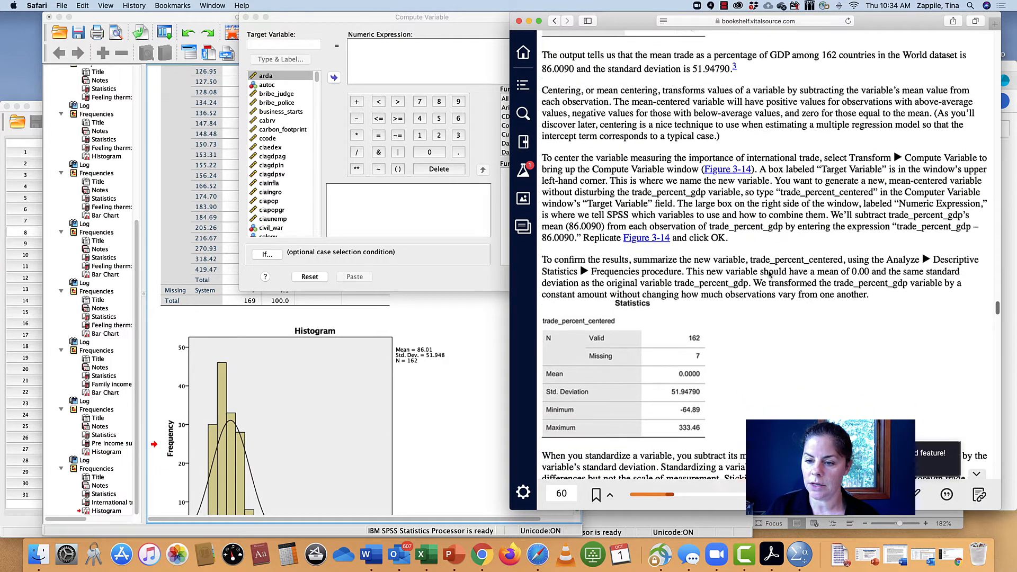
scroll(770, 274, "down", 7)
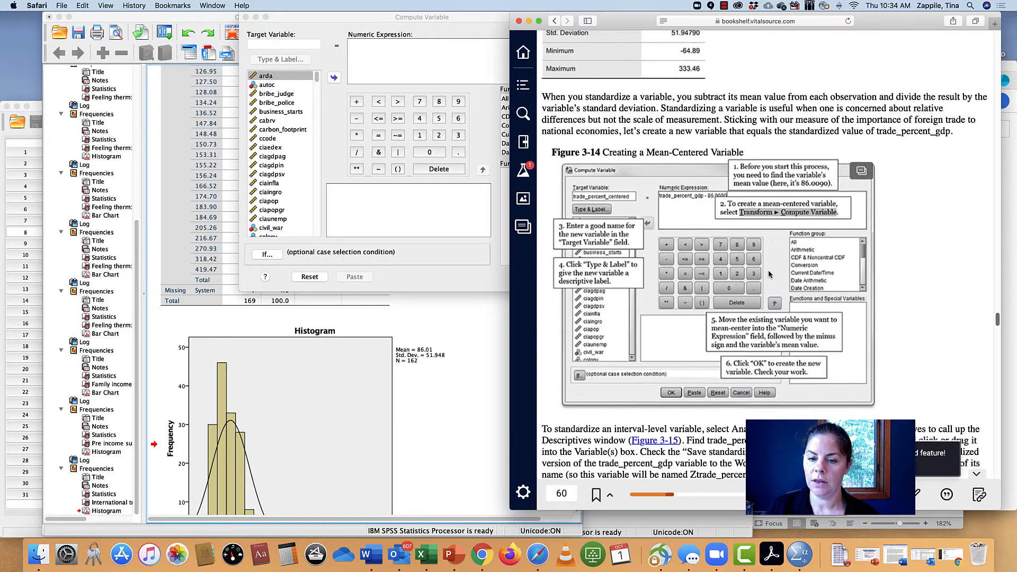
left_click(478, 18)
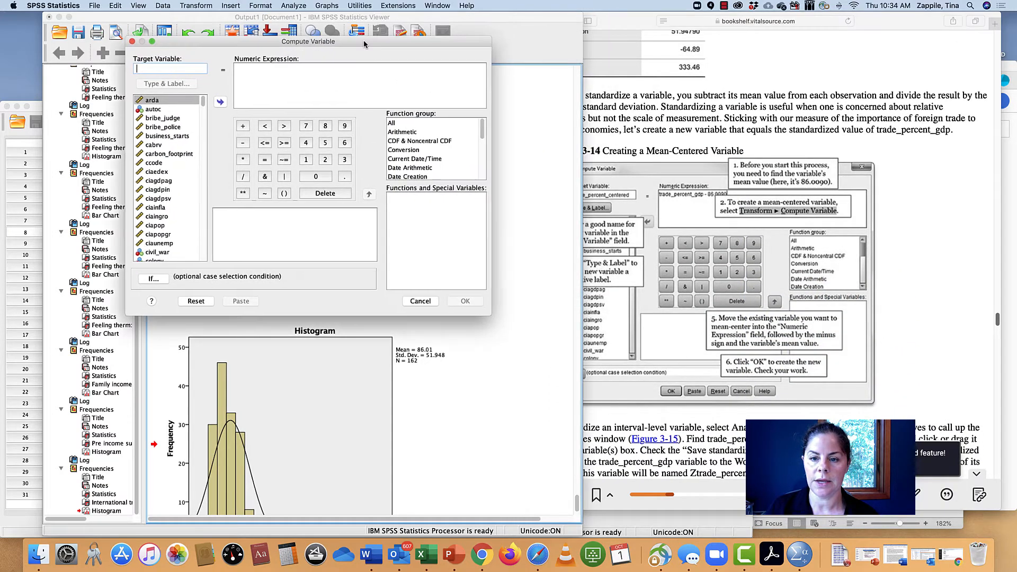
left_click(600, 12)
left_click_drag(600, 13, 580, 13)
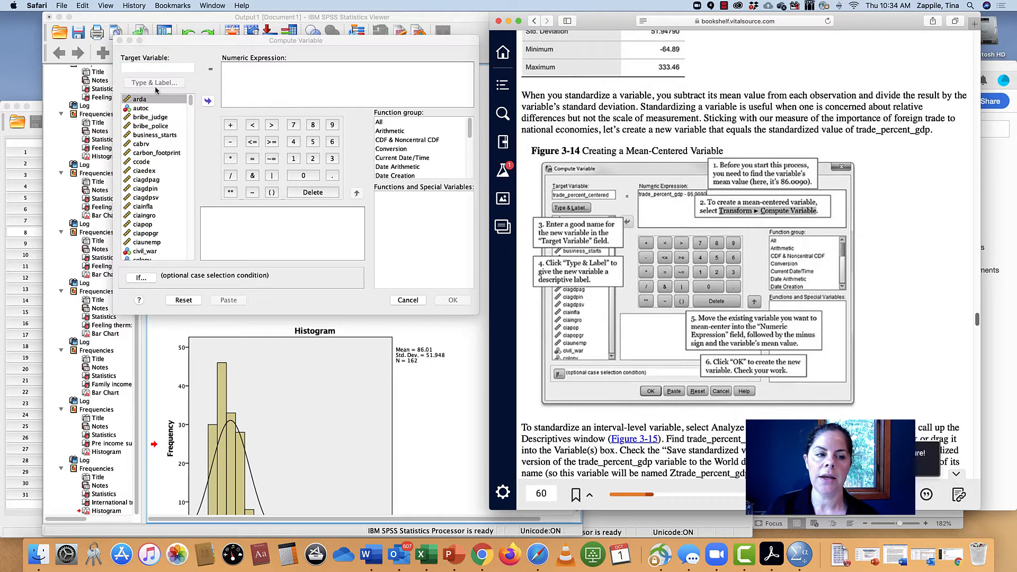
- Enter trade as the target variable name in the Compute Variable dialog
left_click(156, 70)
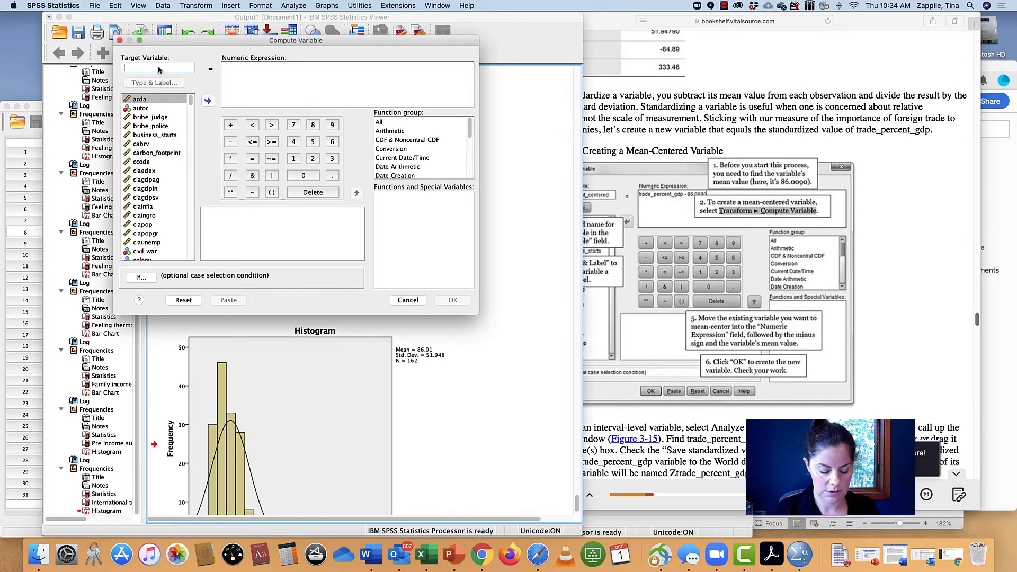
type("trade")
left_click_drag(190, 108, 189, 223)
left_click(167, 203)
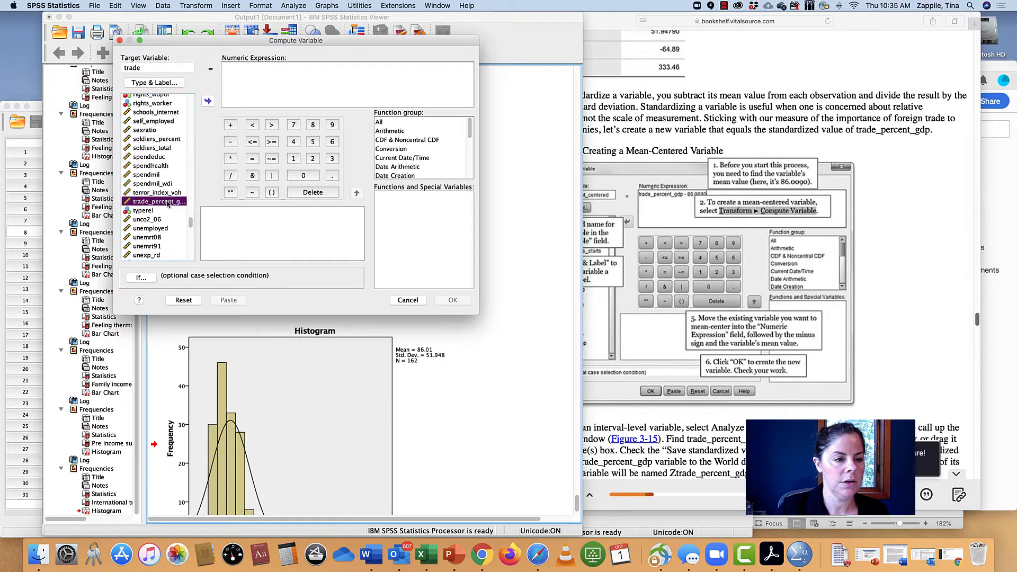
double_click(156, 203)
left_click_drag(291, 66, 211, 68)
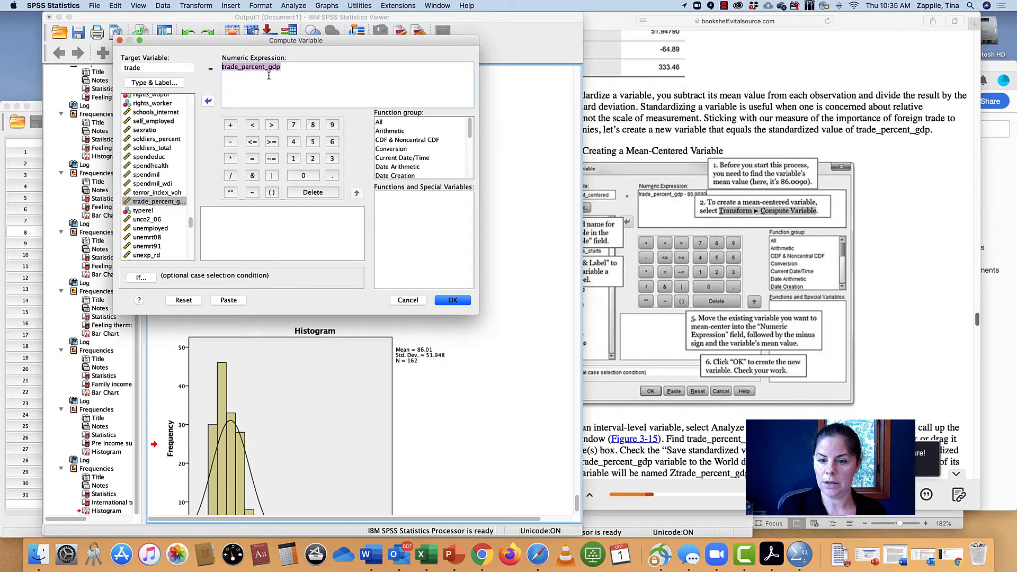
key("BackSpace")
left_click_drag(343, 42, 373, 44)
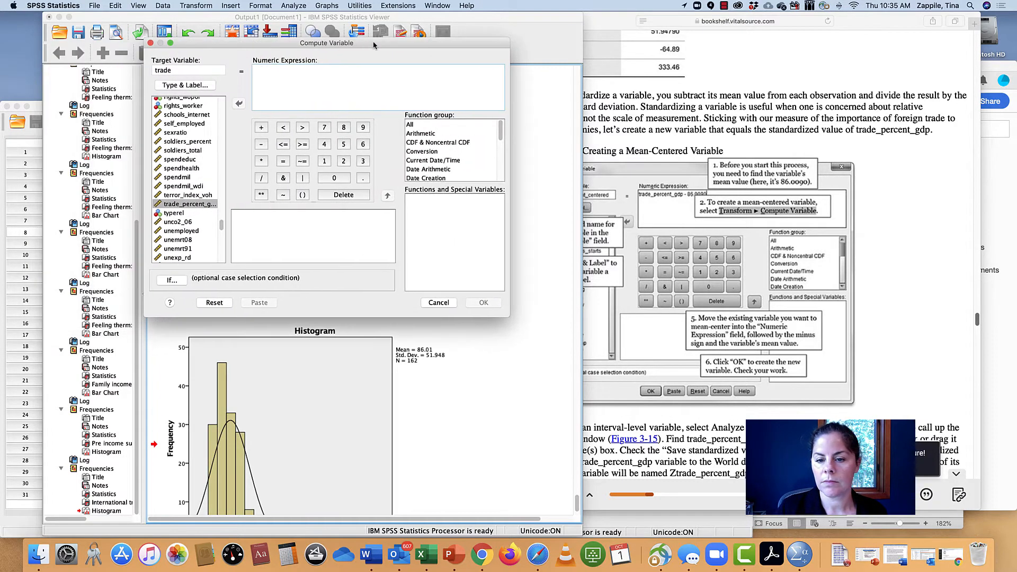
- Extend the target variable name to trade_percent_centered
left_click(645, 138)
left_click(194, 70)
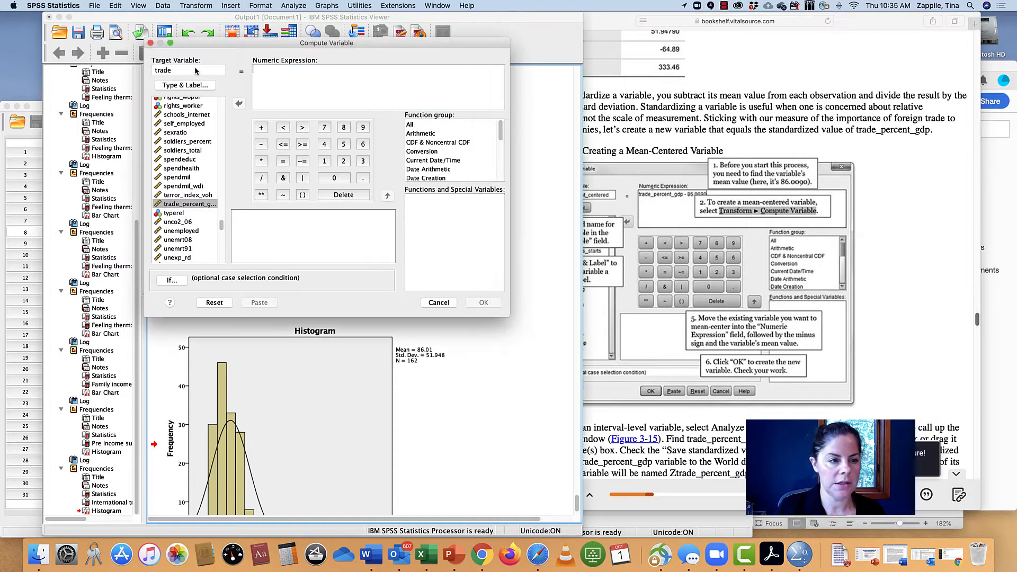
type("_perce")
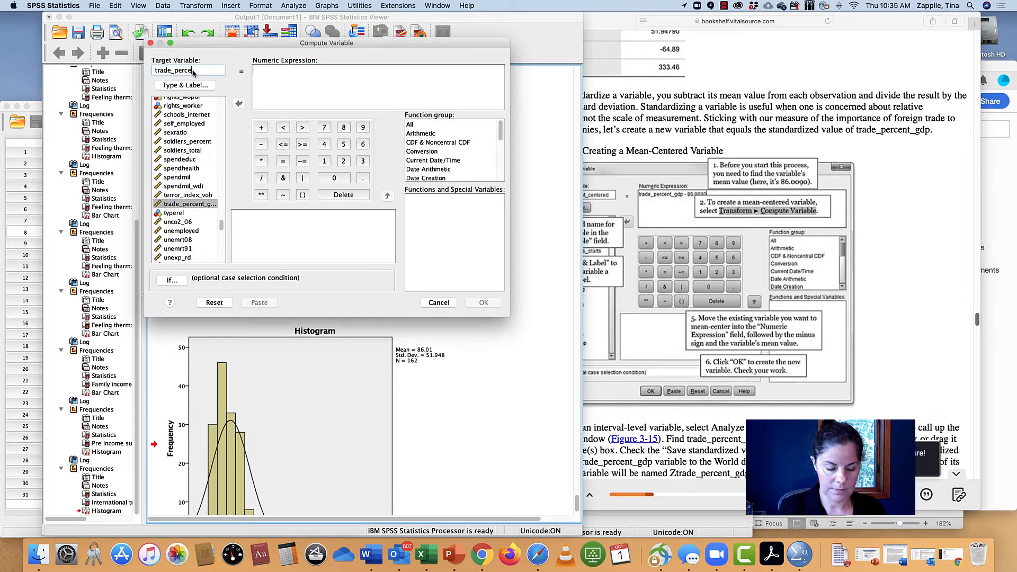
type("nt_centered")
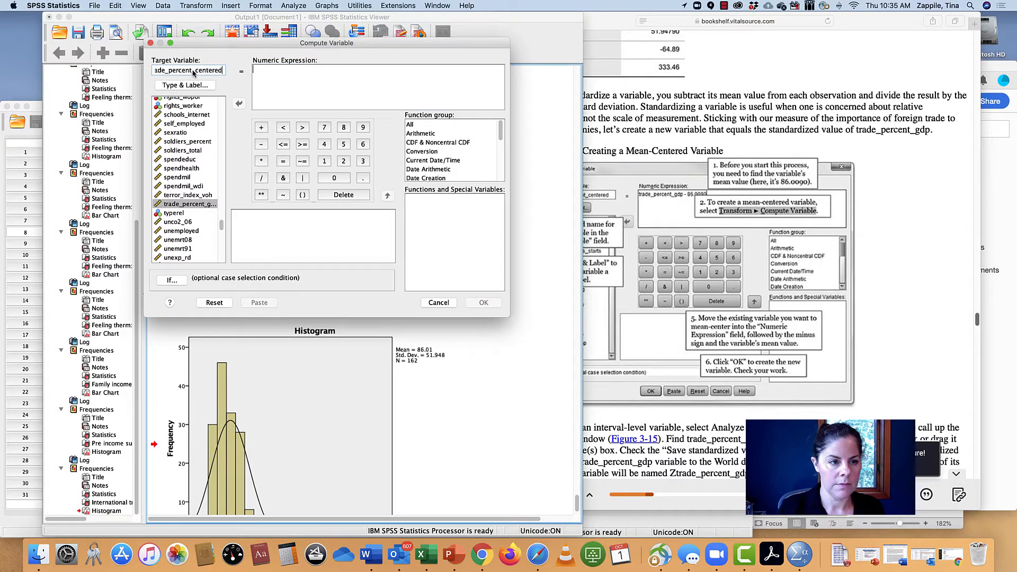
- Build the numeric expression trade_percent_gdp - 86.0090 for the new variable, keeping the textbook figure in view alongside the dialog
left_click(185, 205)
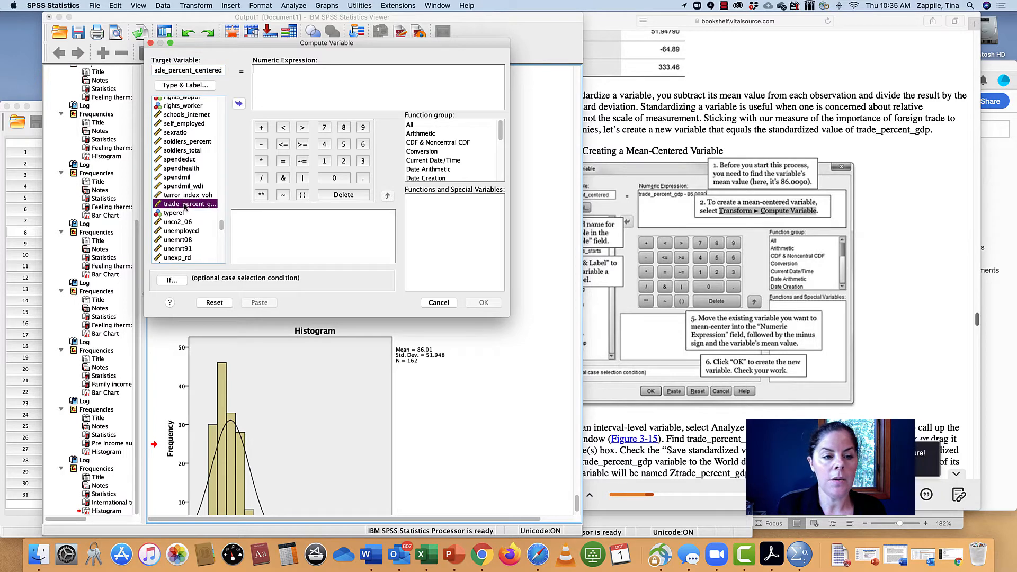
left_click(238, 104)
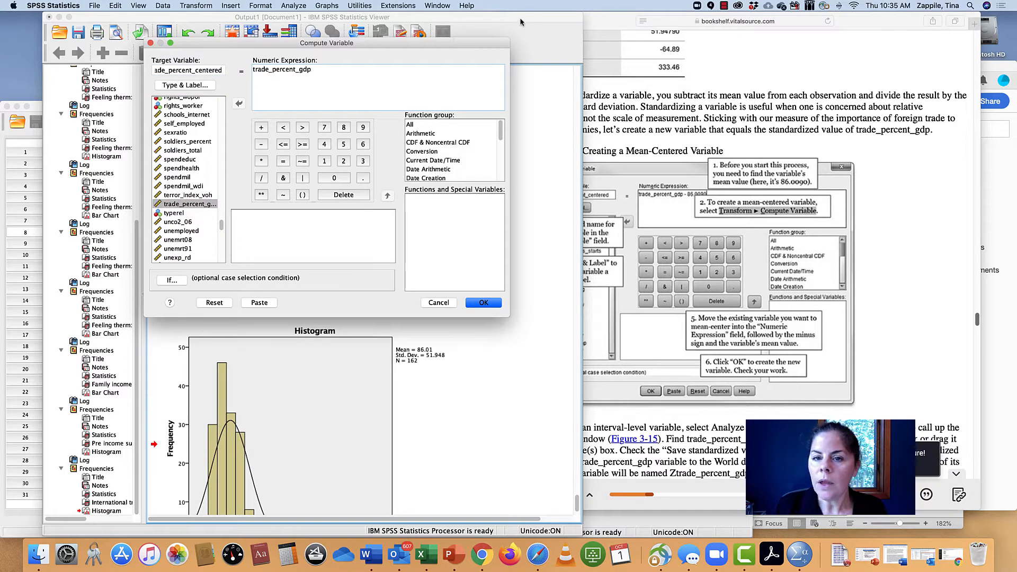
left_click_drag(581, 18, 478, 15)
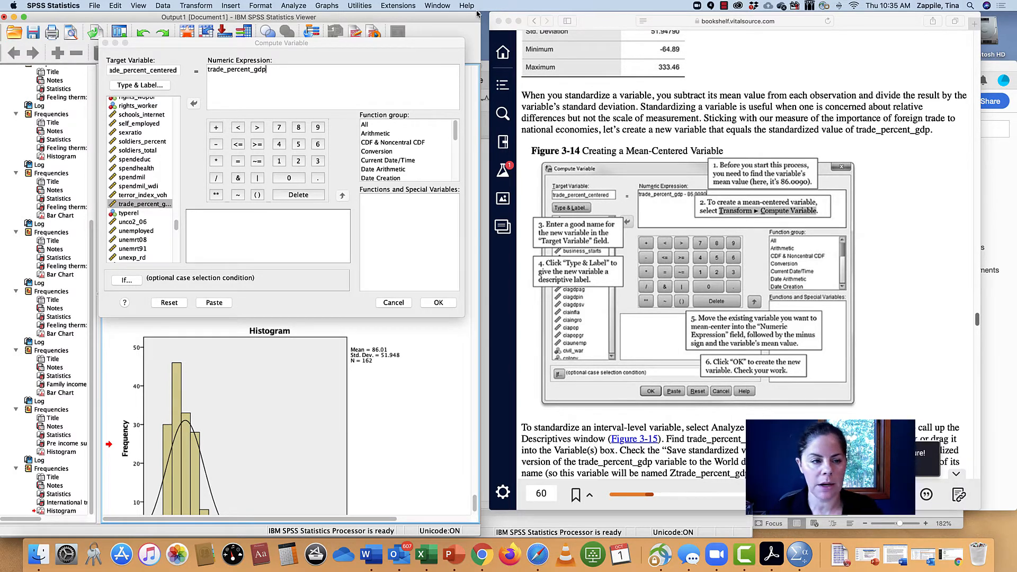
left_click(274, 73)
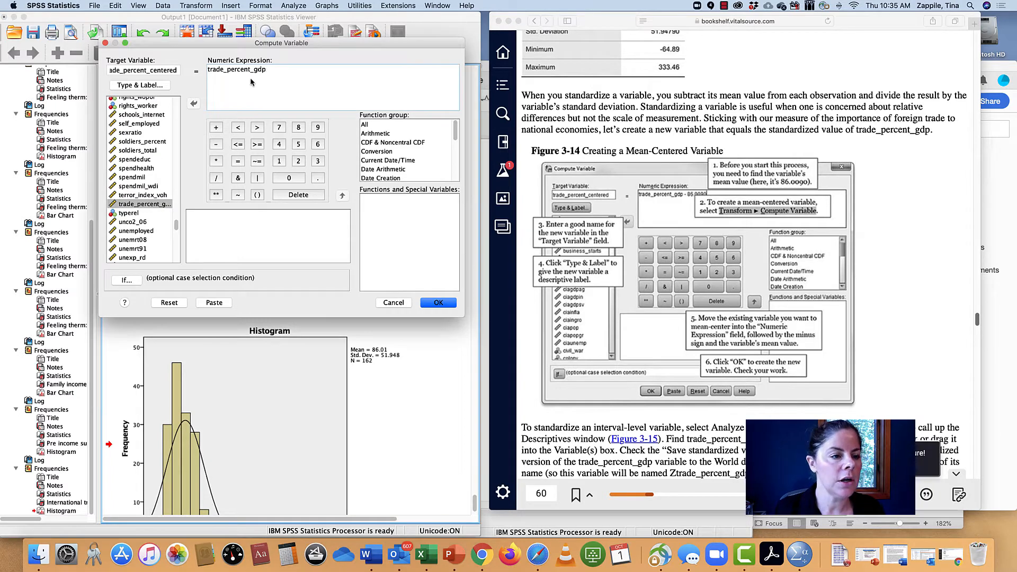
left_click(147, 70)
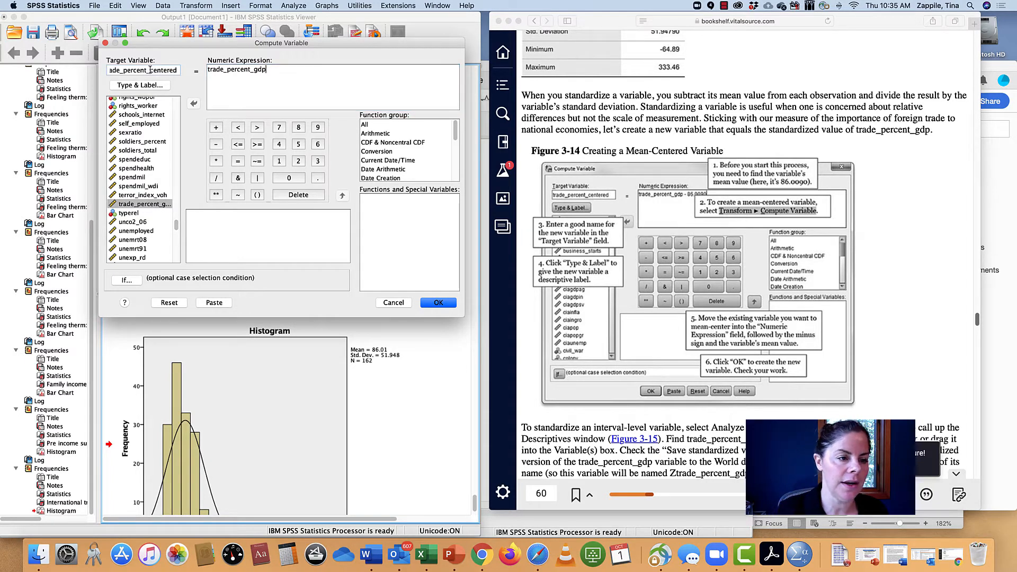
left_click(140, 70)
left_click(299, 69)
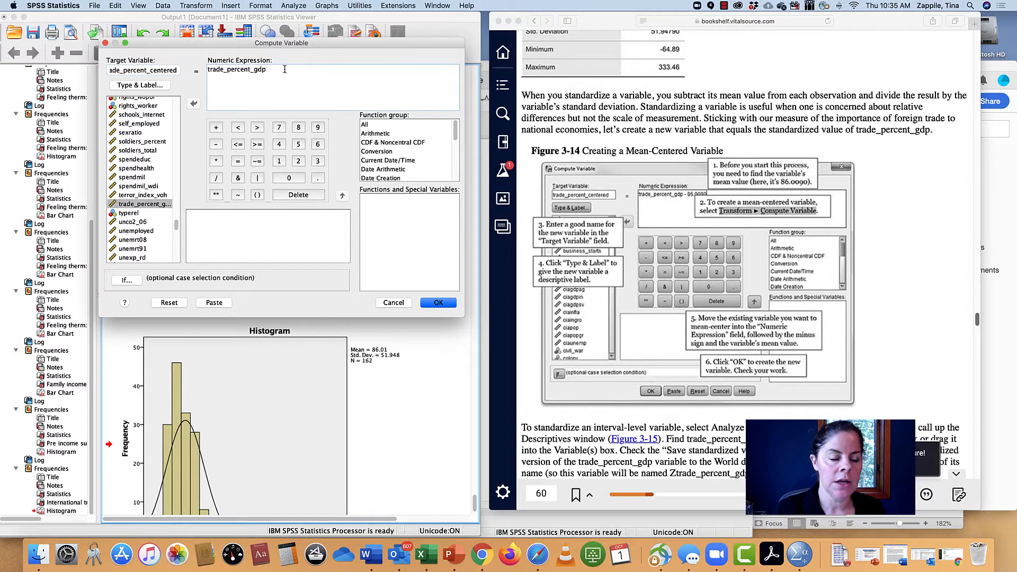
type("- 86.")
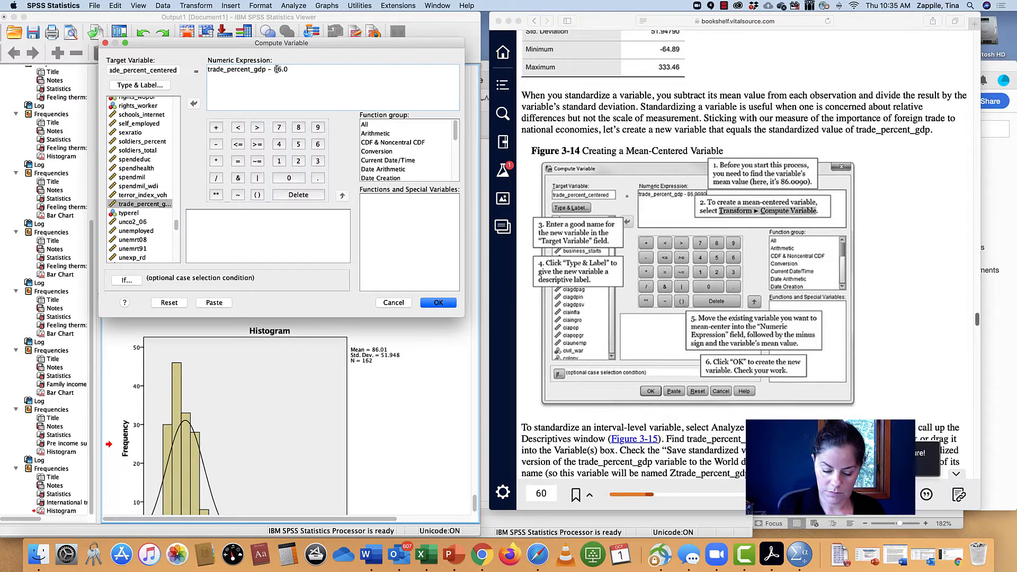
type("090")
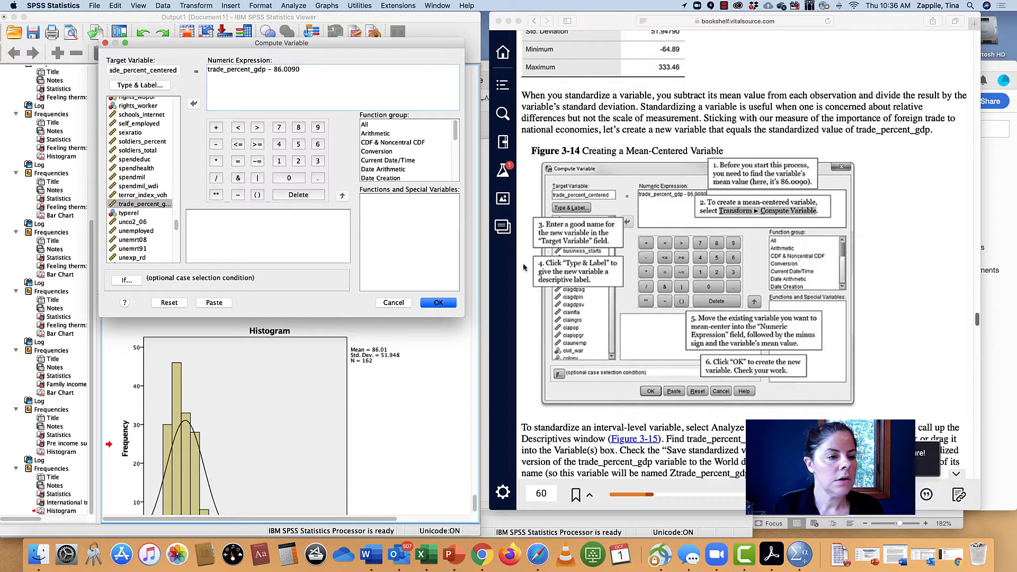
- Open the type and label settings for trade_percent_centered and review the textbook's centering instructions on labelling the new variable
left_click(142, 87)
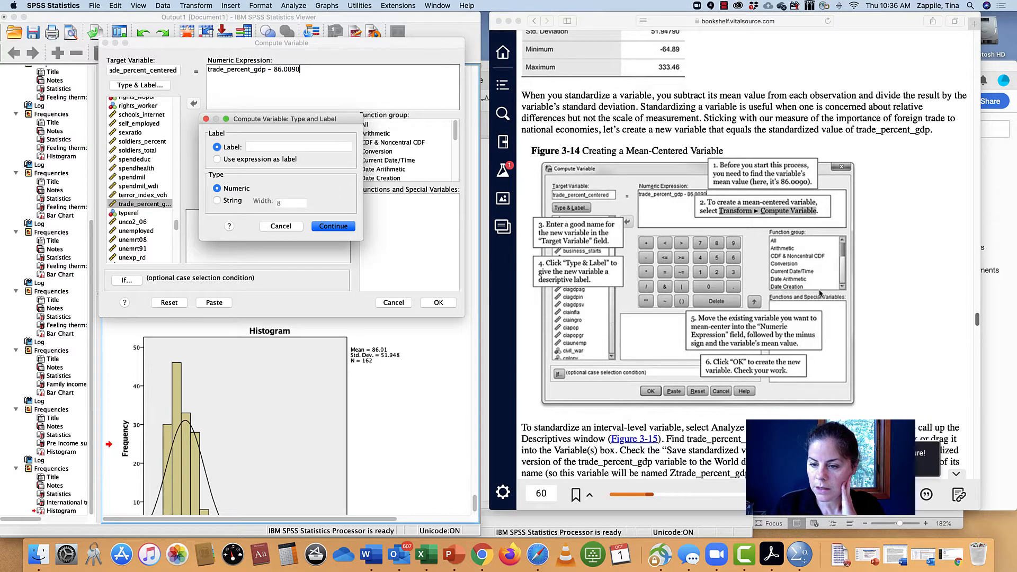
left_click(890, 298)
scroll(891, 298, "down", 2)
scroll(890, 298, "up", 5)
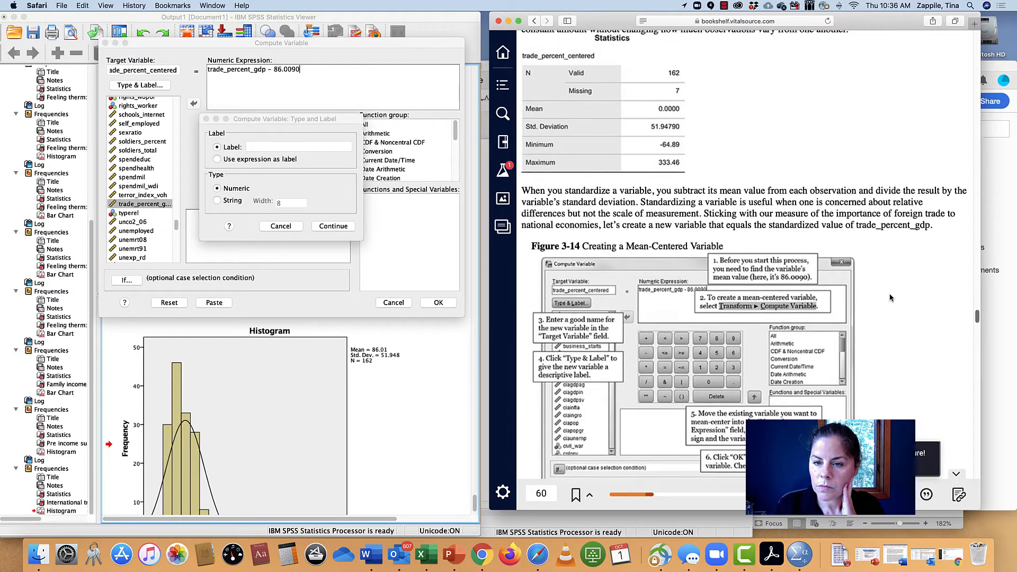
scroll(890, 299, "up", 6)
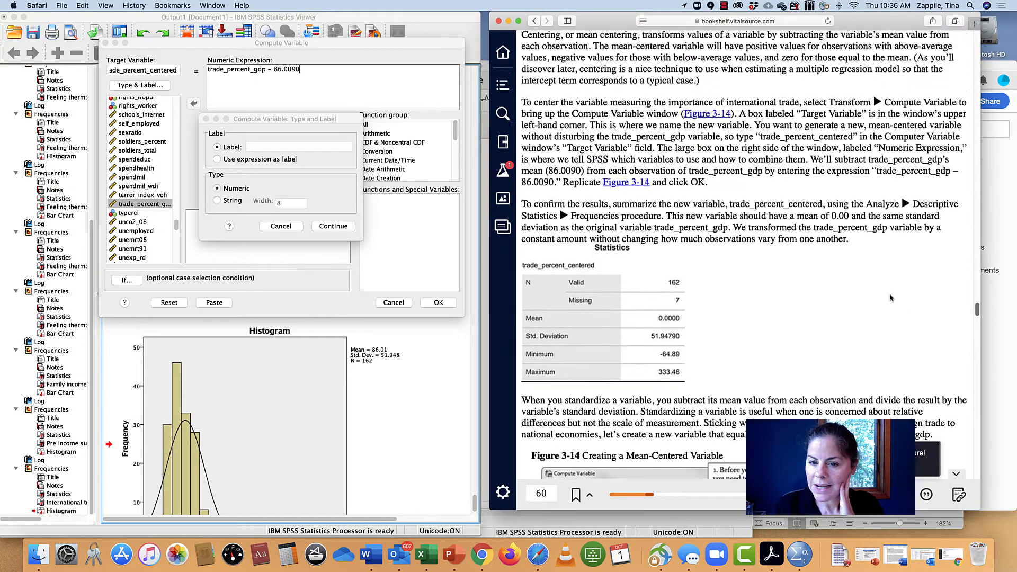
scroll(890, 298, "up", 3)
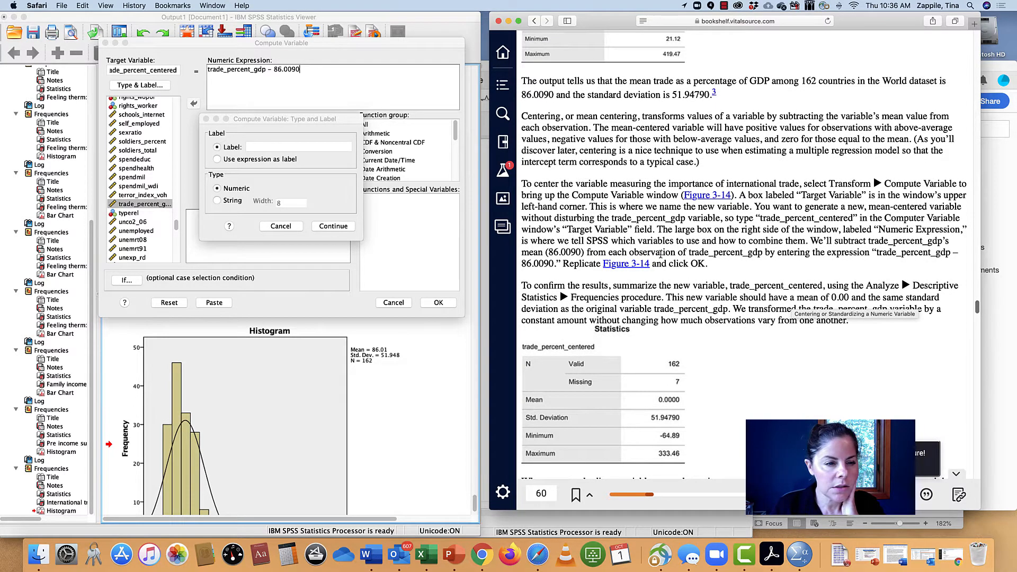
left_click(275, 135)
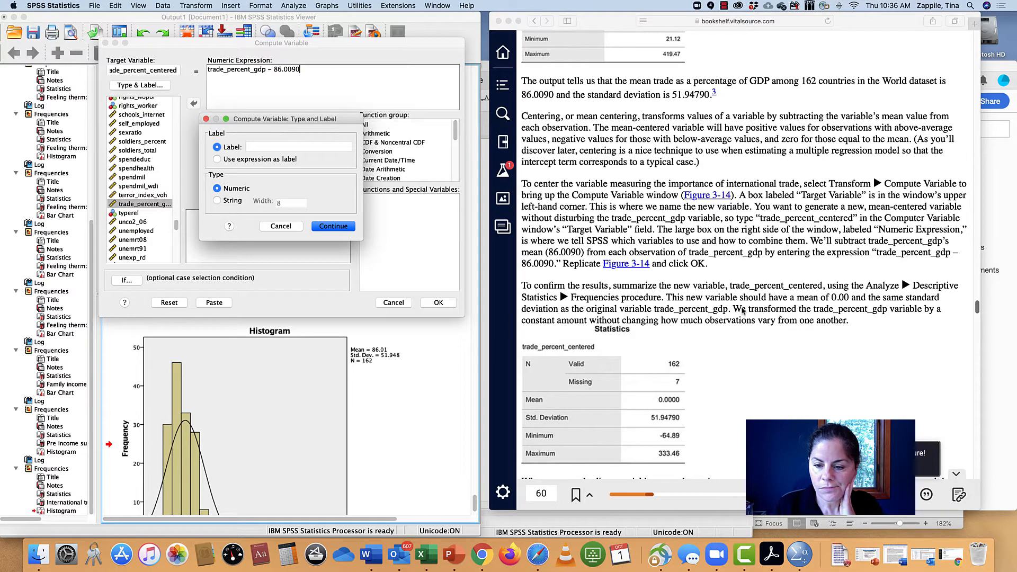
scroll(726, 312, "down", 5)
scroll(726, 312, "down", 4)
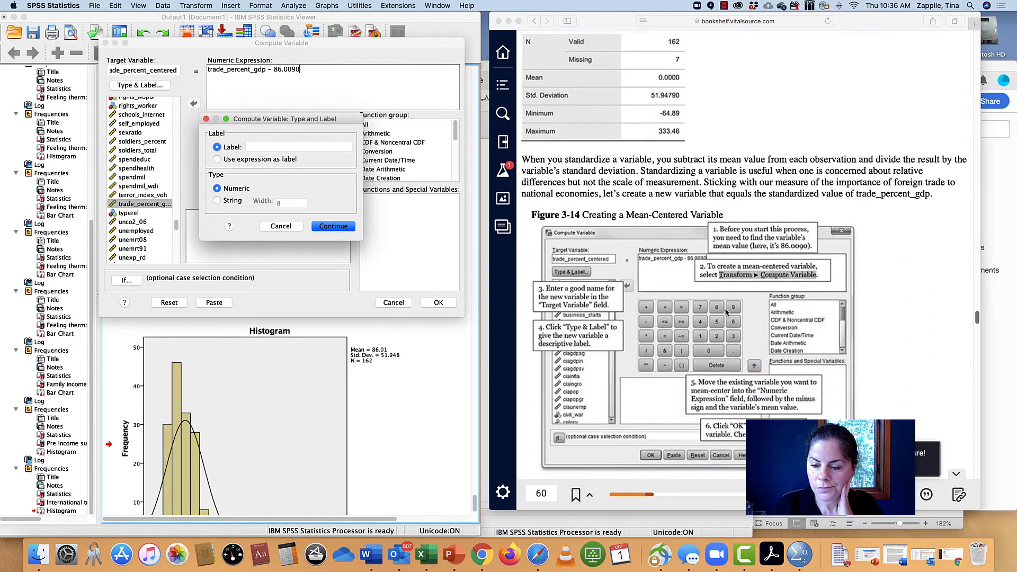
- Label the new variable "mean centered trade_percent_gdp" and apply the type and label settings
left_click(271, 146)
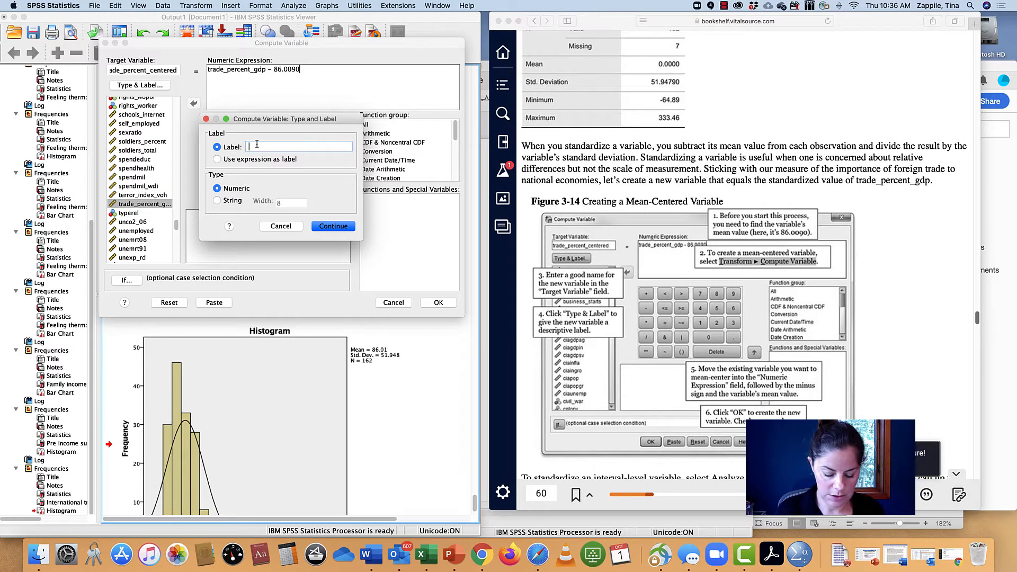
type("mean")
key("BackSpace")
key("BackSpace")
key("BackSpace")
type("mea")
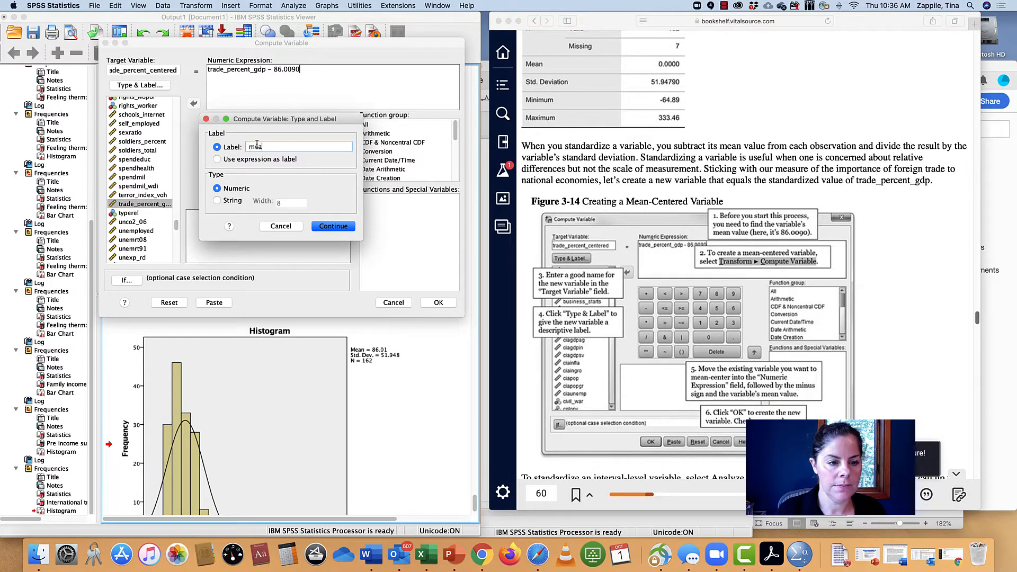
type("n centered ")
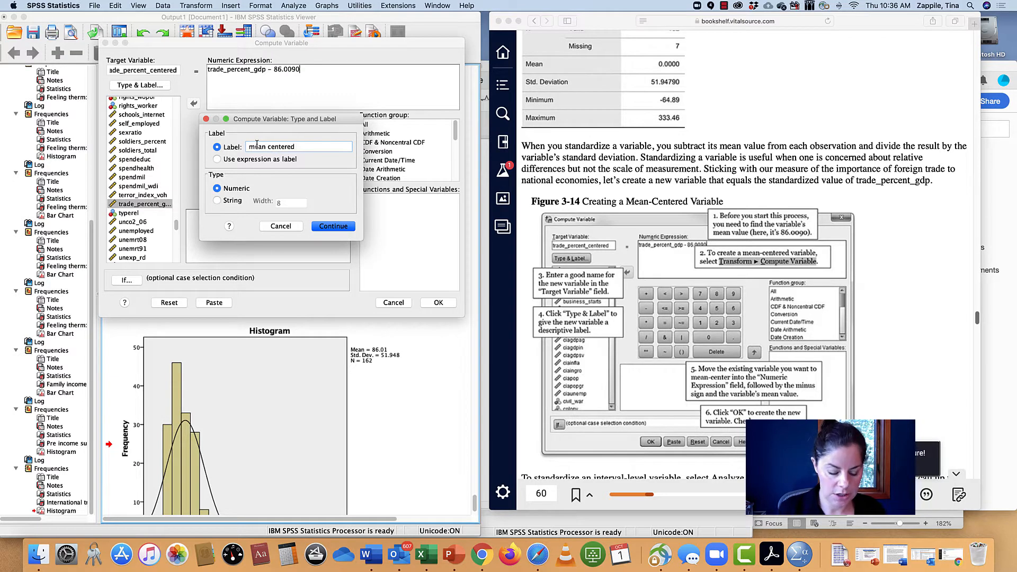
type("trade")
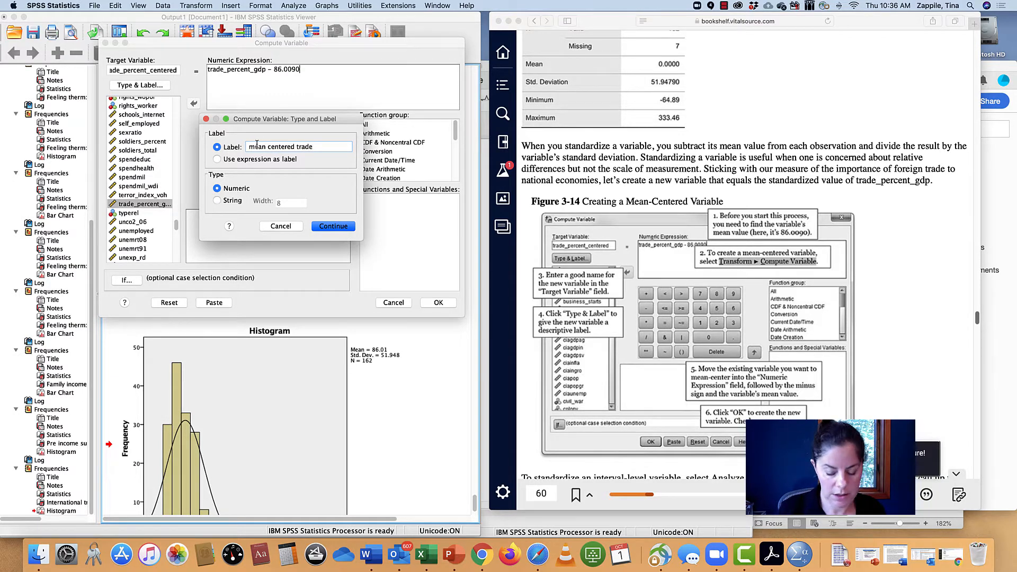
type("_percent")
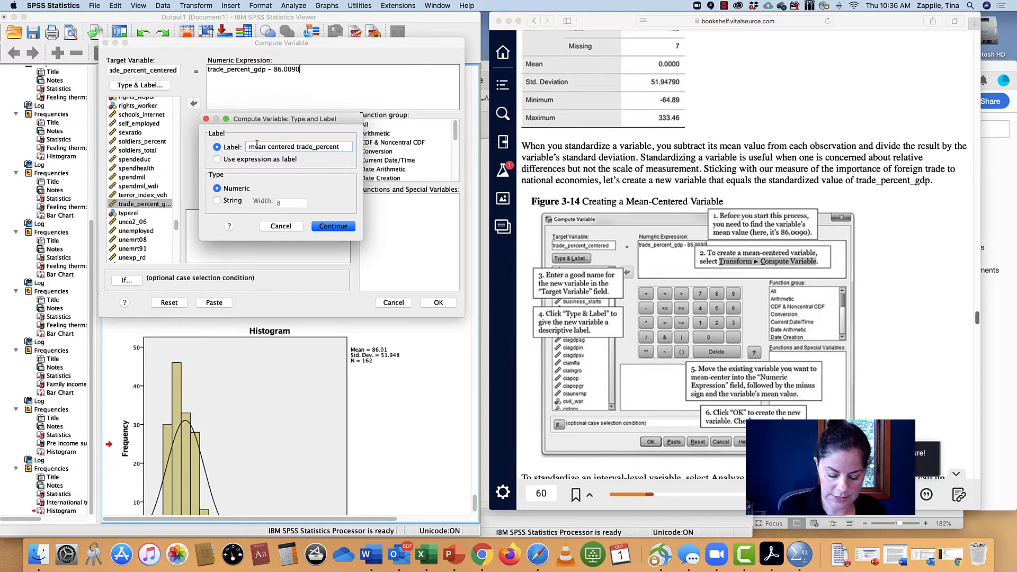
type("_gdp")
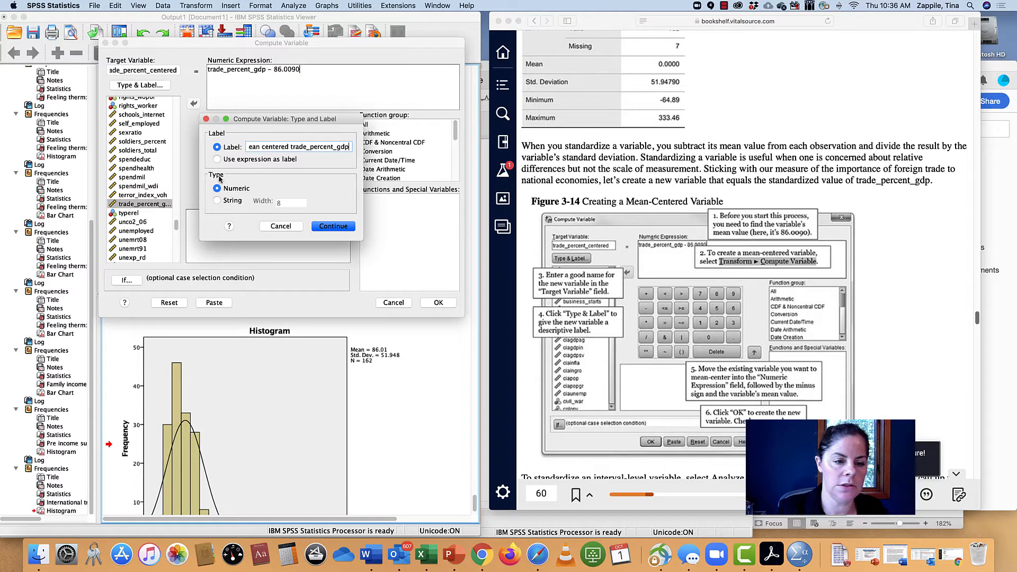
left_click(340, 228)
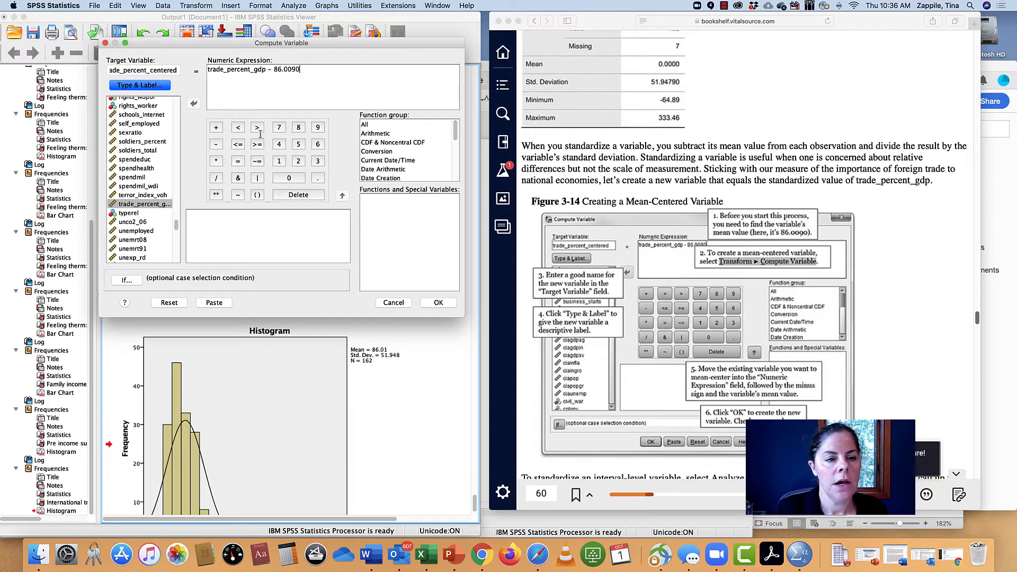
- Check the numeric expression against Figure 3-14 and compute trade_percent_centered
left_click(306, 70)
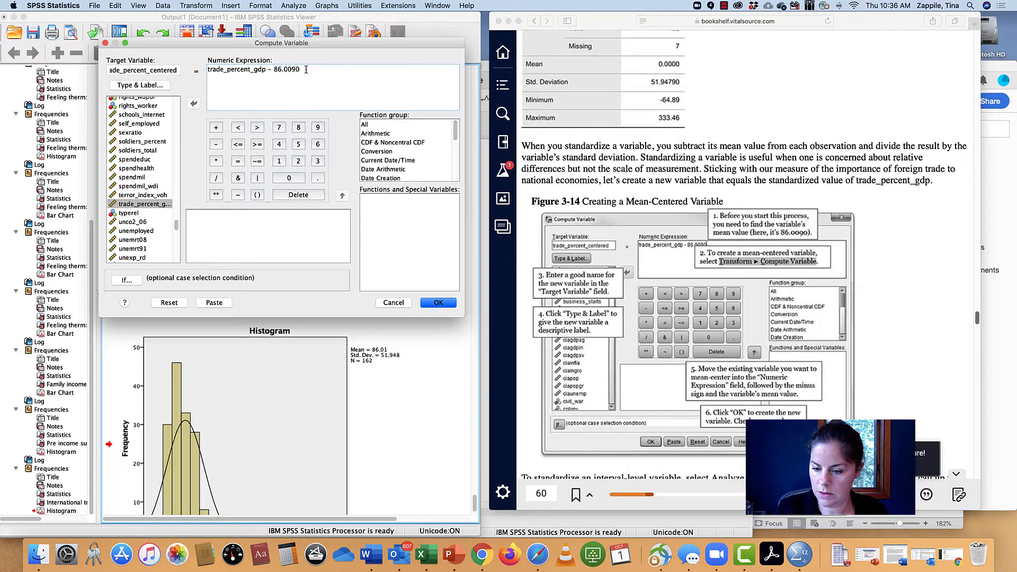
scroll(724, 326, "down", 1)
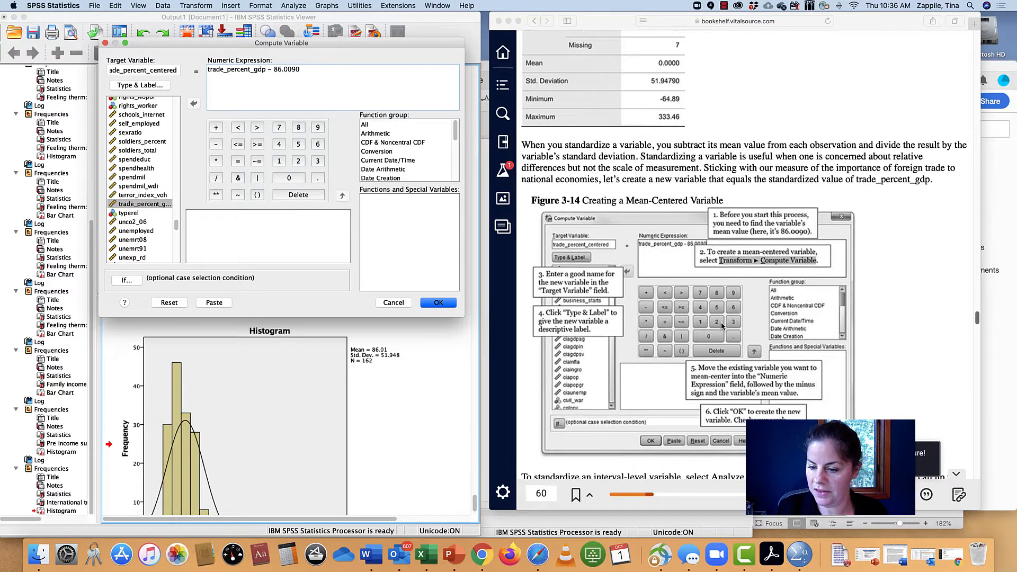
scroll(725, 326, "down", 2)
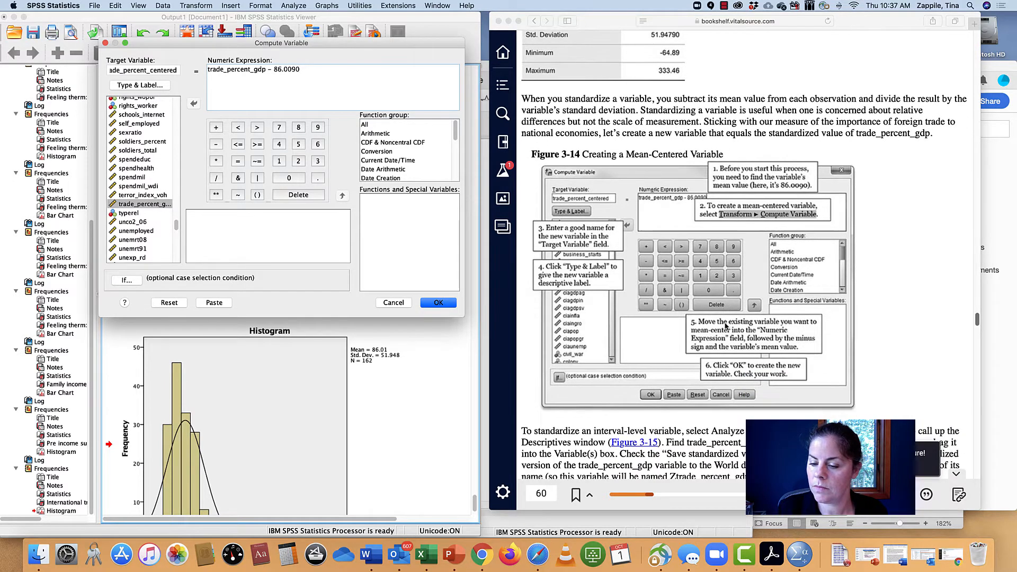
left_click(439, 303)
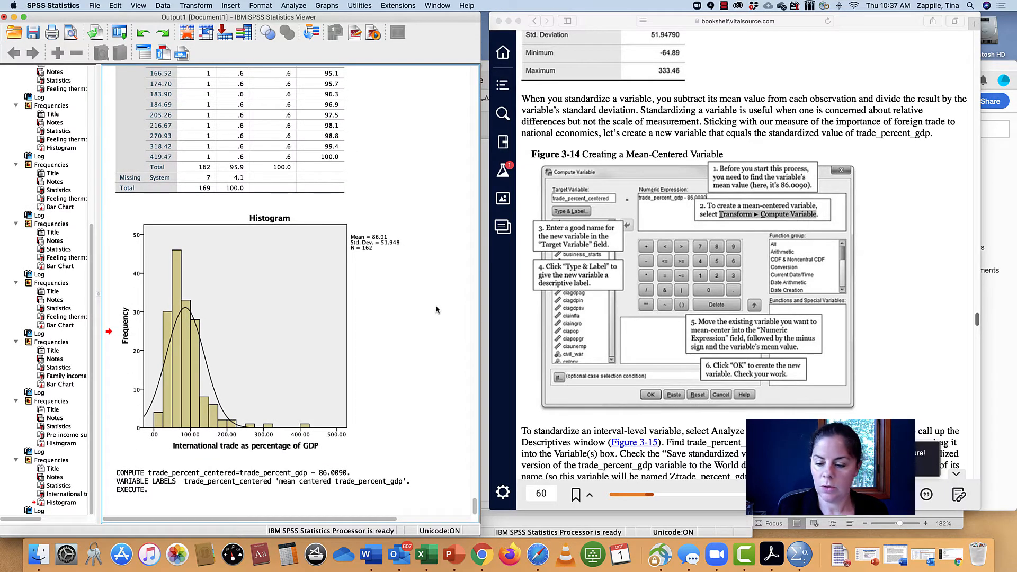
- Open the Frequencies procedure beside the textbook and remove trade_percent_gdp from the variables to analyze
left_click(259, 5)
mouse_move(296, 6)
mouse_move(304, 29)
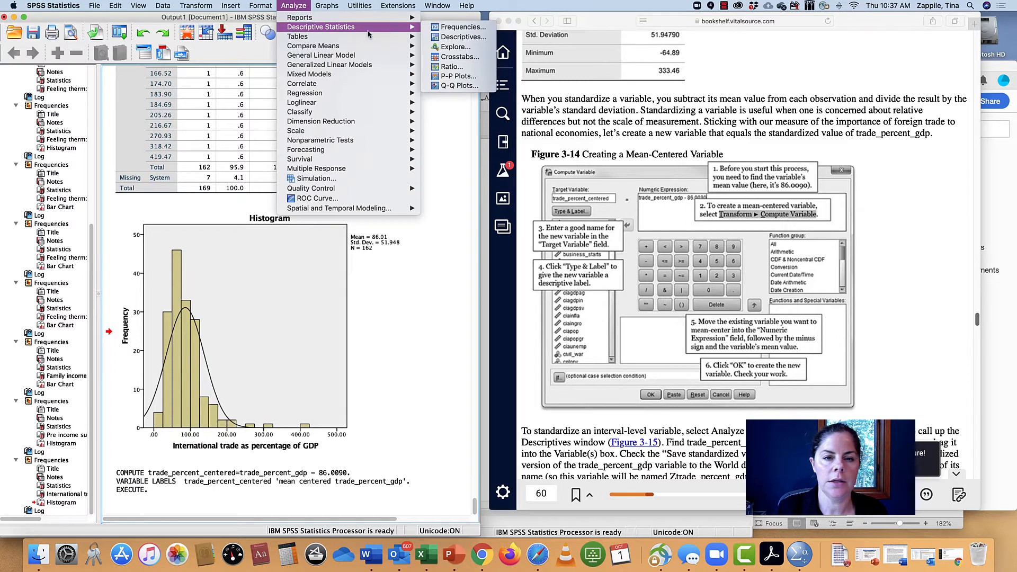
left_click(461, 27)
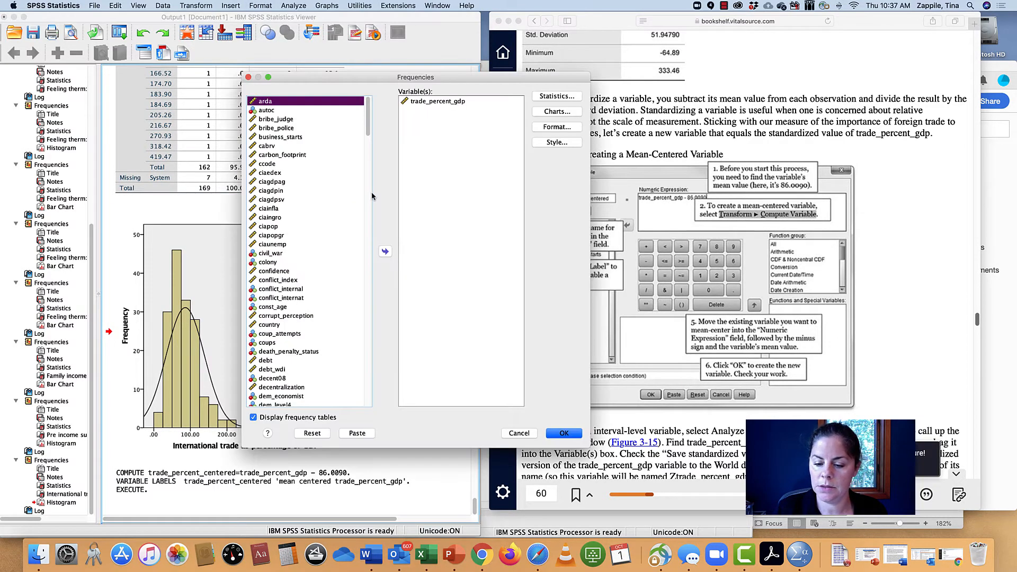
left_click(328, 164)
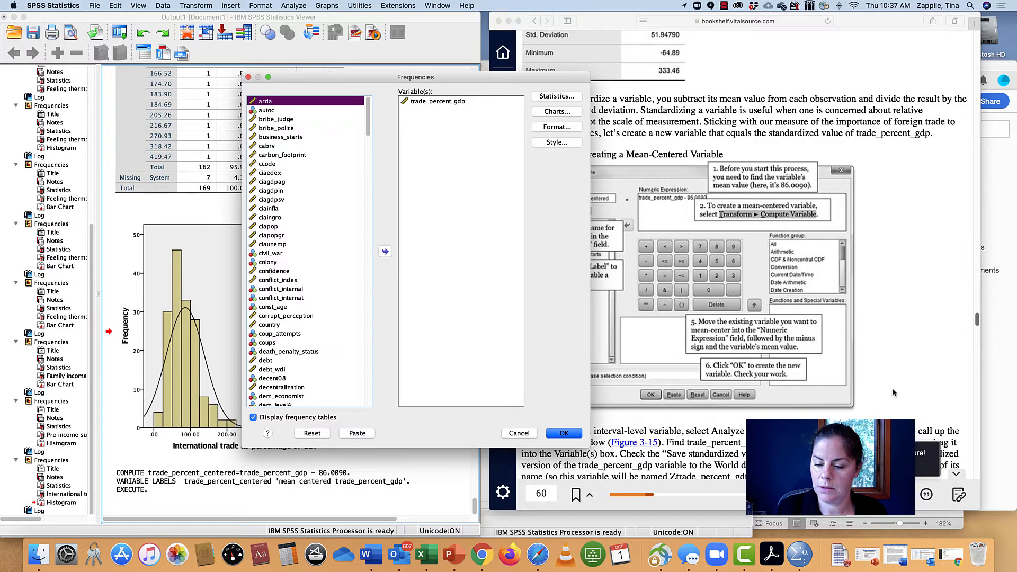
scroll(894, 392, "down", 2)
scroll(895, 393, "down", 2)
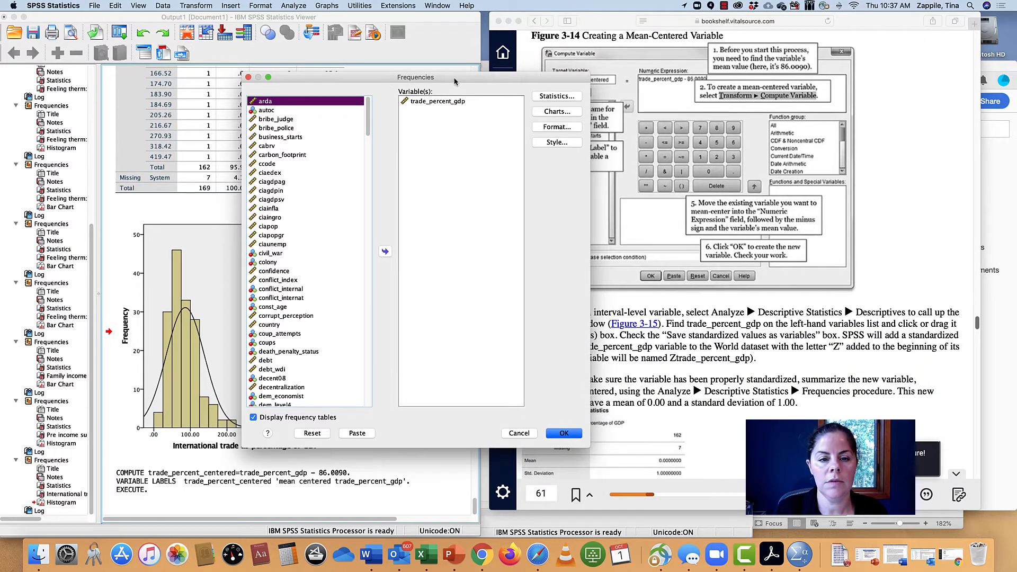
left_click_drag(456, 82, 390, 82)
left_click(383, 102)
left_click(317, 250)
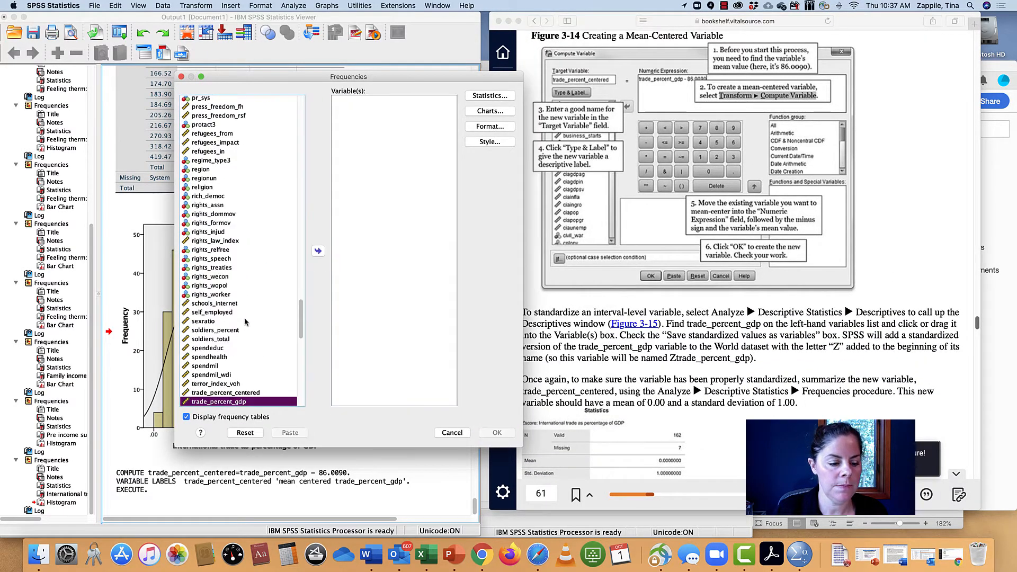
- Add trade_percent_centered to the variables analyzed by Frequencies
scroll(247, 320, "down", 1)
scroll(247, 320, "down", 3)
left_click(239, 343)
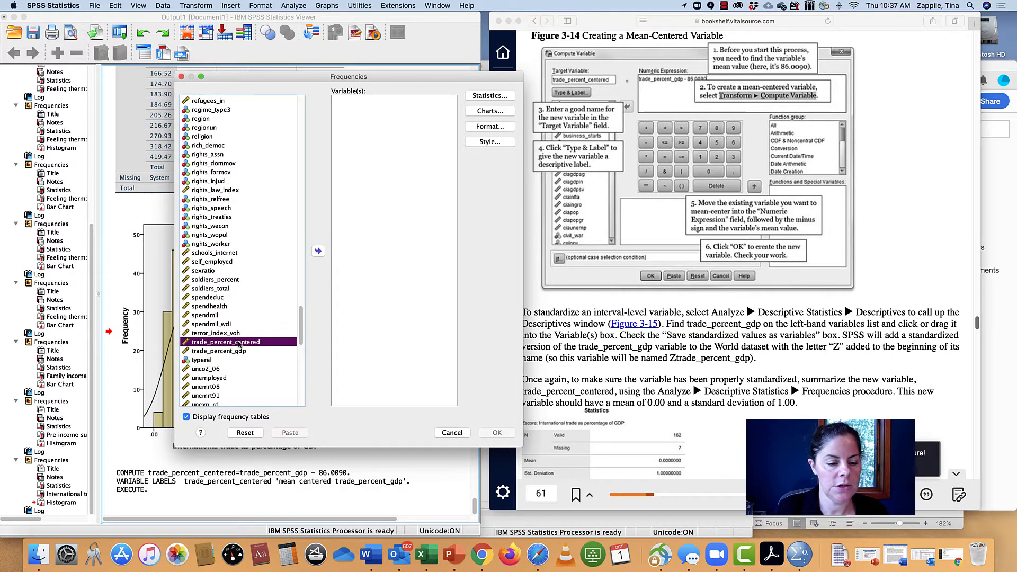
left_click(318, 251)
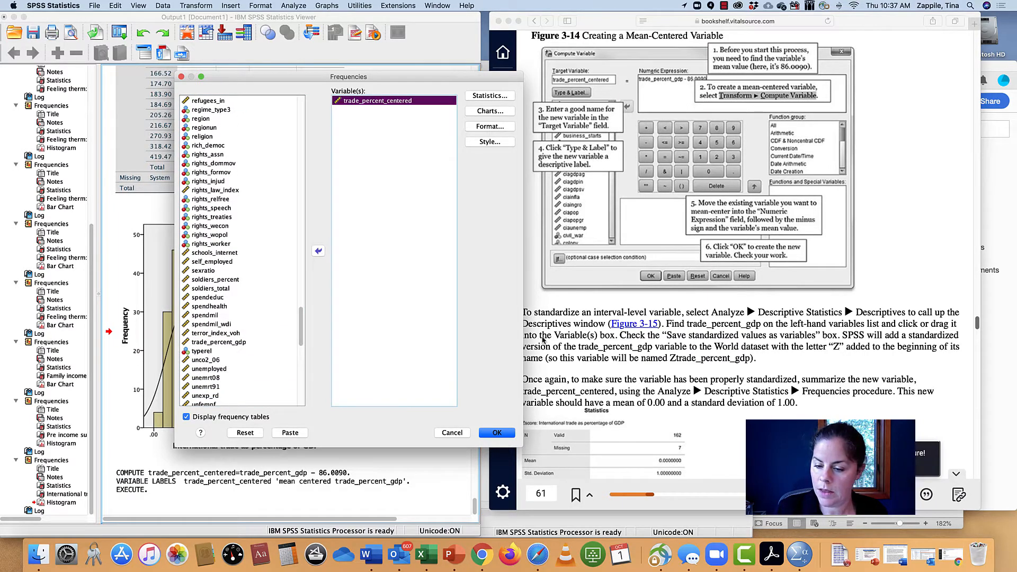
- Consult the textbook passages around Figures 3-14 and 3-15 and run Frequencies on trade_percent_centered
scroll(735, 373, "down", 4)
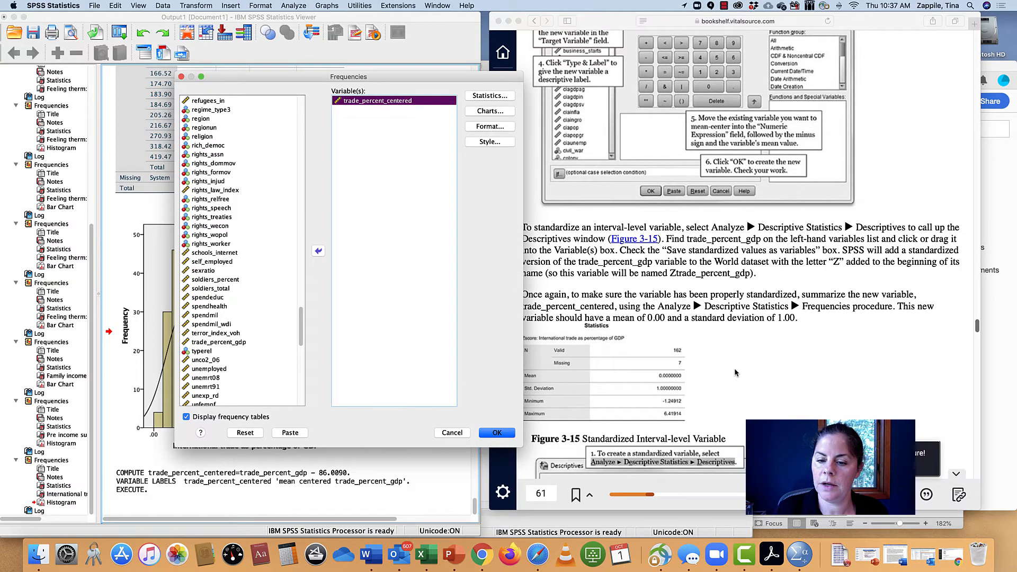
left_click_drag(452, 79, 431, 83)
scroll(656, 298, "up", 1)
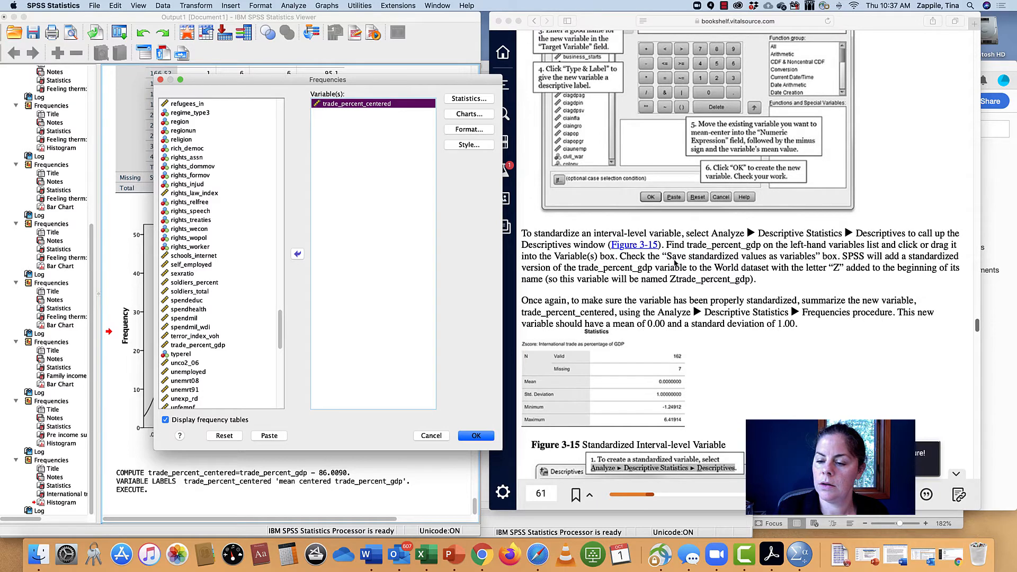
scroll(674, 262, "up", 2)
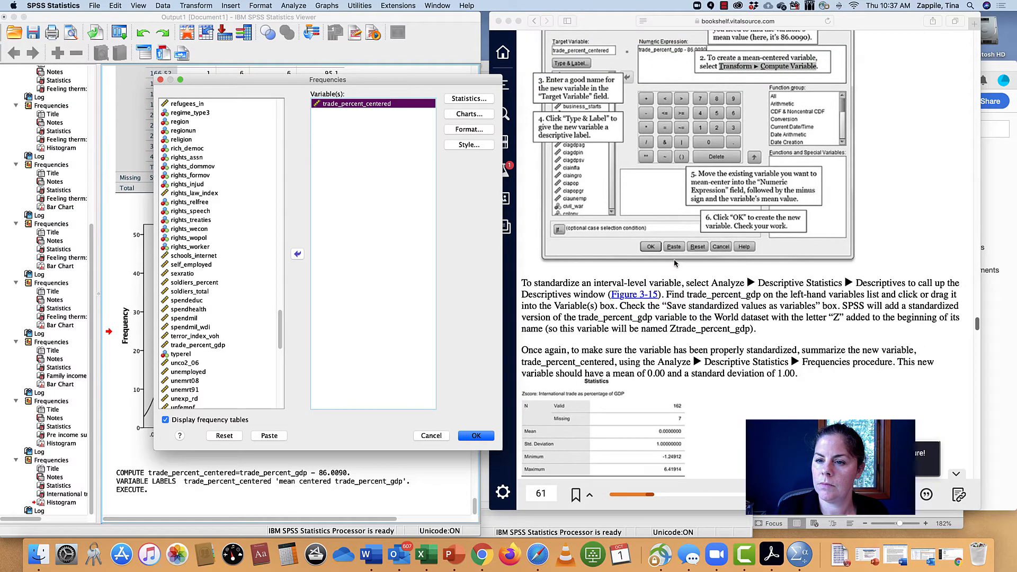
scroll(674, 261, "down", 2)
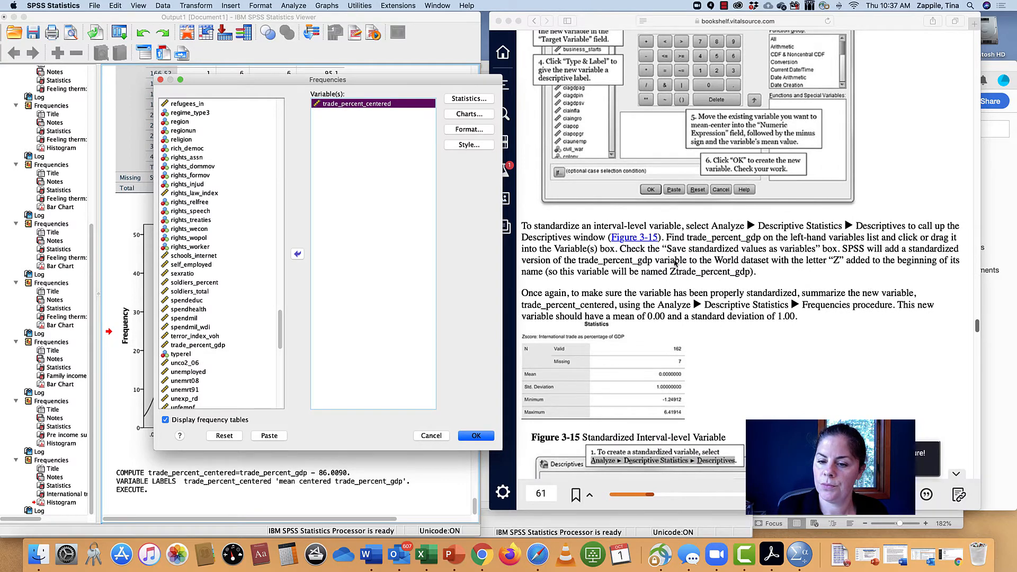
scroll(674, 262, "up", 5)
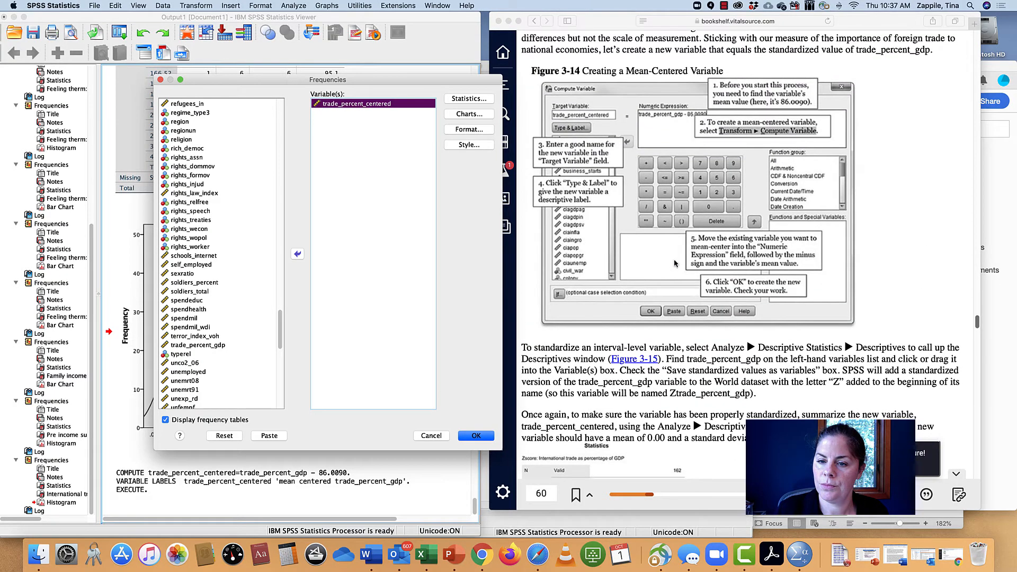
left_click(469, 98)
left_click(476, 436)
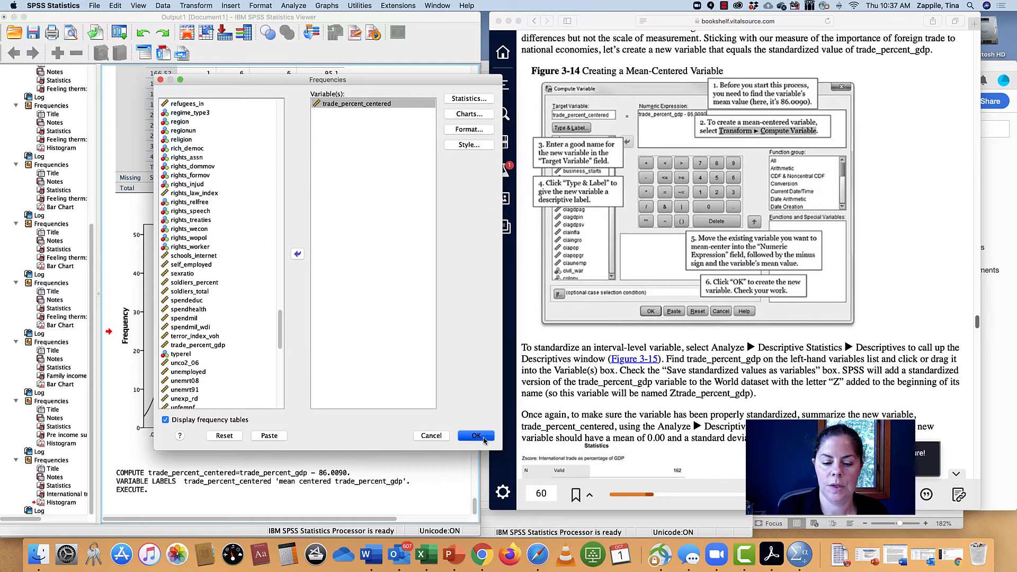
- Examine the frequency table and histogram in the output for mean centered trade_percent_gdp
scroll(409, 395, "down", 10)
scroll(410, 398, "down", 15)
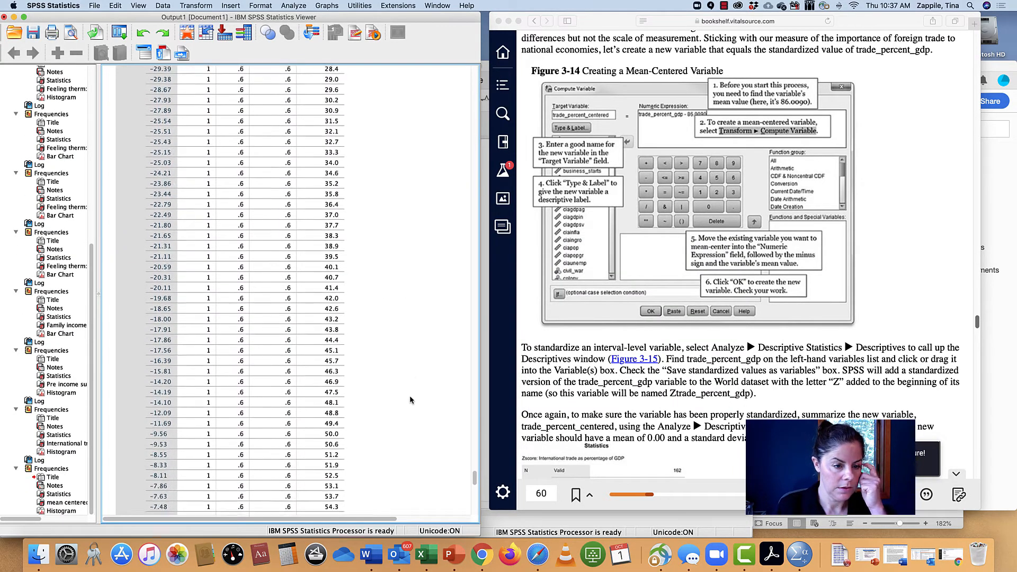
scroll(411, 400, "down", 3)
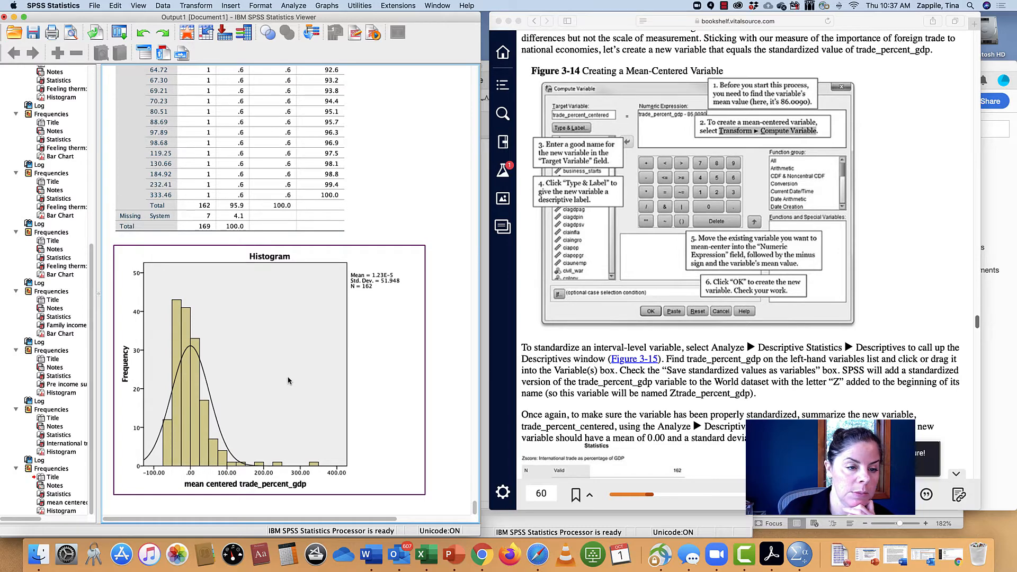
scroll(288, 381, "up", 10)
scroll(288, 381, "up", 15)
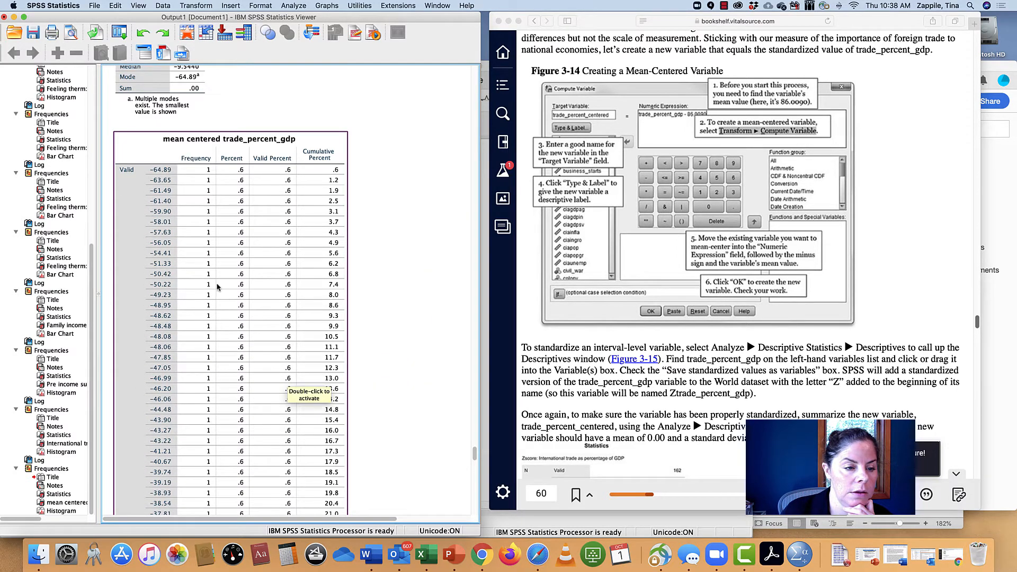
scroll(171, 286, "down", 20)
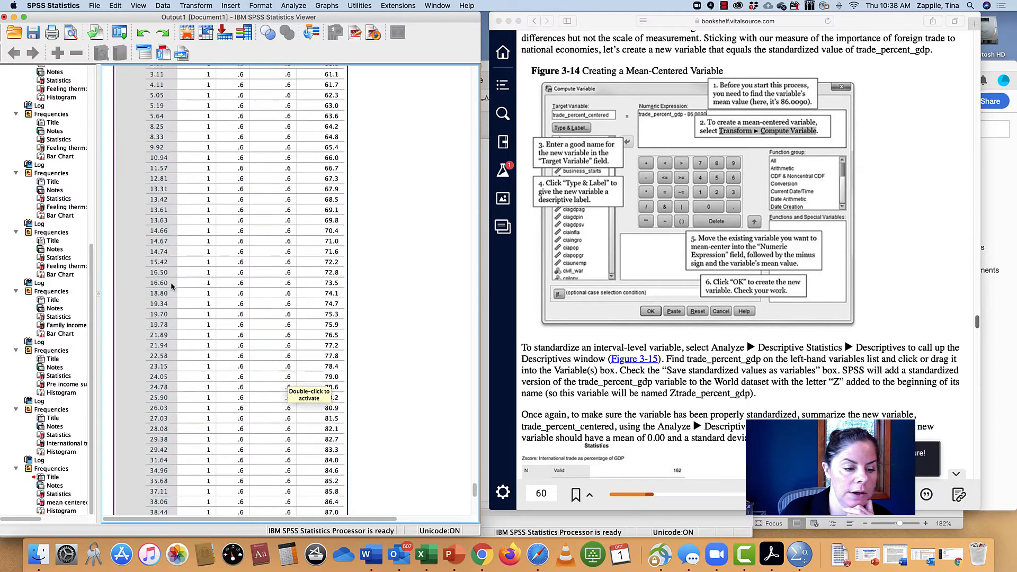
scroll(170, 286, "up", 20)
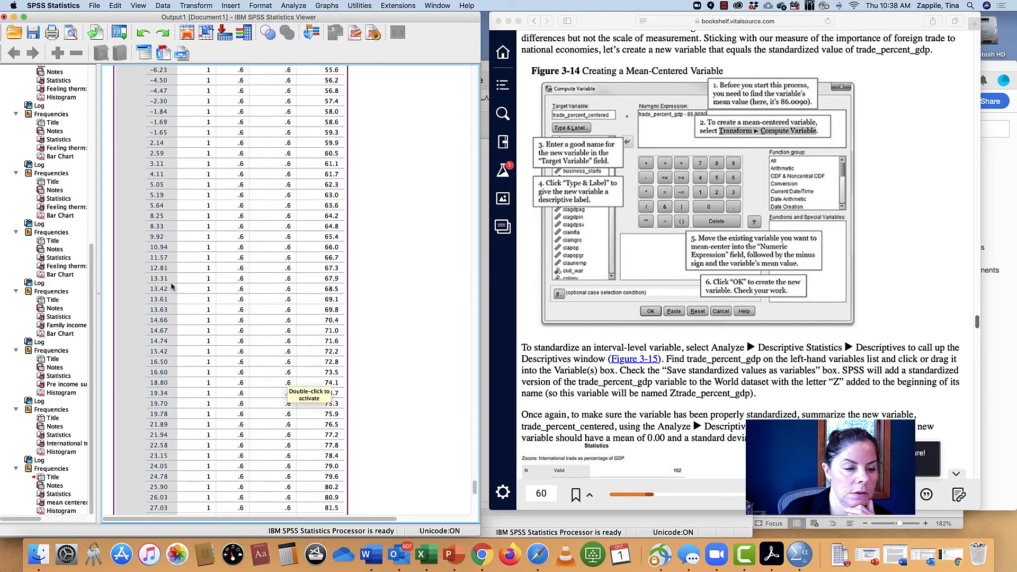
- Review the rest of the centered variable's frequency table and read the textbook's instructions for standardizing trade_percent_gdp
scroll(170, 286, "down", 5)
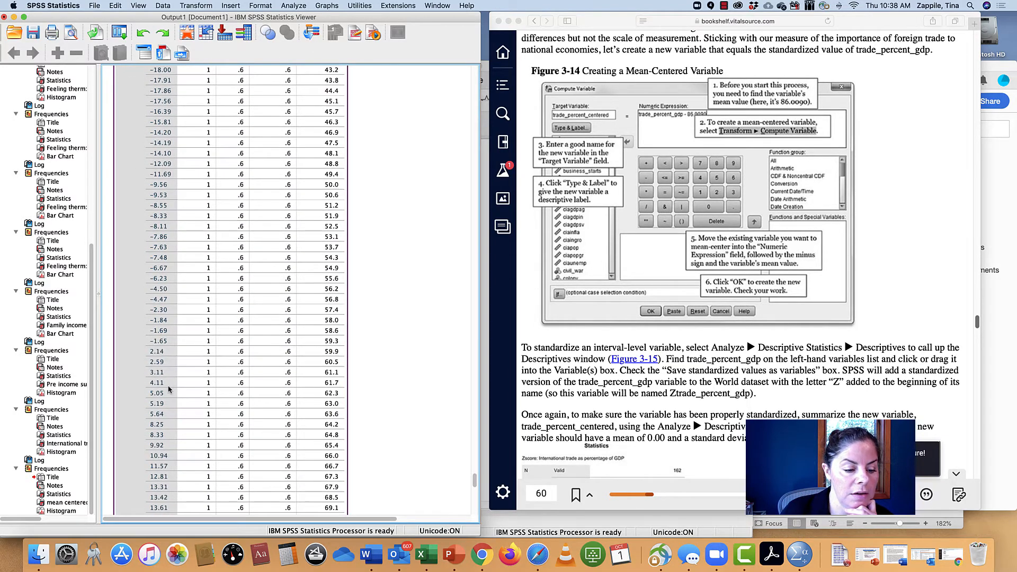
scroll(404, 397, "down", 5)
scroll(404, 400, "down", 3)
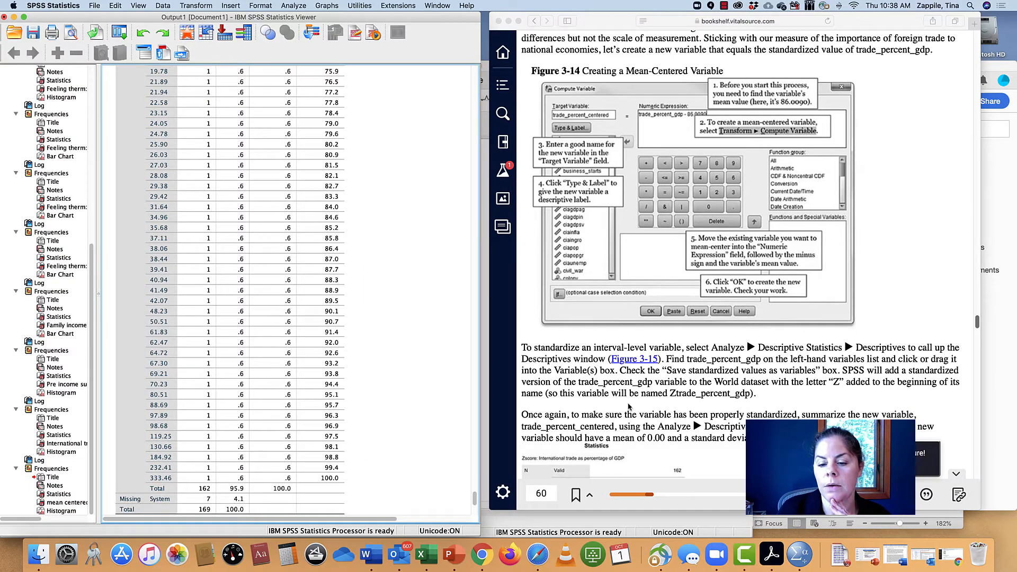
left_click(573, 347)
scroll(573, 347, "up", 2)
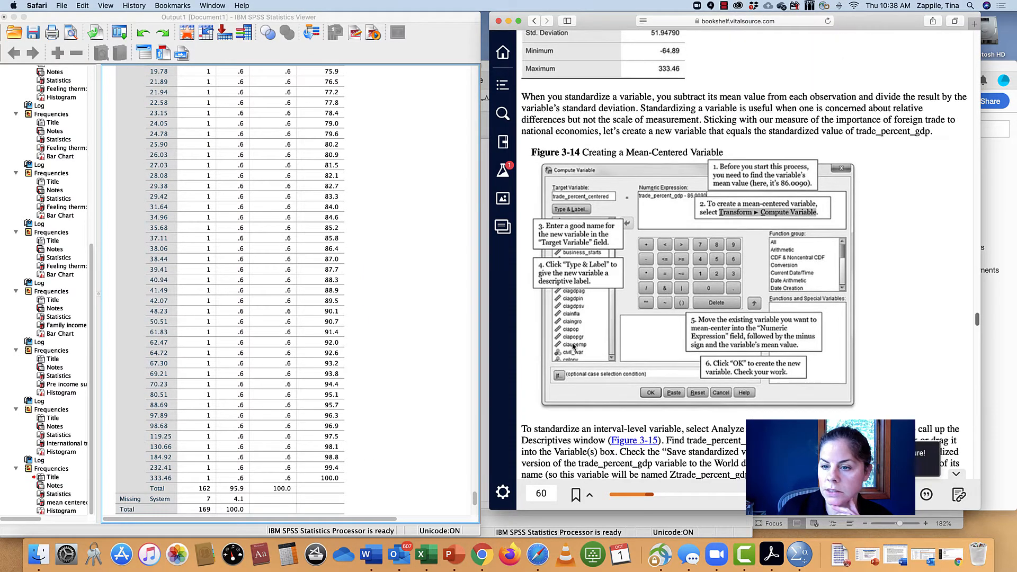
scroll(573, 347, "down", 3)
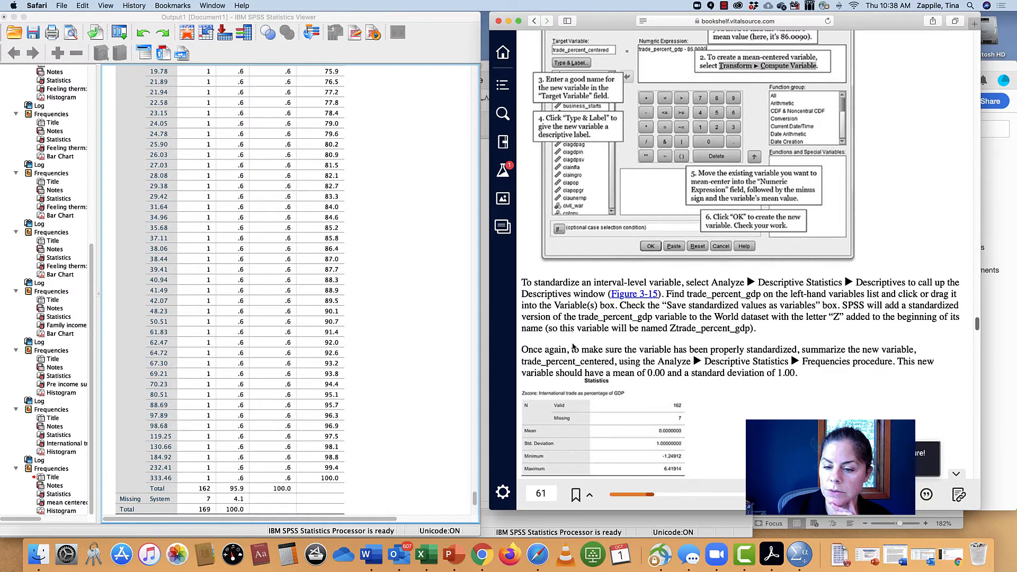
scroll(574, 347, "down", 1)
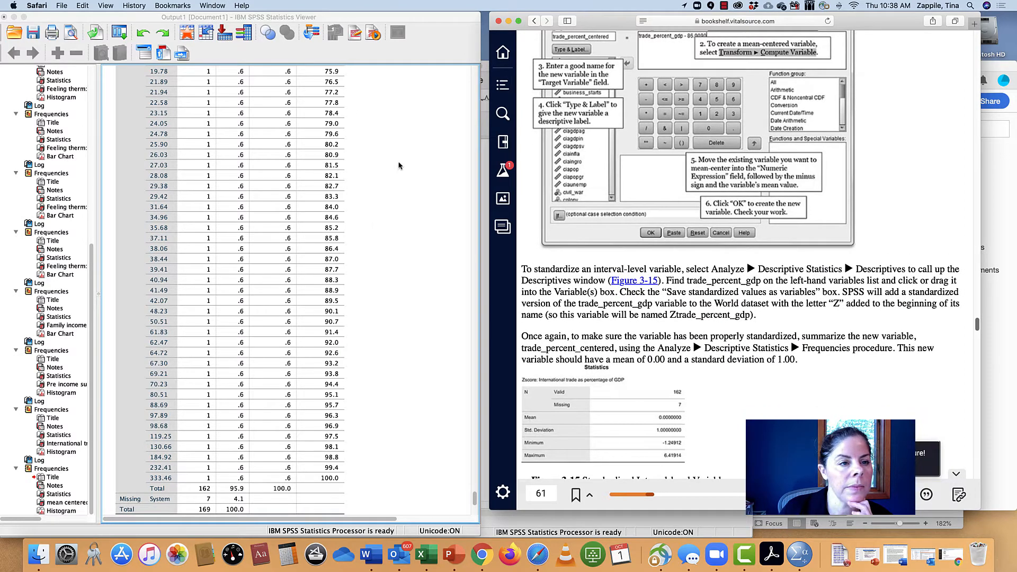
- Open the Descriptives procedure, enable saving standardized values as variables, and find trade_percent_gdp among the available variables
left_click(373, 116)
left_click(293, 5)
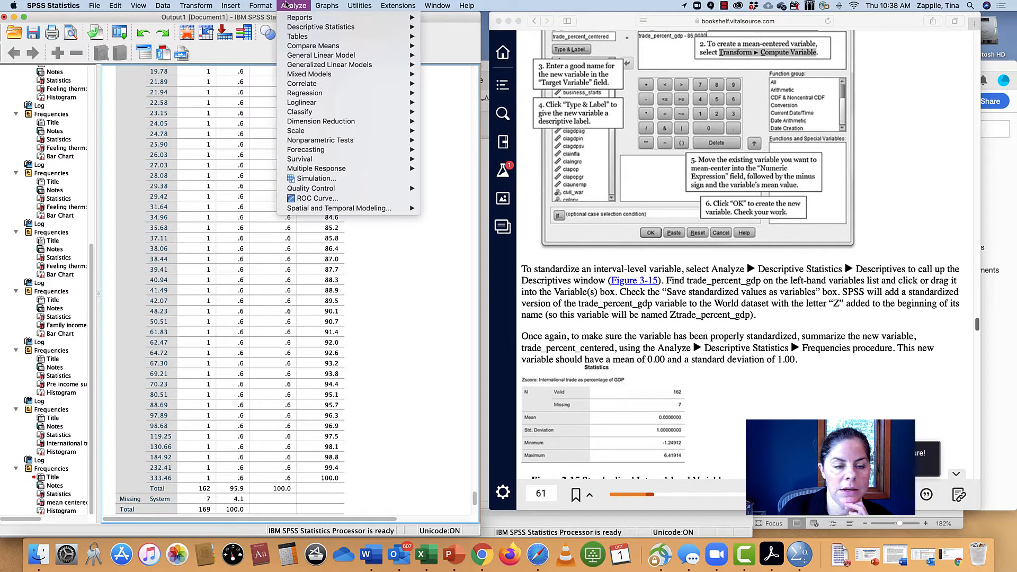
mouse_move(321, 27)
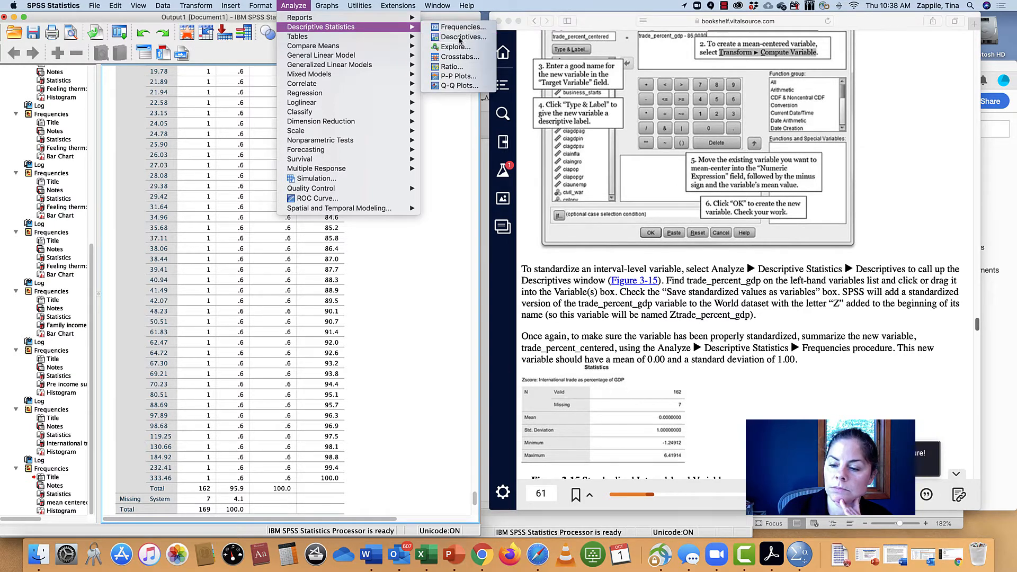
left_click(459, 37)
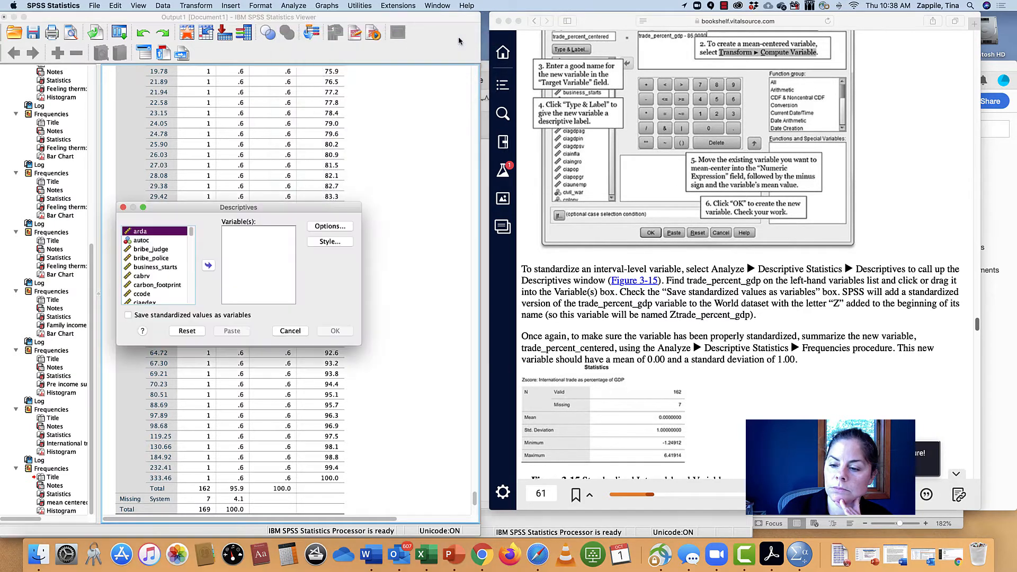
left_click(129, 315)
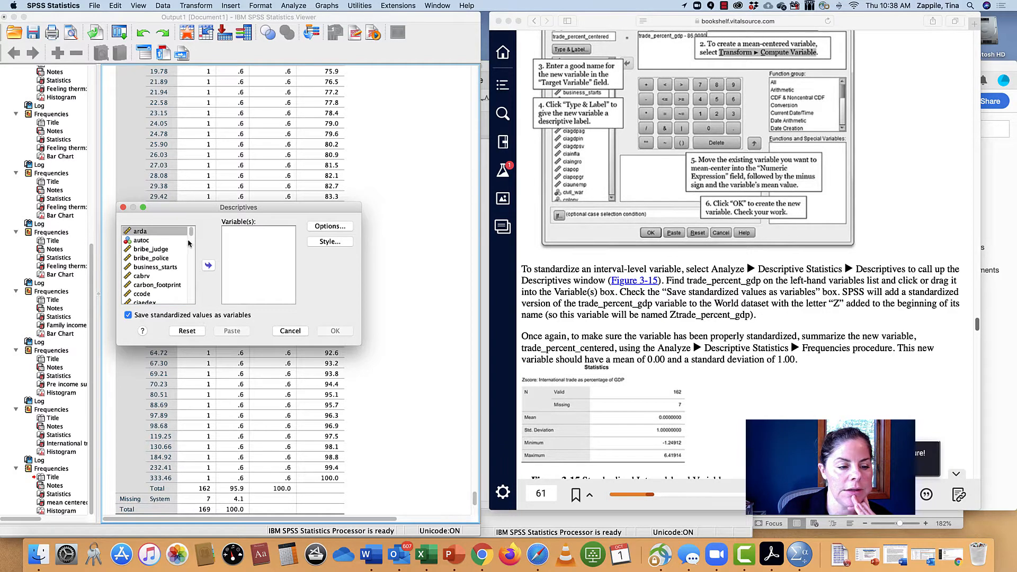
scroll(188, 243, "down", 20)
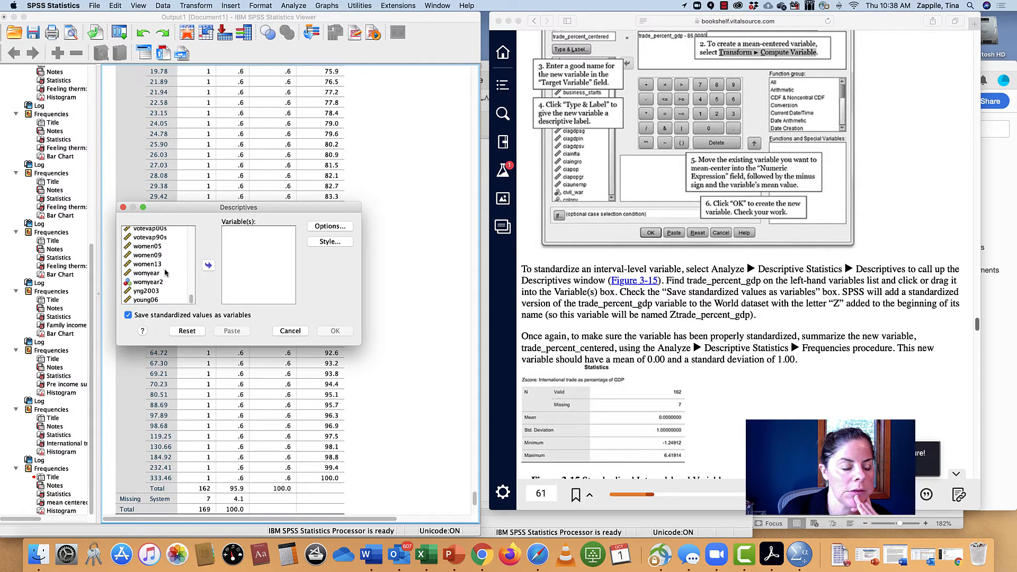
scroll(165, 272, "up", 10)
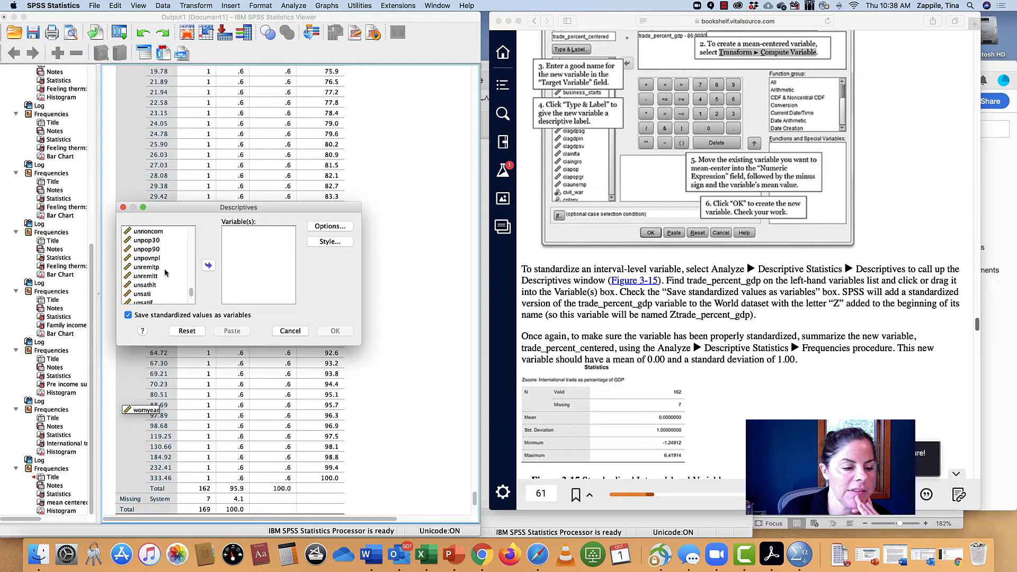
scroll(165, 272, "up", 5)
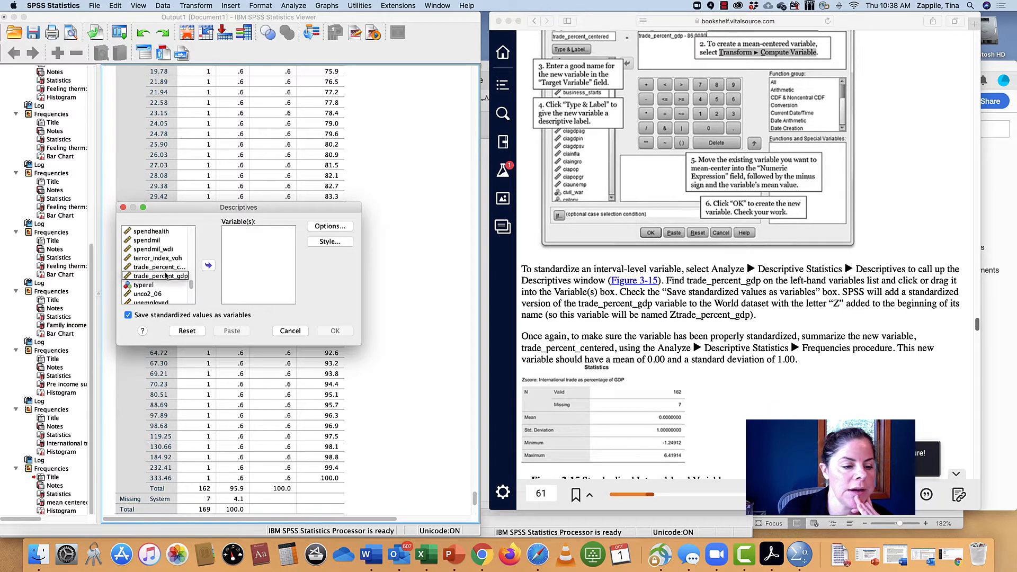
left_click(165, 275)
left_click(165, 267)
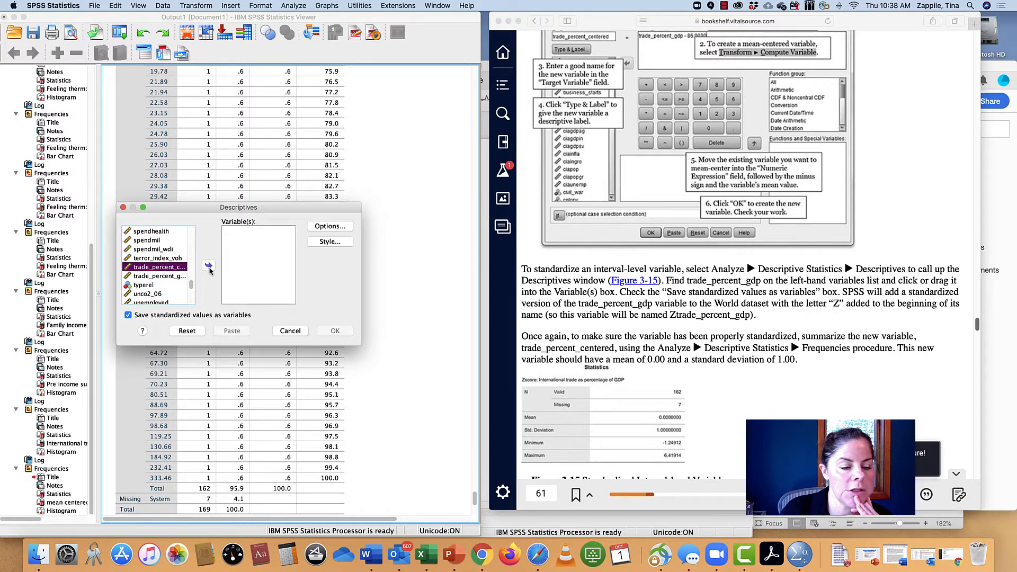
left_click(209, 267)
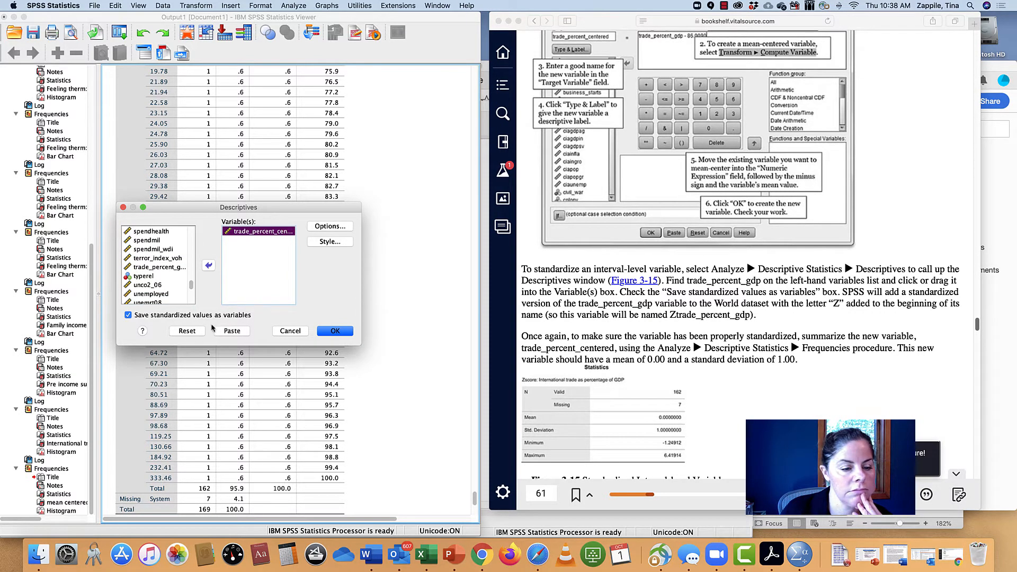
left_click(208, 265)
- Add trade_percent_gdp to the variables analyzed by Descriptives and run the procedure
left_click(168, 276)
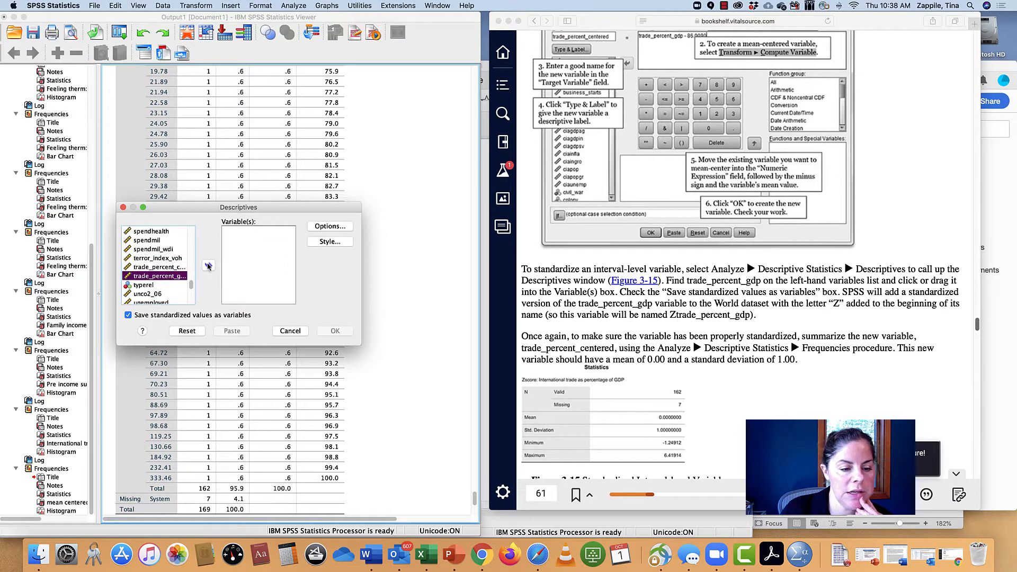
left_click(208, 266)
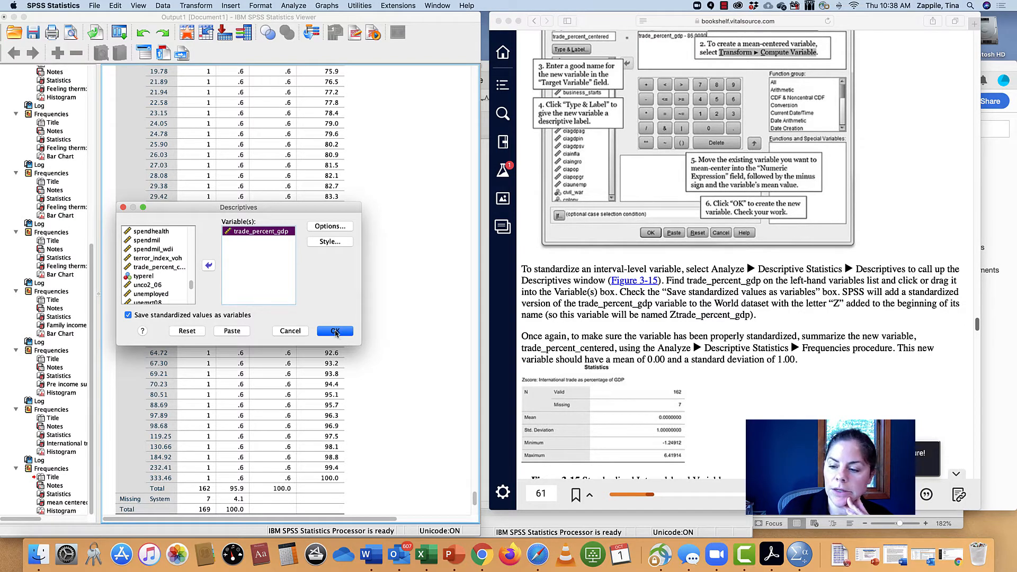
left_click(335, 331)
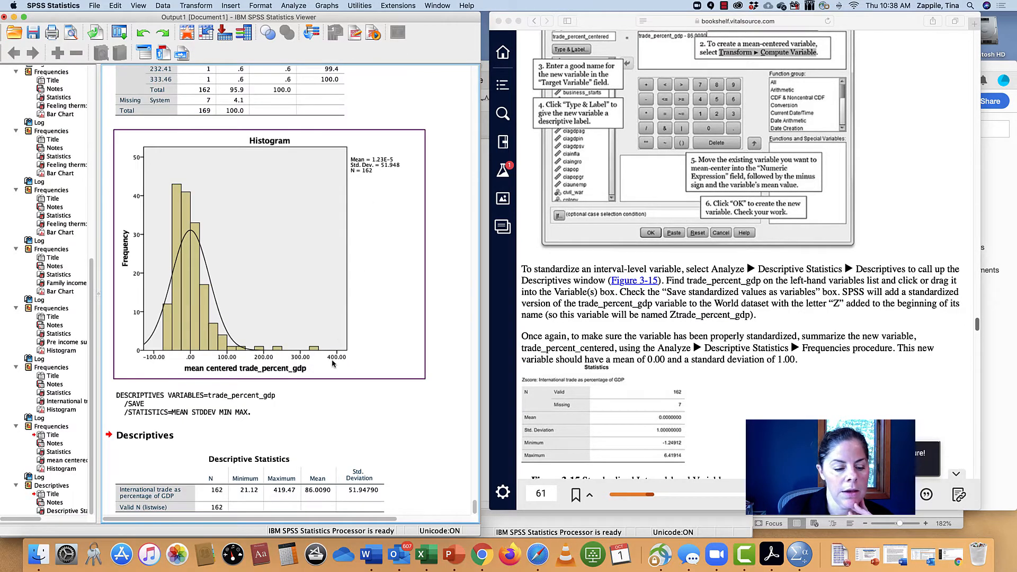
left_click(281, 339)
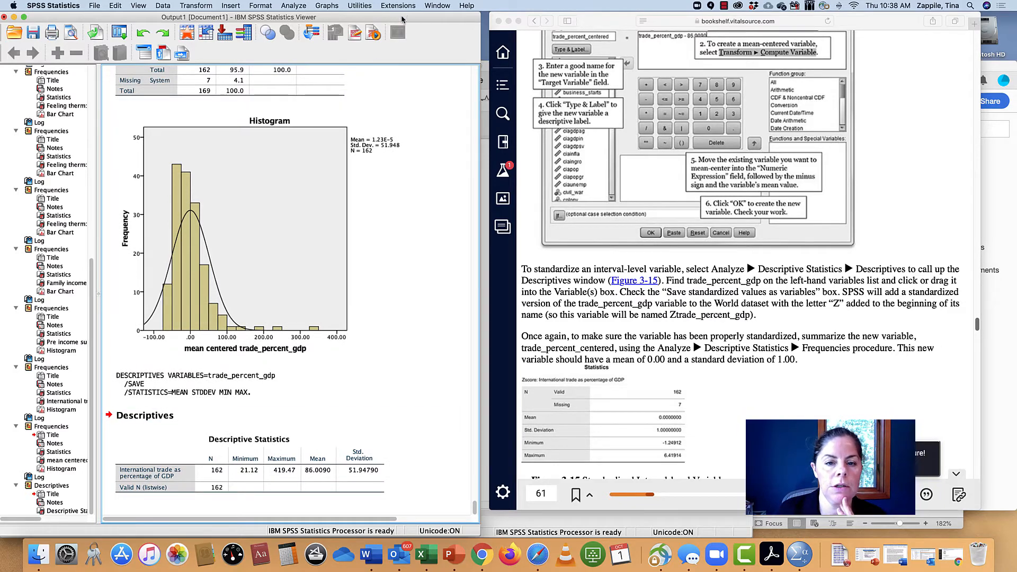
- Bring the world.sav Data Editor forward and locate the newly saved Zscore variable at the end of the variable definitions
left_click_drag(404, 17, 335, 31)
left_click(450, 239)
left_click_drag(452, 101, 470, 92)
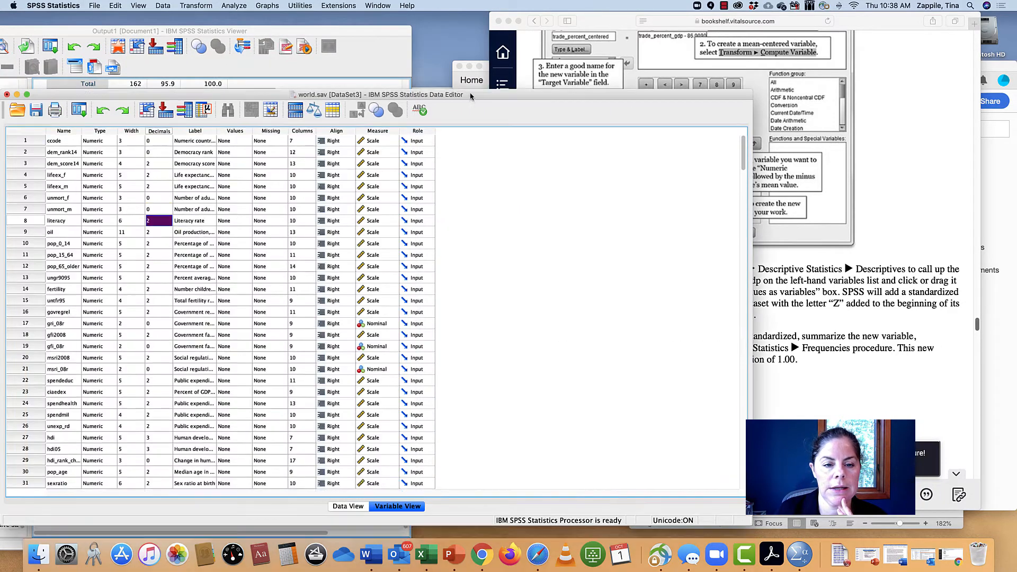
left_click(348, 506)
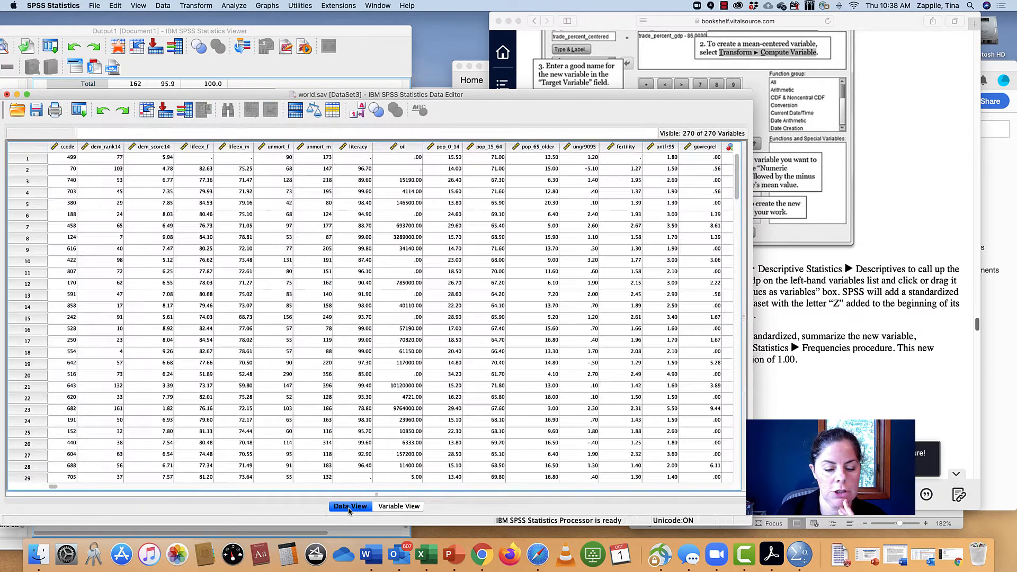
left_click(399, 506)
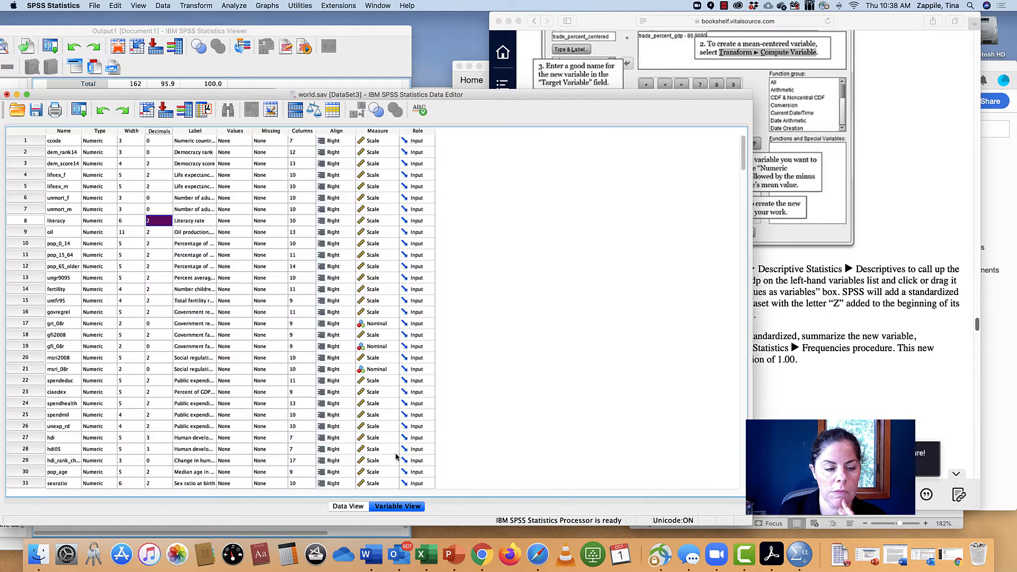
scroll(396, 457, "down", 20)
scroll(397, 457, "down", 8)
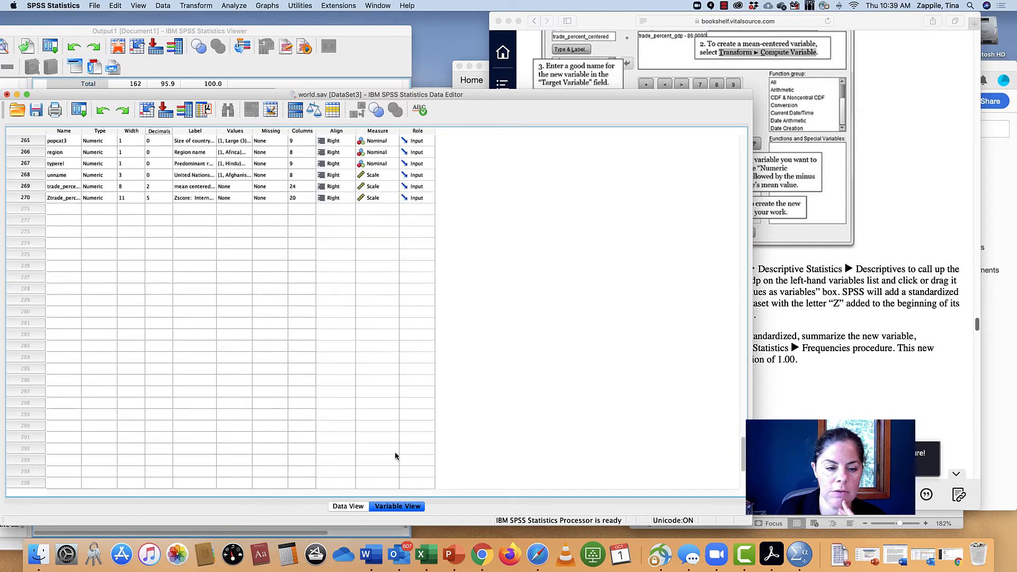
scroll(396, 457, "up", 2)
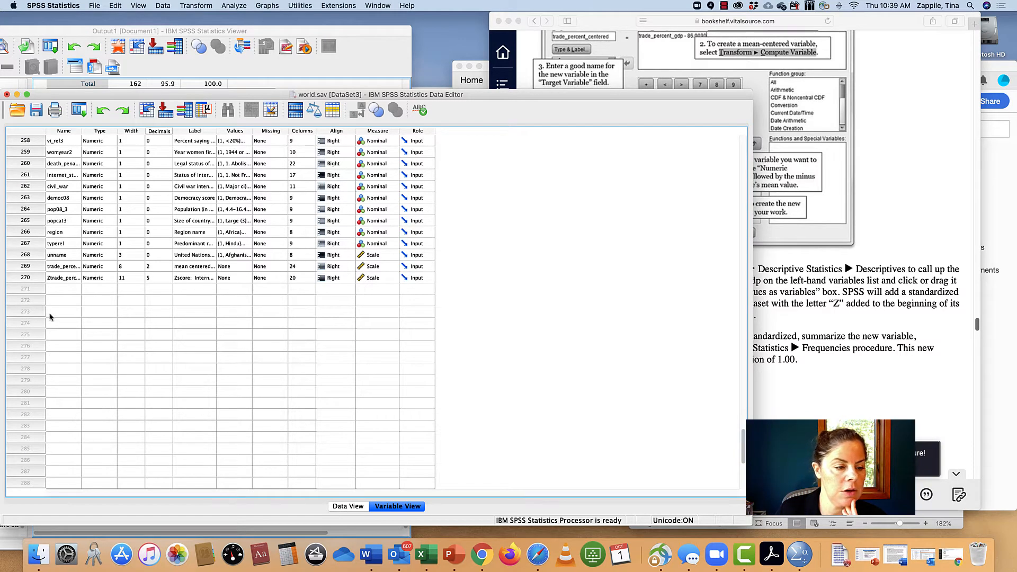
left_click(26, 278)
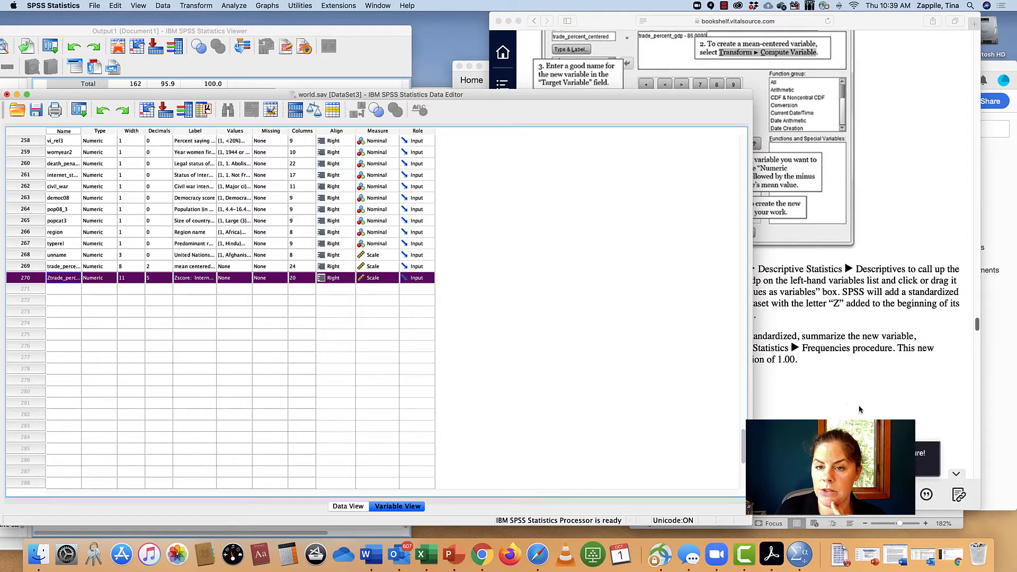
- Narrow the Data Editor window to uncover the textbook and reread the passage on standardizing an interval-level variable
left_click_drag(750, 93, 484, 81)
scroll(656, 313, "up", 3)
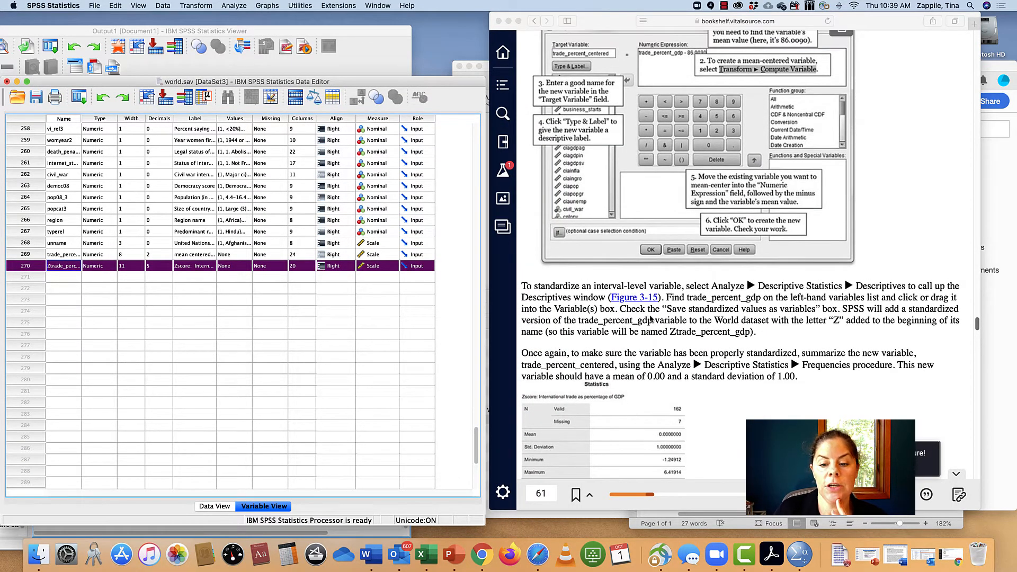
scroll(656, 313, "up", 10)
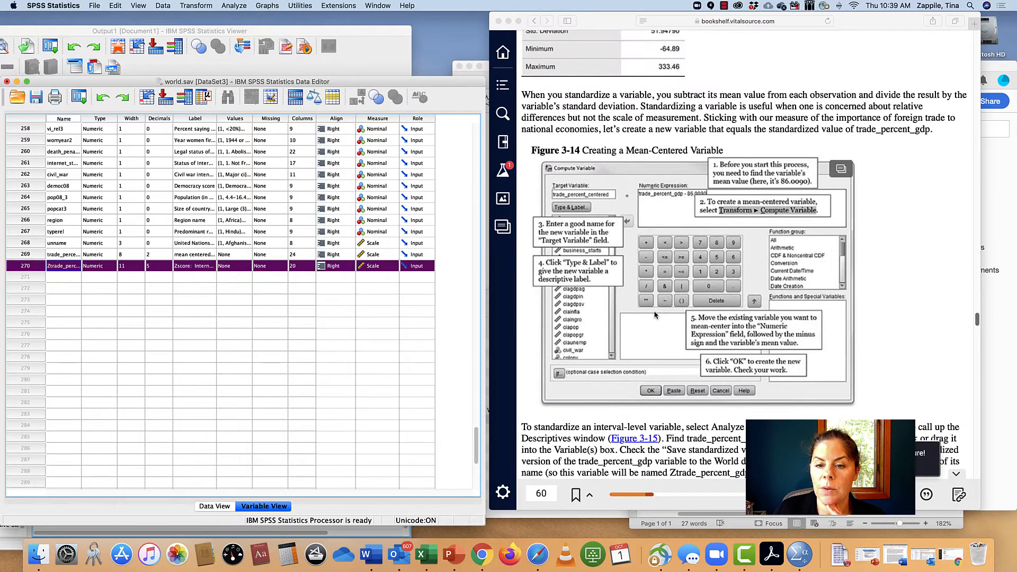
scroll(694, 328, "down", 9)
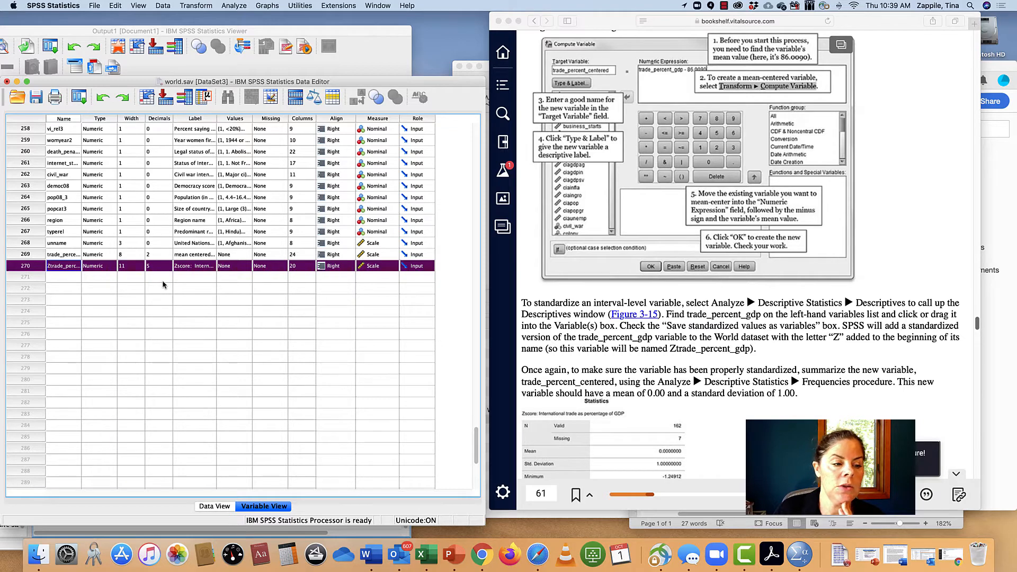
- Widen the Name column to reveal full variable names and select the Ztrade_percent_gdp name
left_click(60, 255)
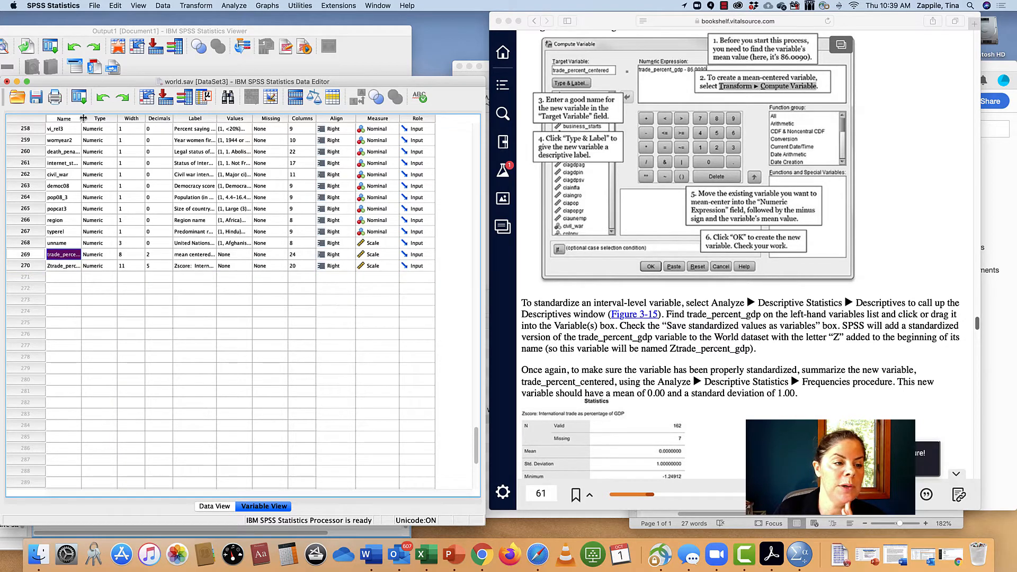
left_click_drag(81, 117, 119, 118)
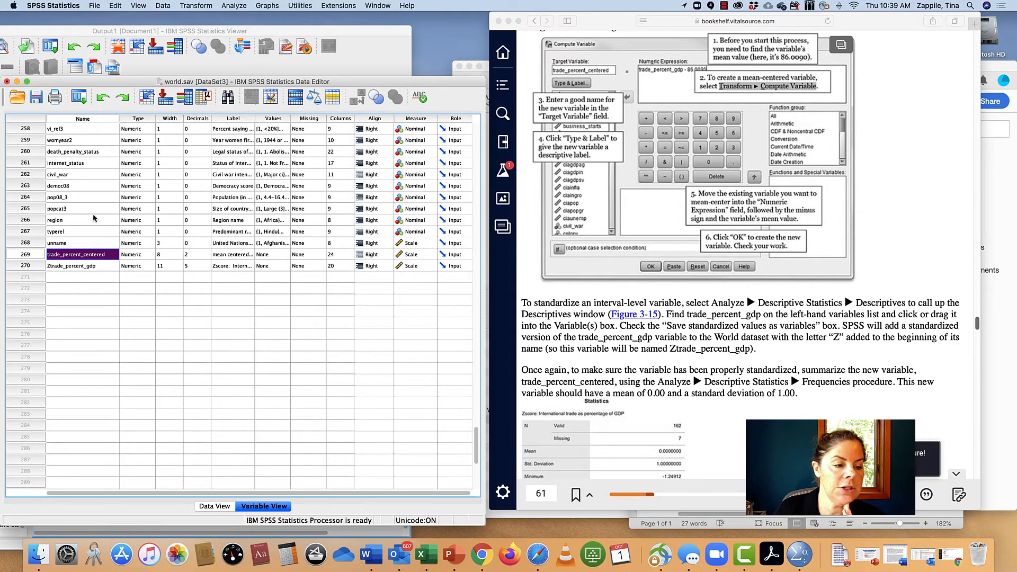
left_click(71, 267)
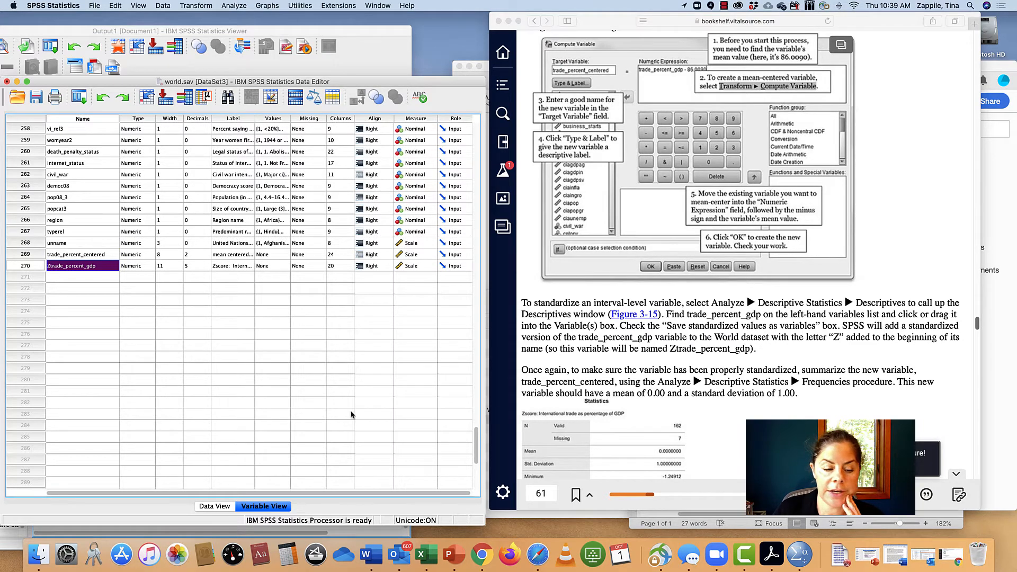
- Open the Frequencies procedure from the output window, check its statistics options, and run it on trade_percent_centered
left_click(360, 59)
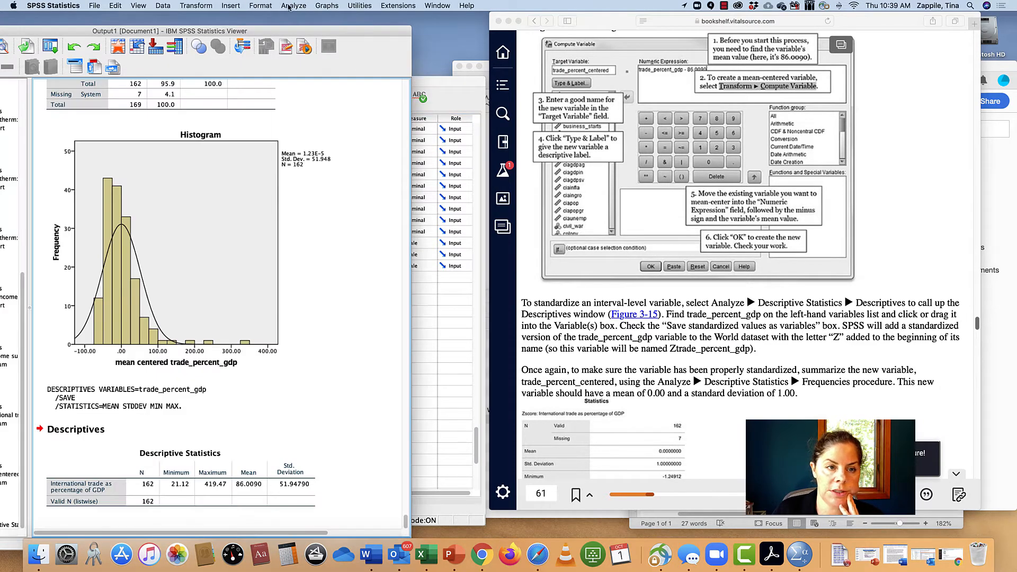
left_click(289, 6)
mouse_move(318, 27)
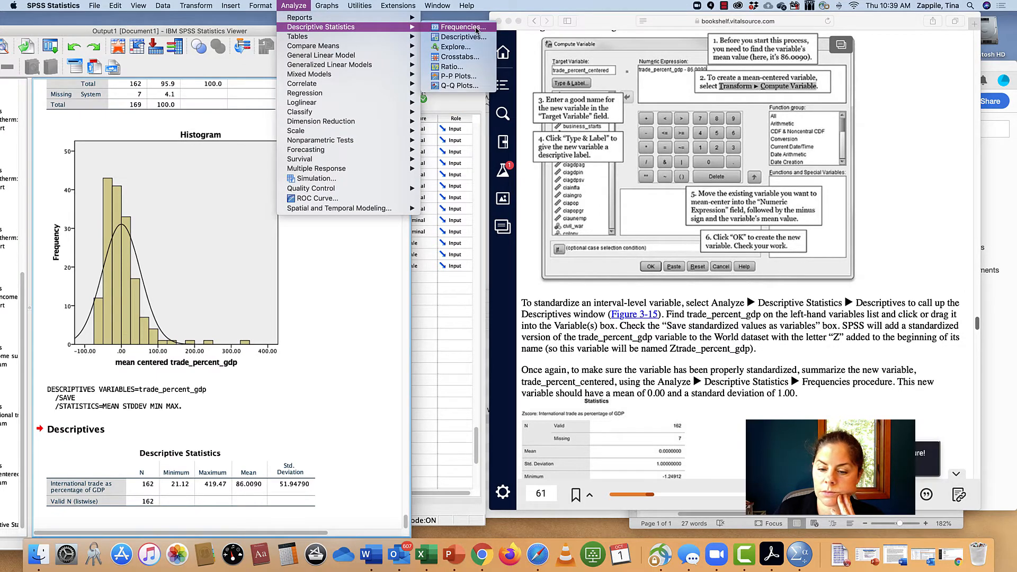
left_click(459, 27)
left_click(464, 99)
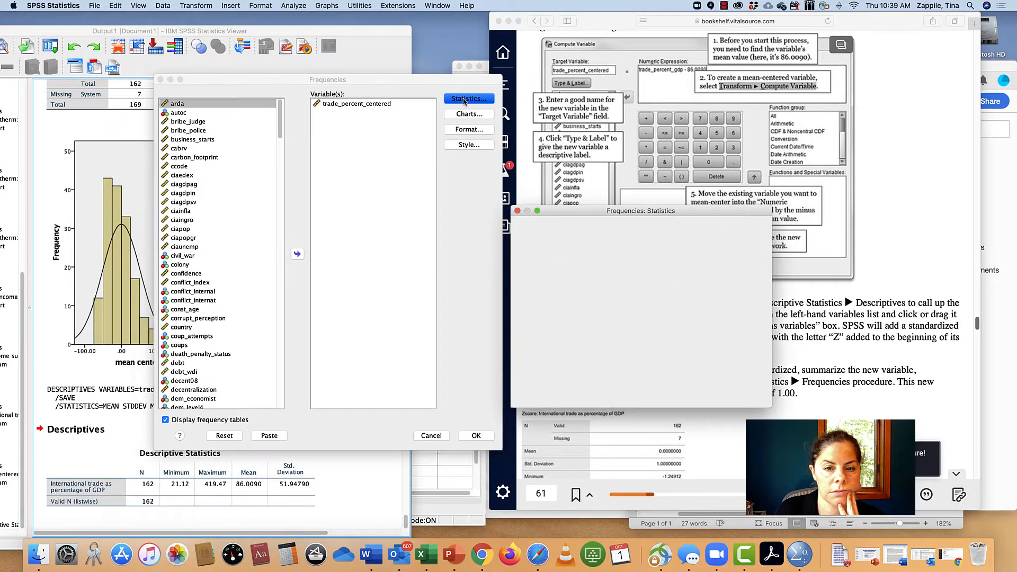
left_click(742, 393)
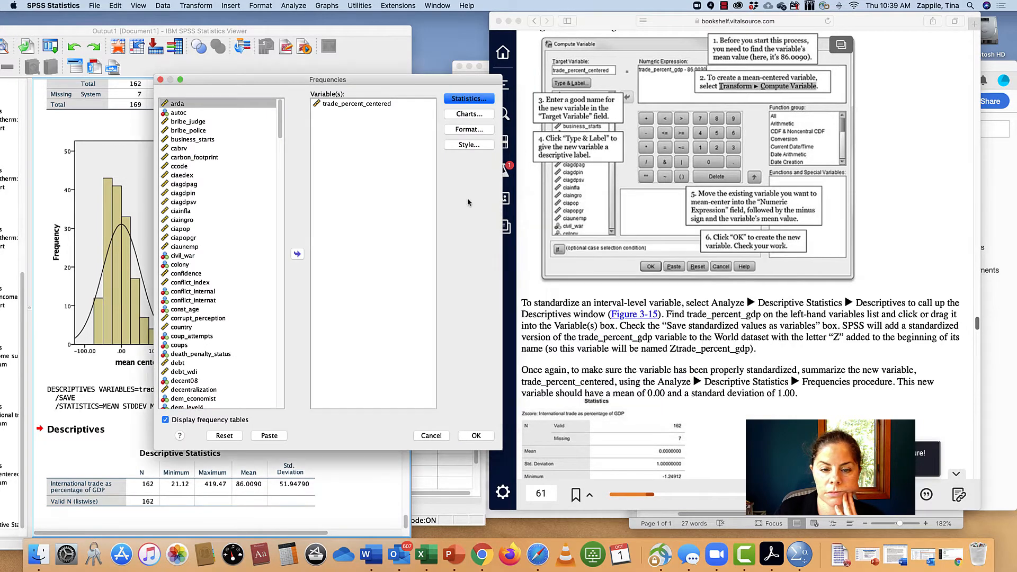
left_click(477, 436)
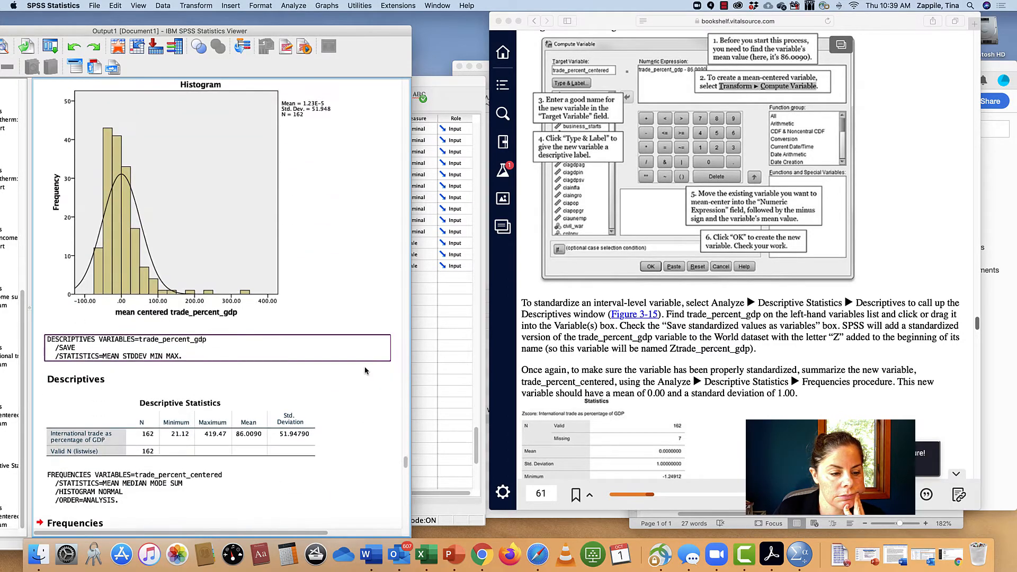
- Open the Frequencies procedure and remove trade_percent_centered from the variables to analyze
left_click(290, 6)
mouse_move(322, 27)
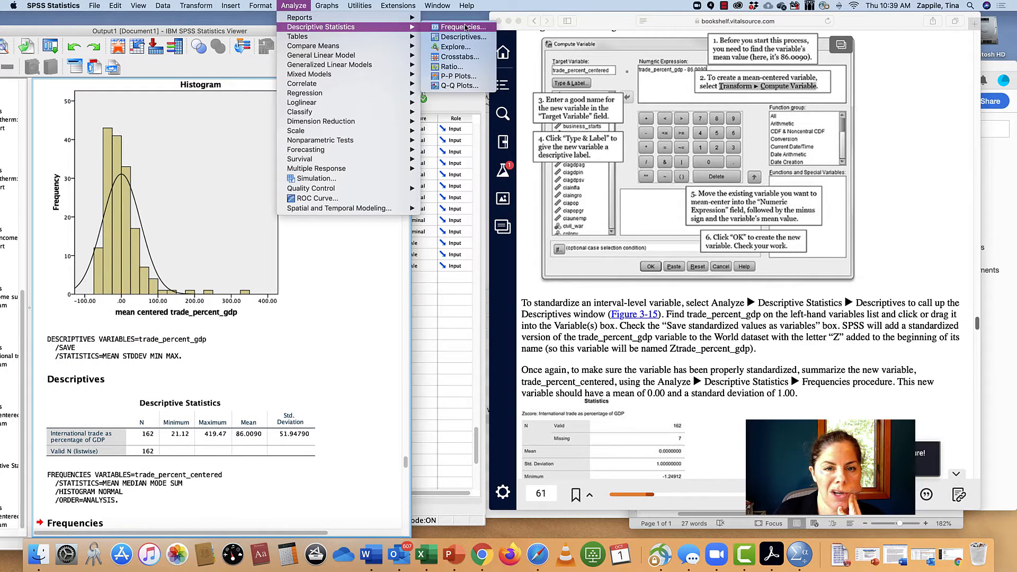
left_click(463, 27)
left_click(377, 104)
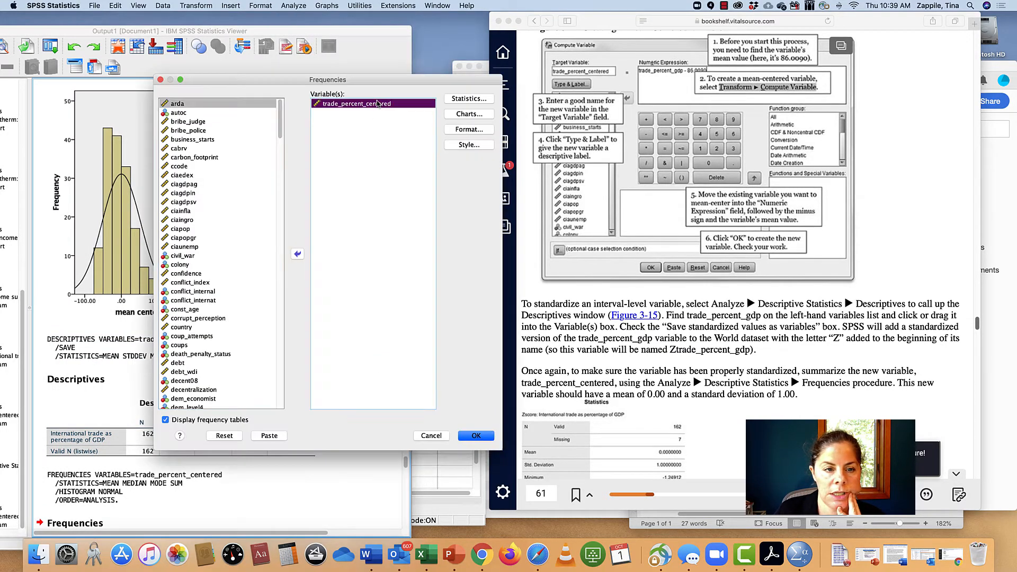
left_click(297, 255)
- Add Ztrade_percent_gdp to the Frequencies variables, check the statistics options, and run the procedure
scroll(244, 317, "down", 3)
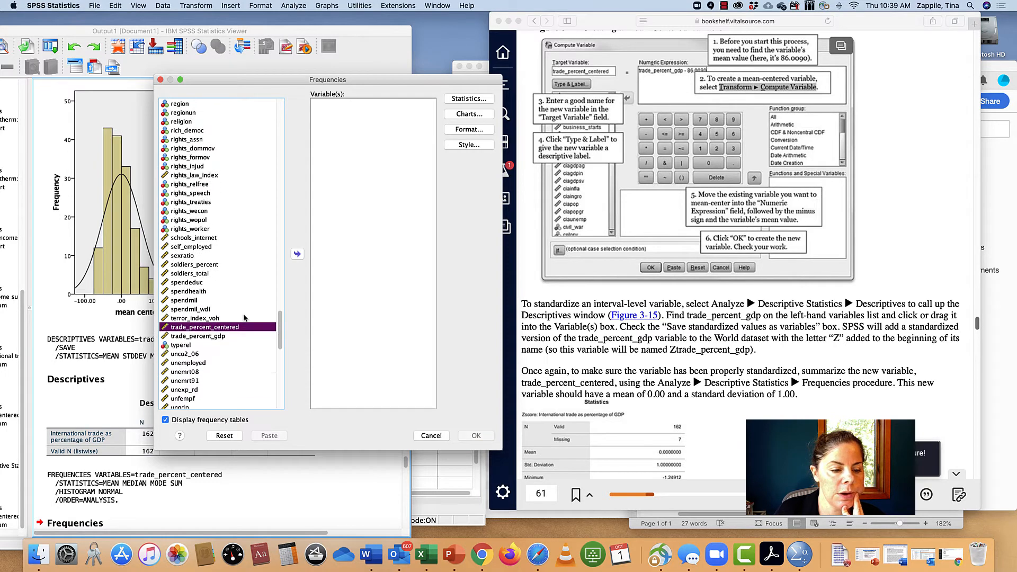
left_click_drag(281, 335, 283, 397)
left_click(228, 407)
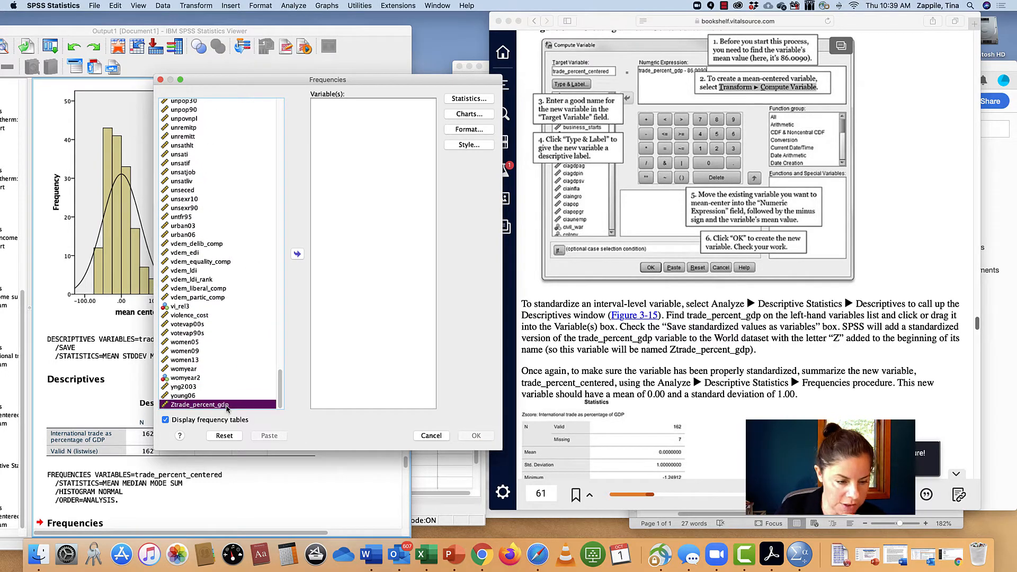
left_click(297, 255)
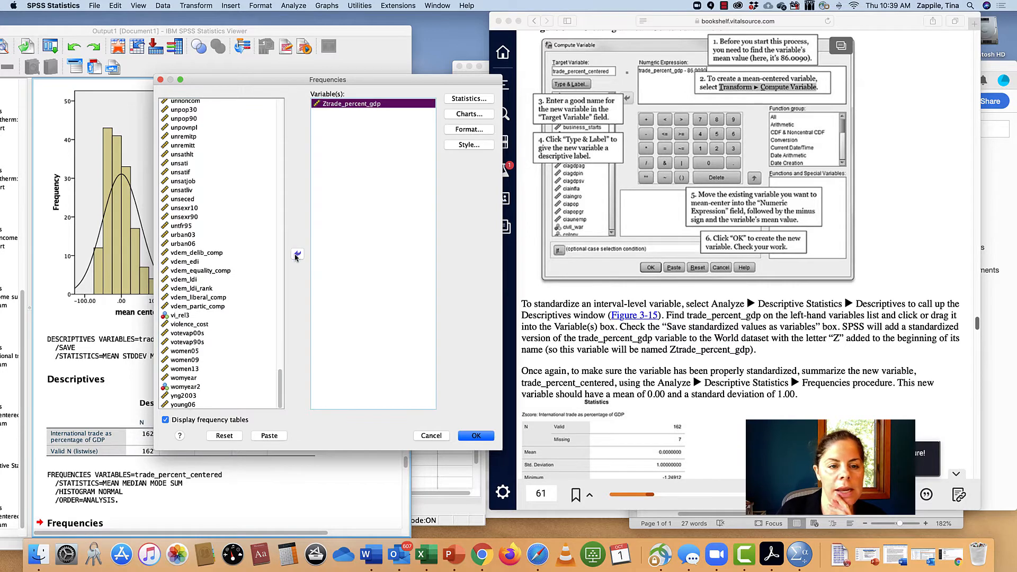
left_click(469, 99)
left_click(749, 395)
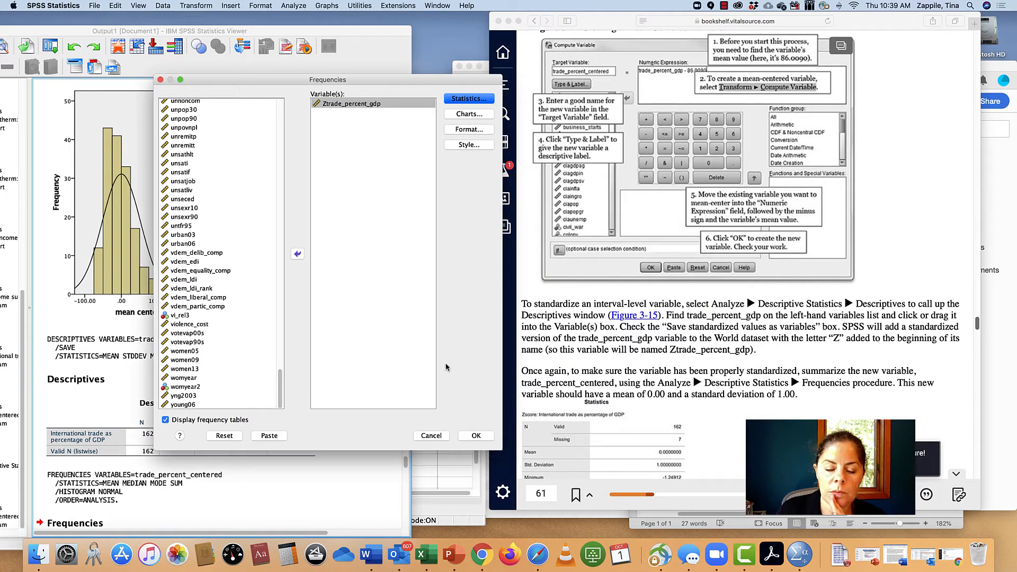
left_click(476, 435)
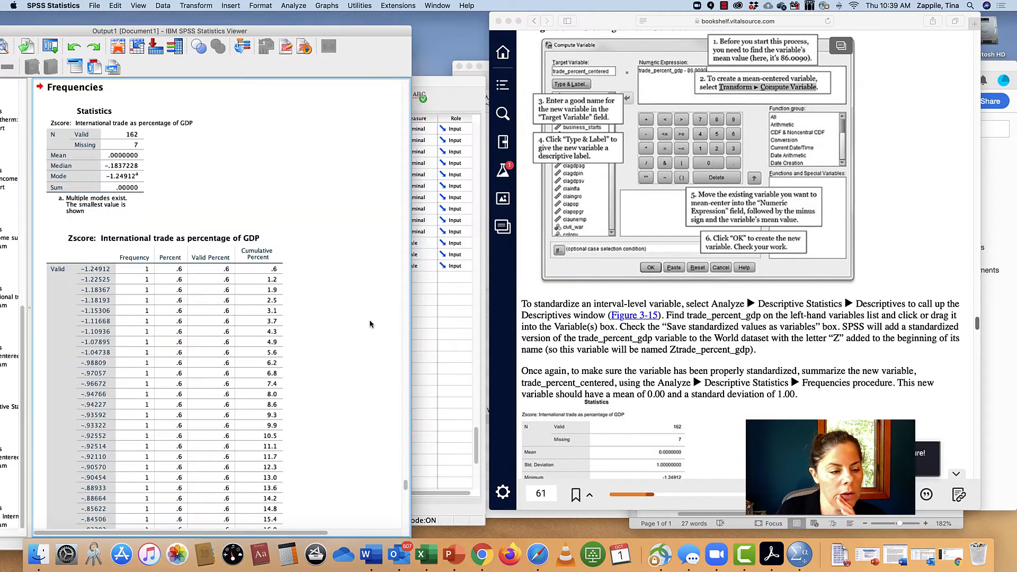
- Review the Zscore frequency table, histogram and Statistics table produced for Ztrade_percent_gdp
scroll(370, 324, "down", 20)
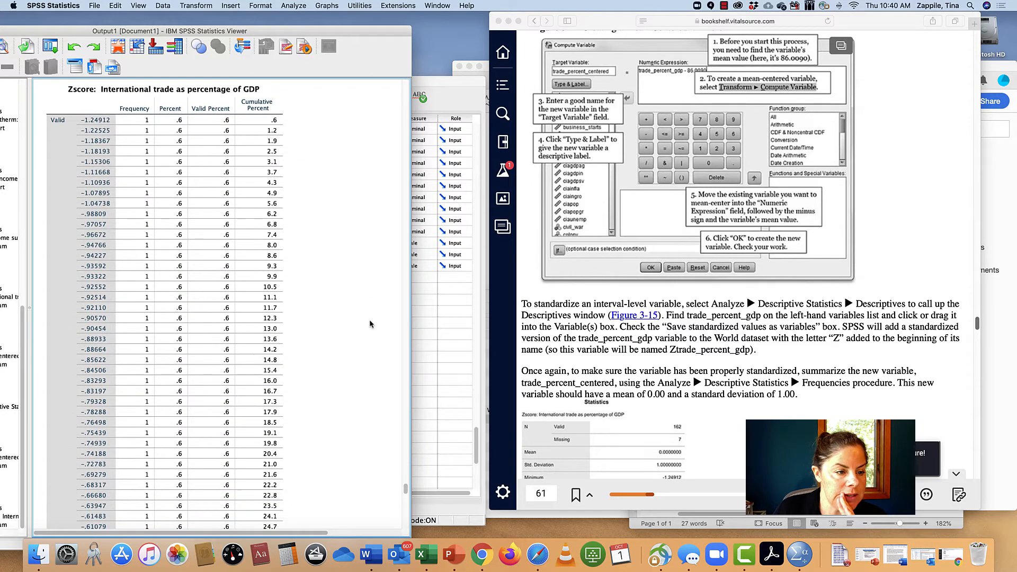
scroll(370, 324, "down", 20)
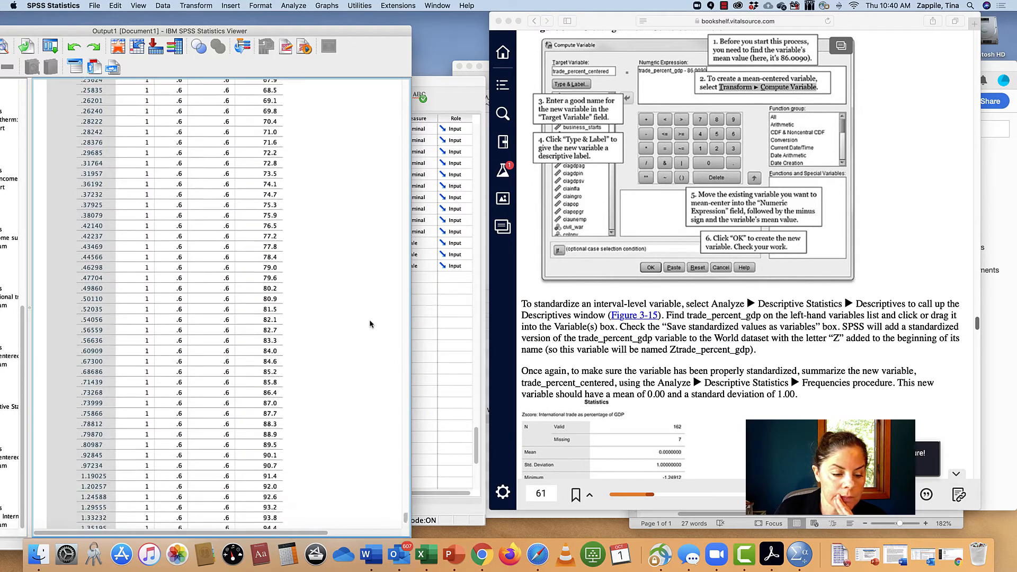
scroll(370, 324, "up", 3)
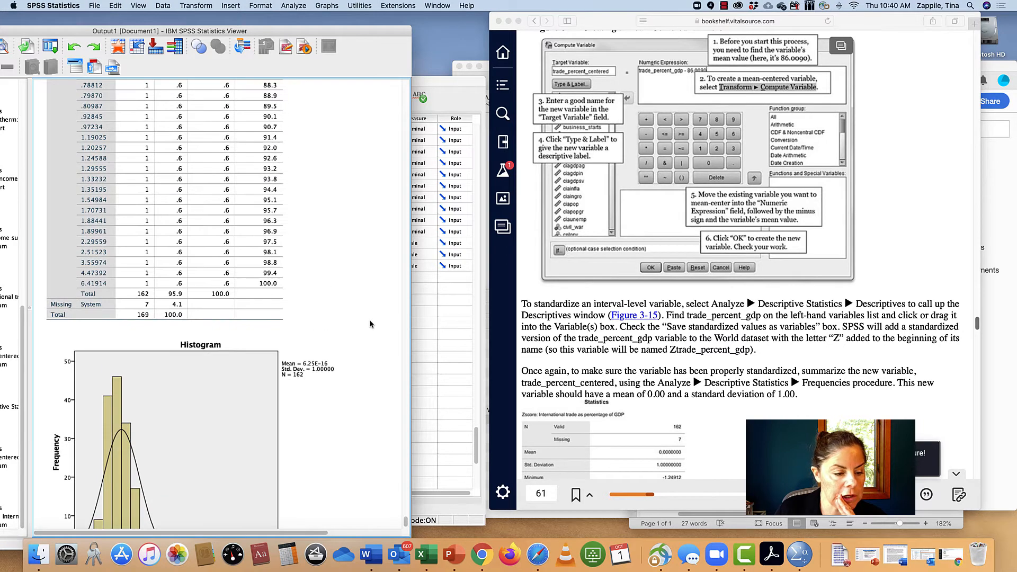
scroll(370, 324, "down", 3)
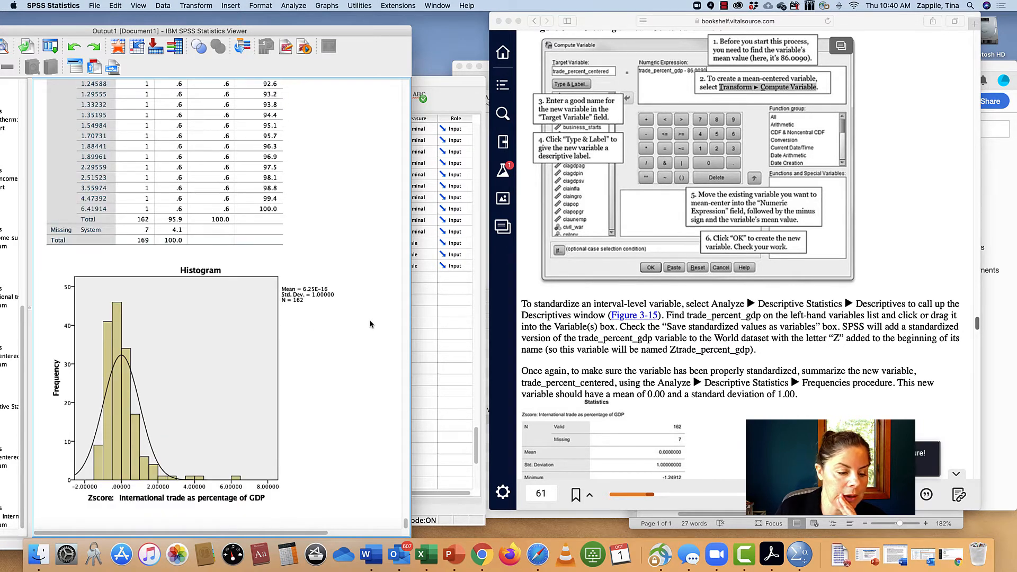
left_click(329, 396)
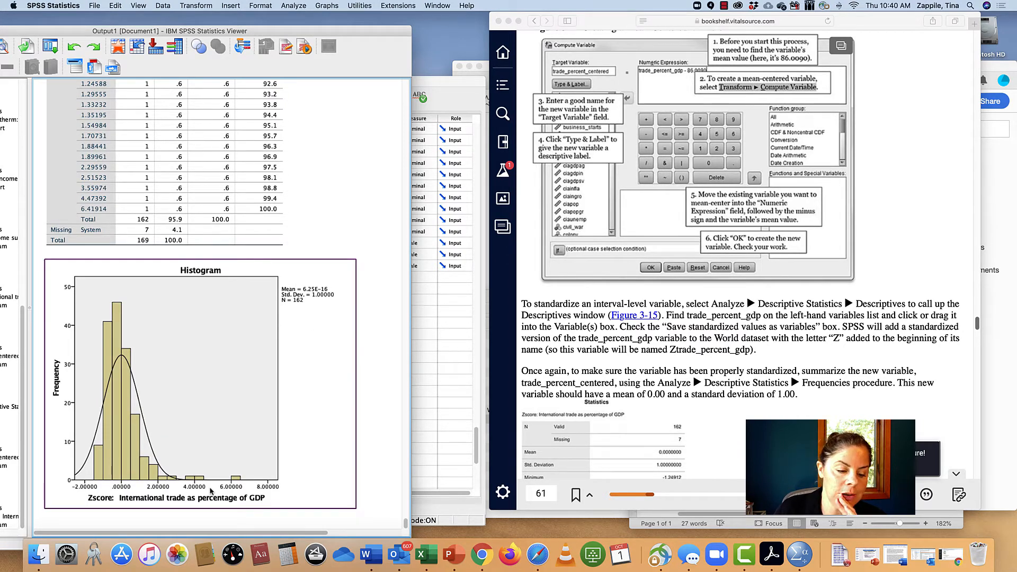
scroll(333, 450, "up", 20)
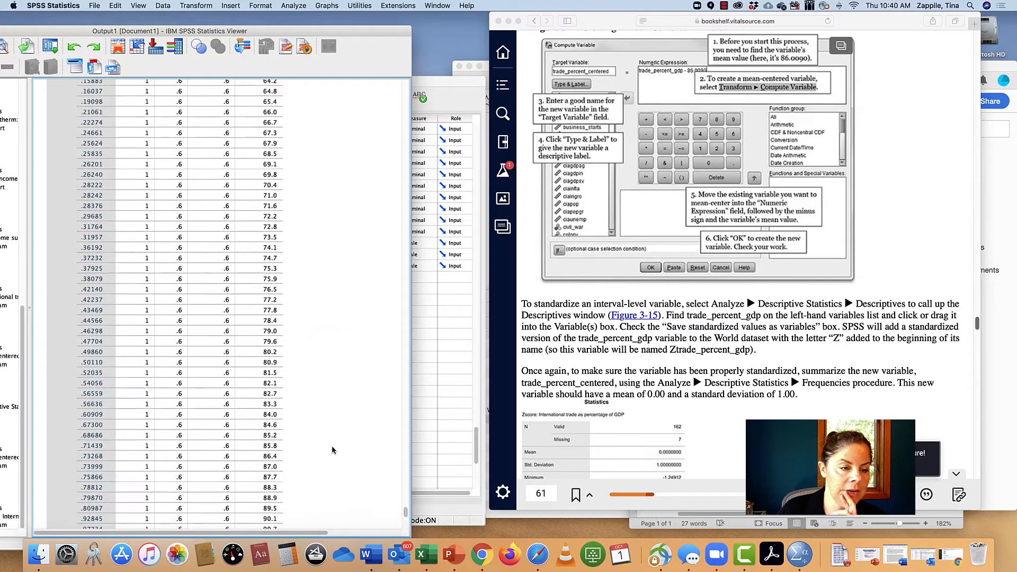
scroll(333, 451, "up", 10)
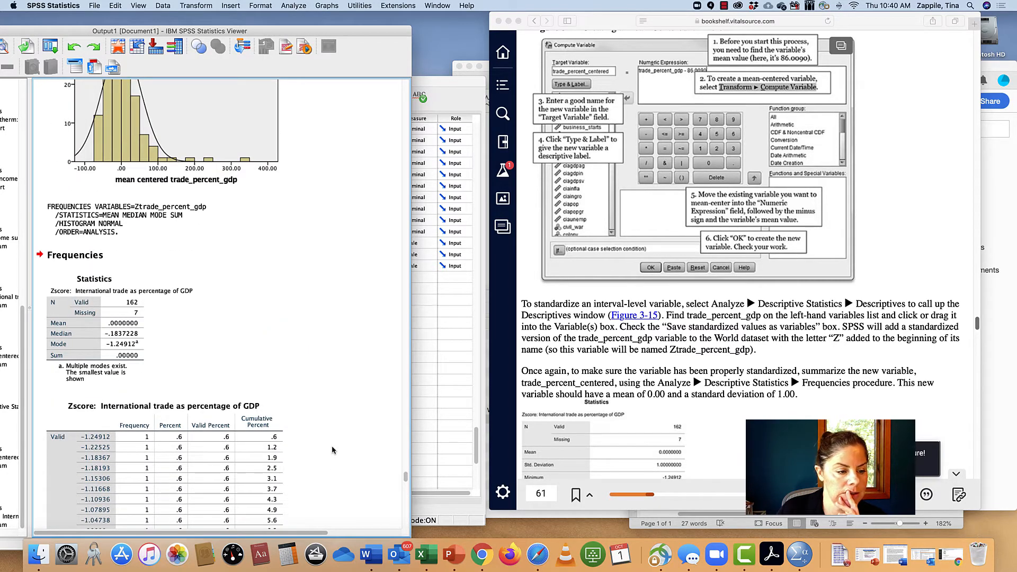
- Reopen the Frequencies procedure with Ztrade_percent_gdp still listed and review its selected statistics options
left_click(294, 5)
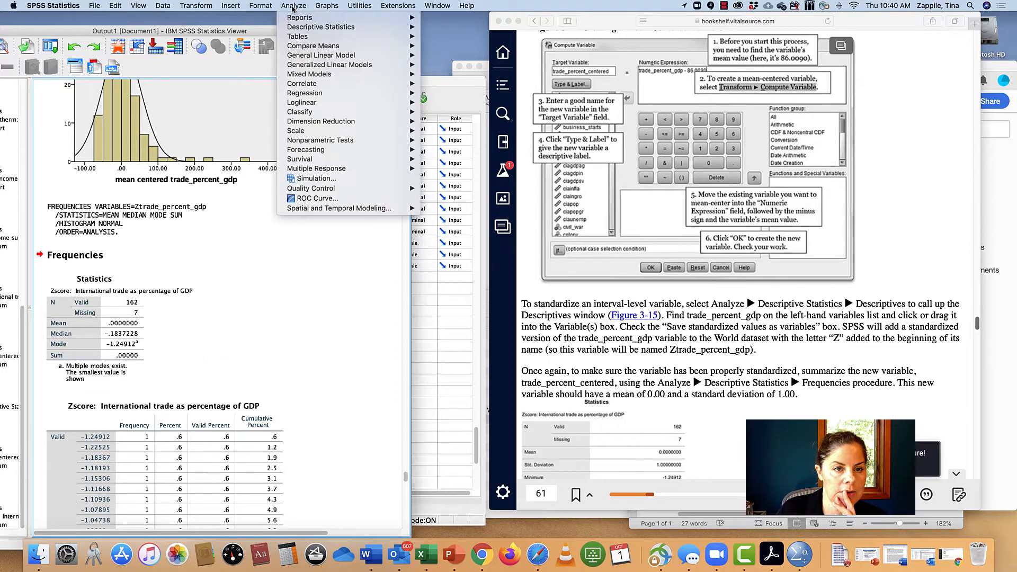
mouse_move(316, 28)
left_click(459, 27)
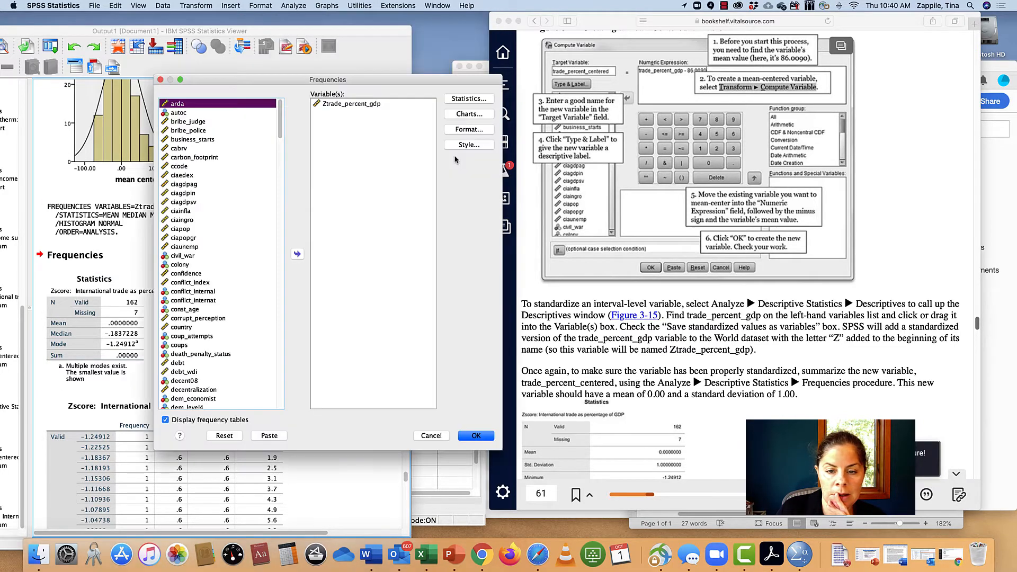
left_click(464, 99)
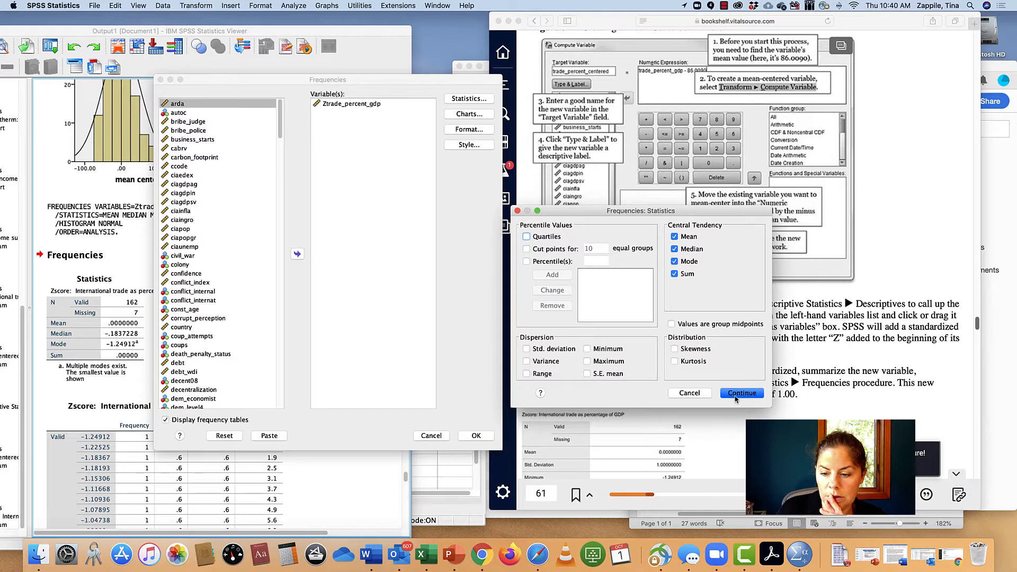
left_click(741, 394)
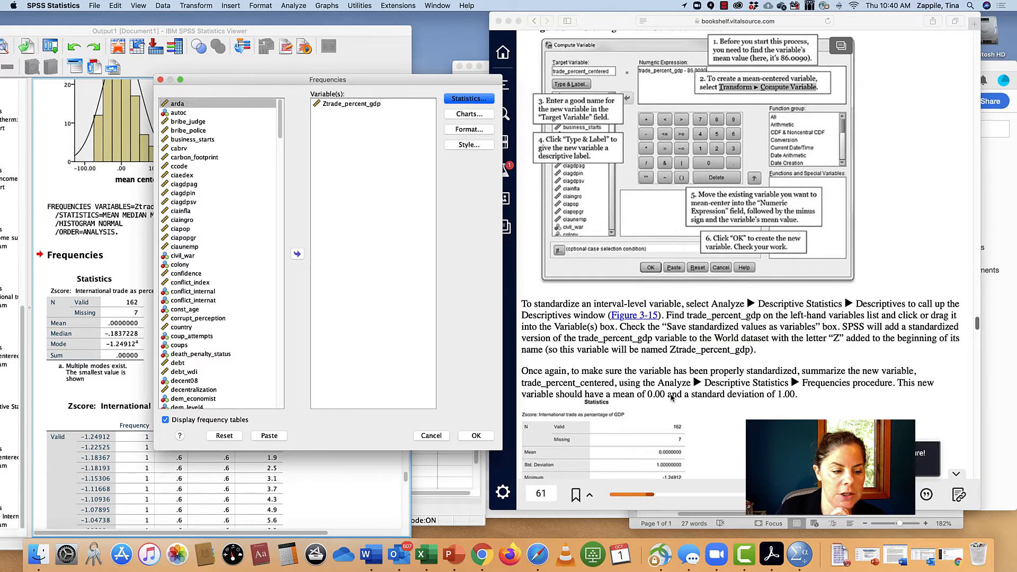
- Move the Frequencies dialog off the output and check which measures the Zscore Statistics table reports
left_click_drag(231, 82, 564, 27)
left_click(159, 335)
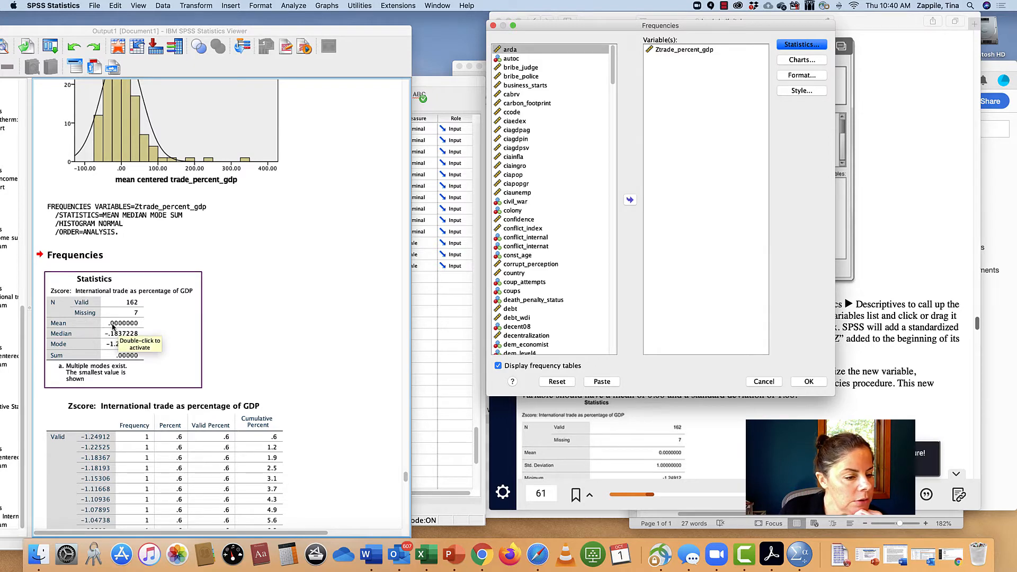
left_click(259, 359)
scroll(259, 359, "down", 3)
left_click(259, 358)
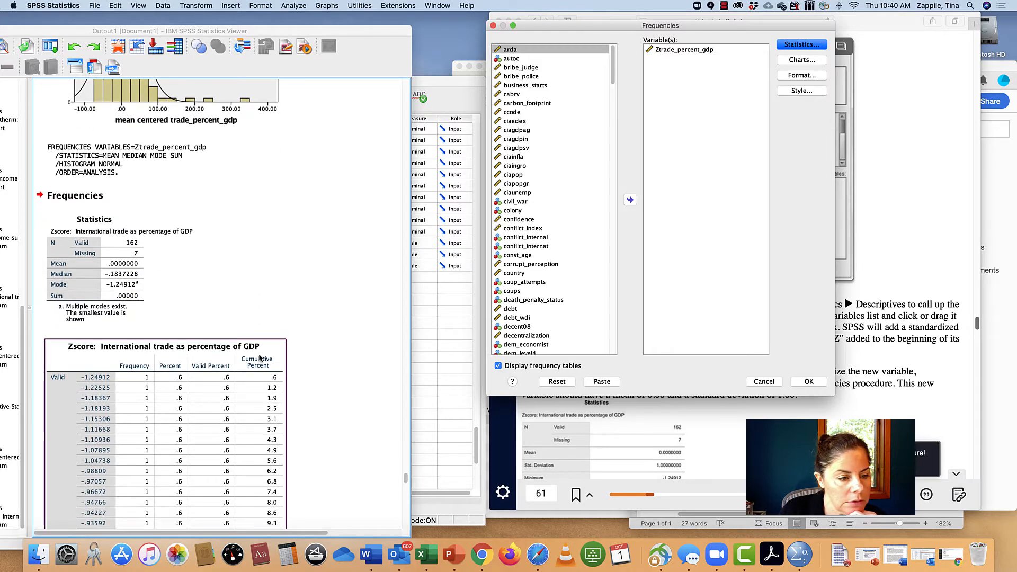
- Add Std. deviation to the Frequencies statistics for Ztrade_percent_gdp and run the procedure again
left_click(705, 49)
left_click(797, 44)
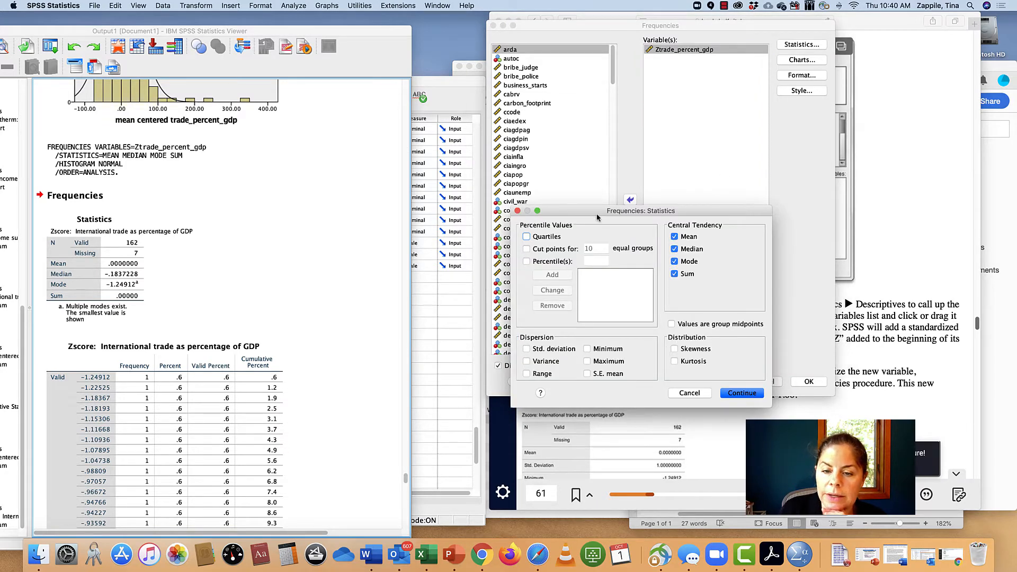
left_click_drag(587, 212, 395, 173)
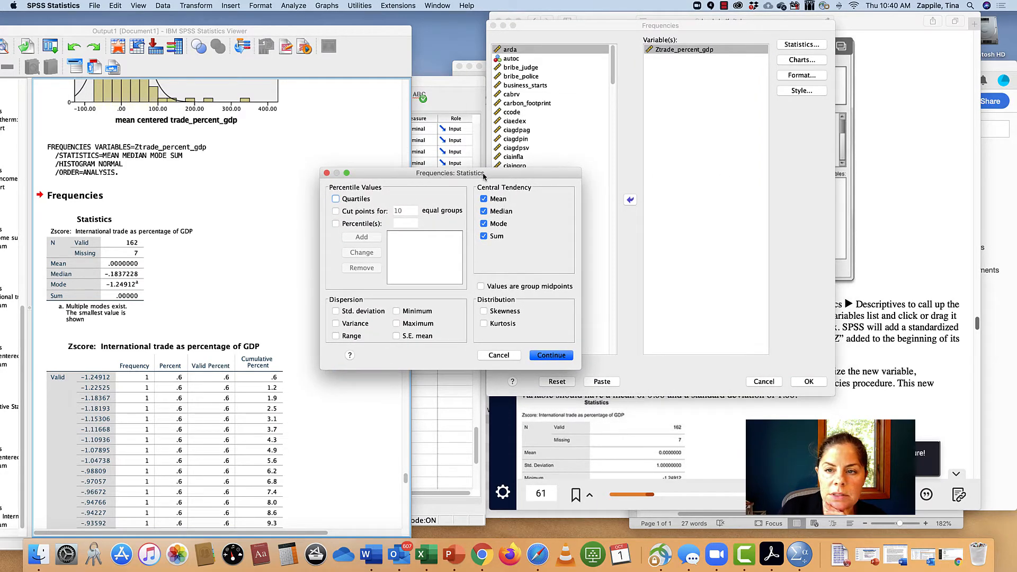
left_click(336, 311)
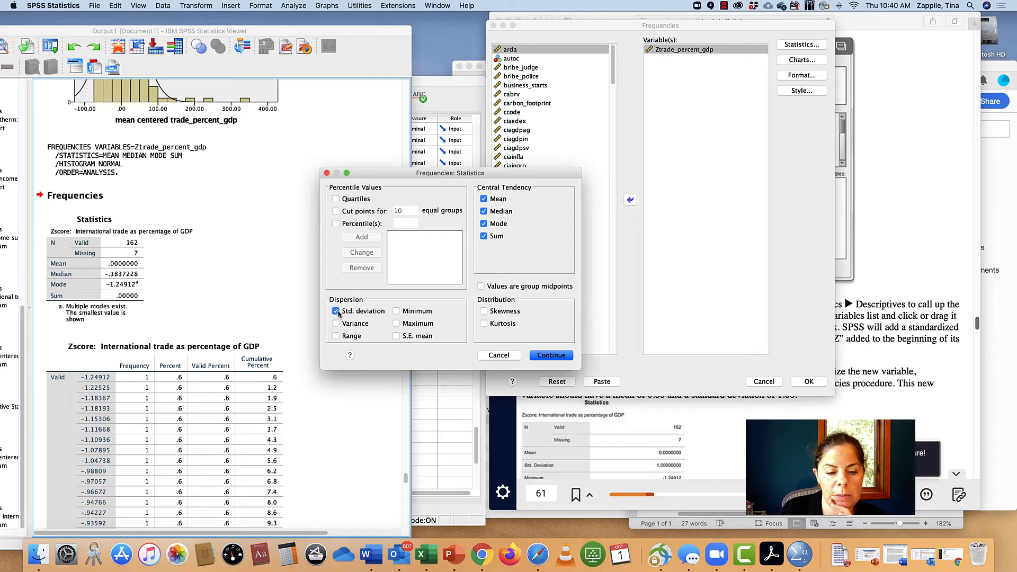
left_click(552, 355)
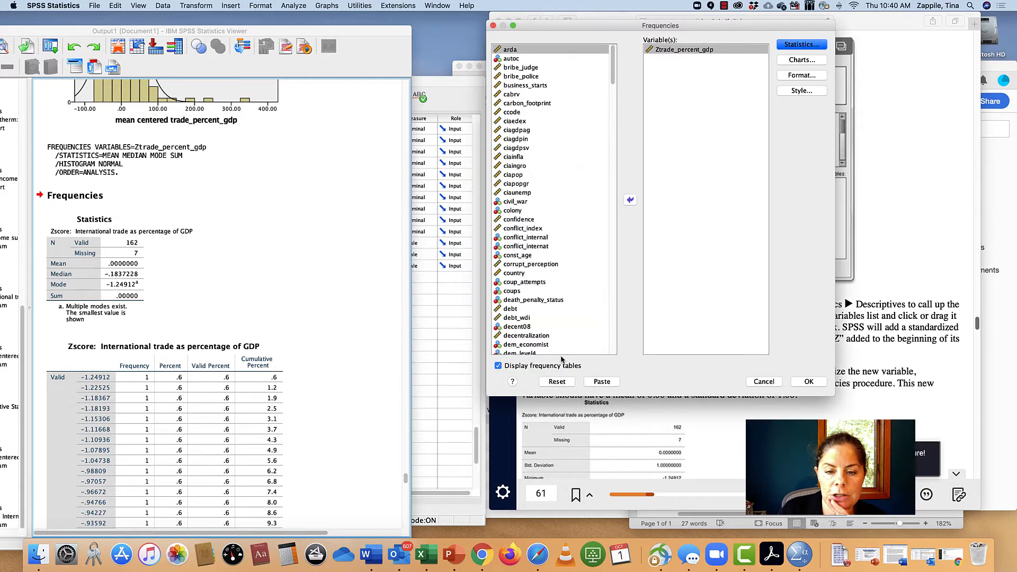
left_click(809, 381)
- Check the mean and standard deviation of Ztrade_percent_gdp in the new Statistics table and histogram
scroll(305, 379, "down", 20)
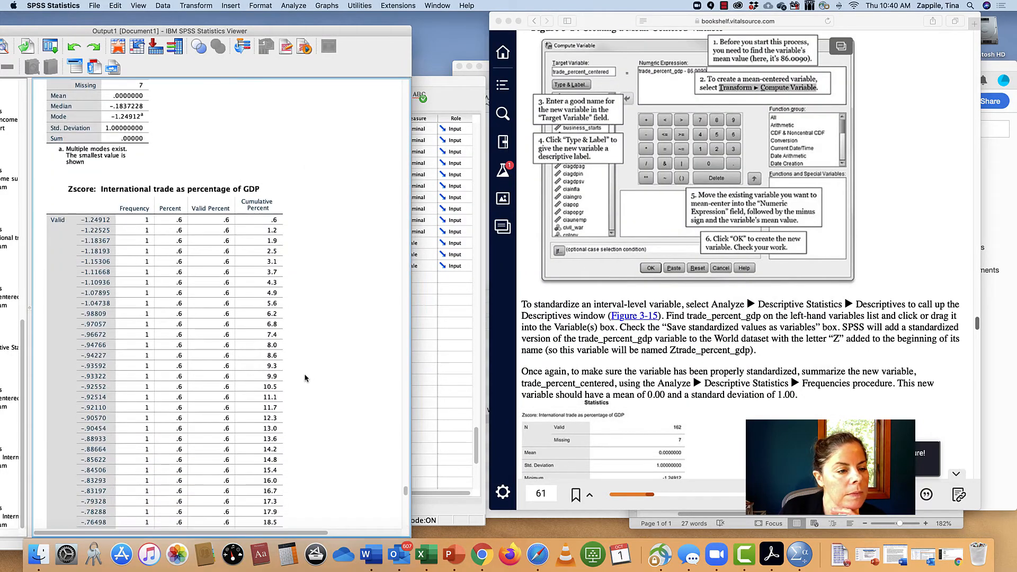
scroll(306, 379, "down", 10)
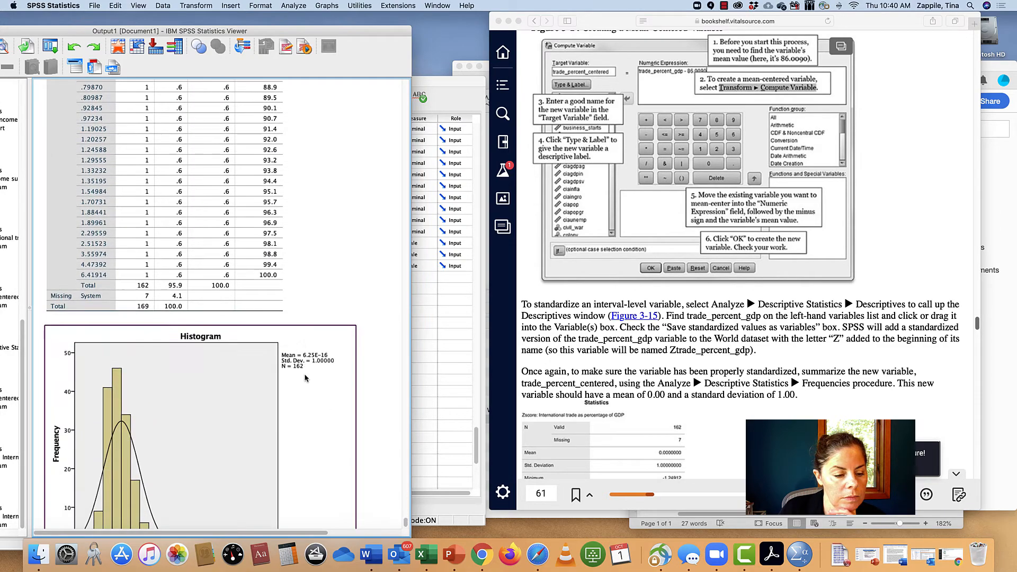
scroll(305, 378, "up", 20)
scroll(305, 378, "up", 15)
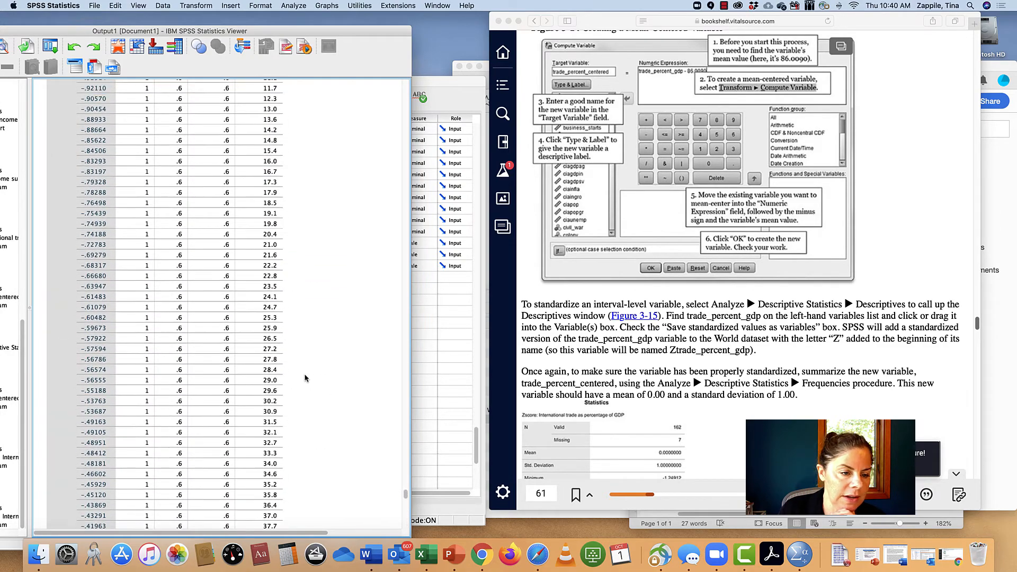
left_click(151, 324)
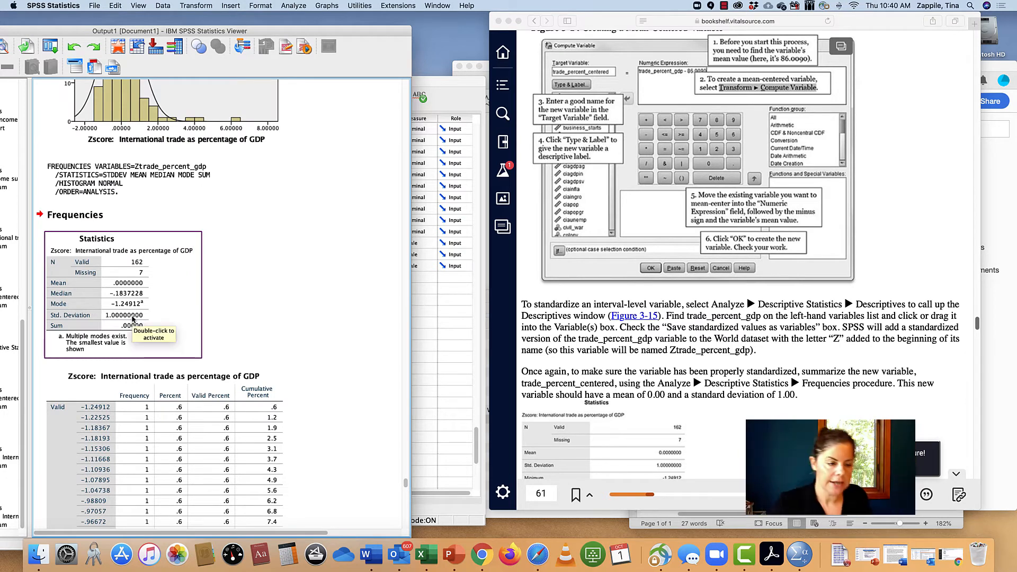
left_click(324, 369)
scroll(325, 369, "right", 1)
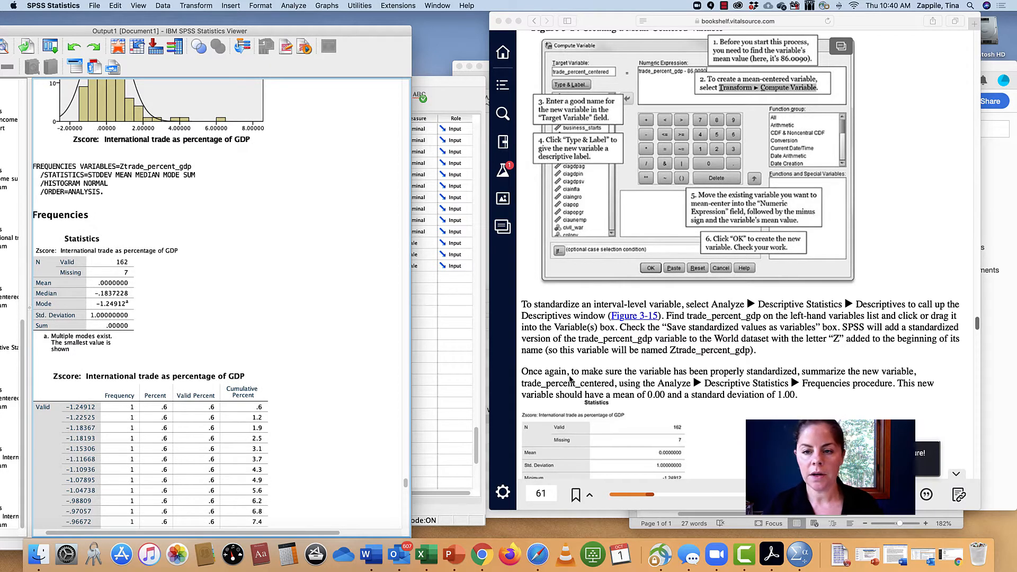
- Read the textbook's Zscore Statistics table, Figure 3-15 and the explanation of the standardized variable, up to Using Compute to Create an Additive Index
scroll(570, 379, "down", 2)
scroll(571, 379, "down", 2)
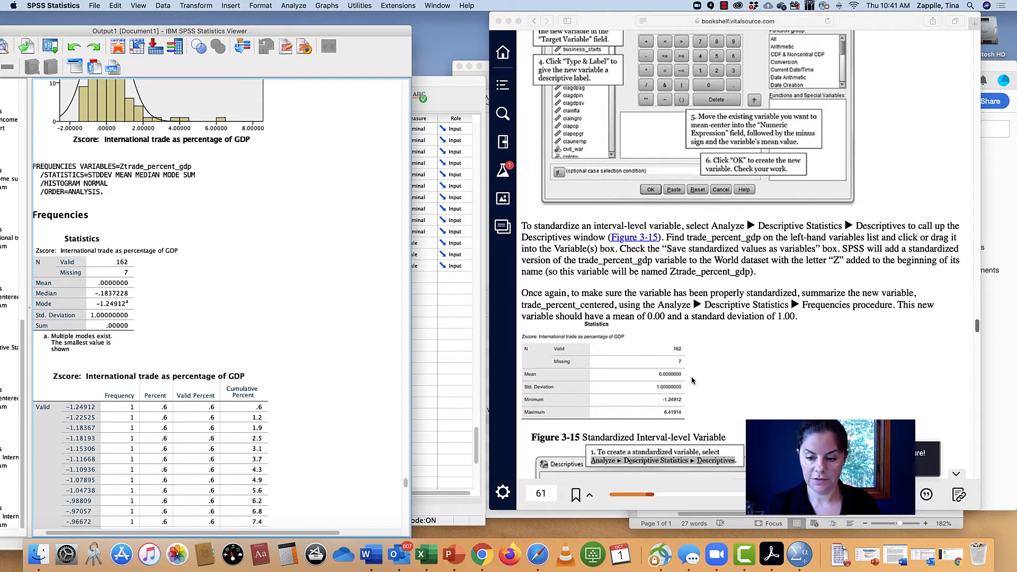
scroll(692, 380, "down", 3)
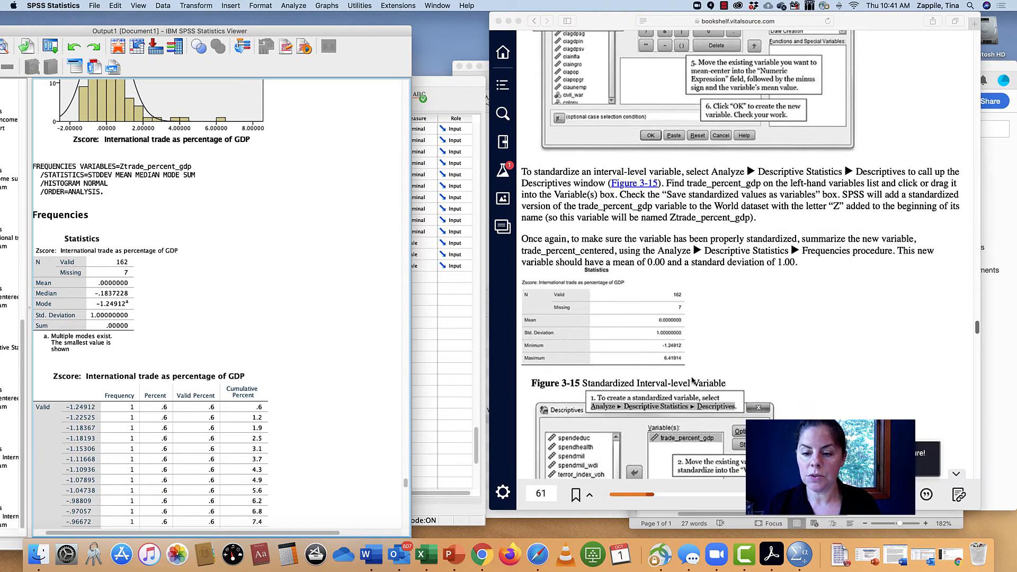
scroll(692, 380, "down", 6)
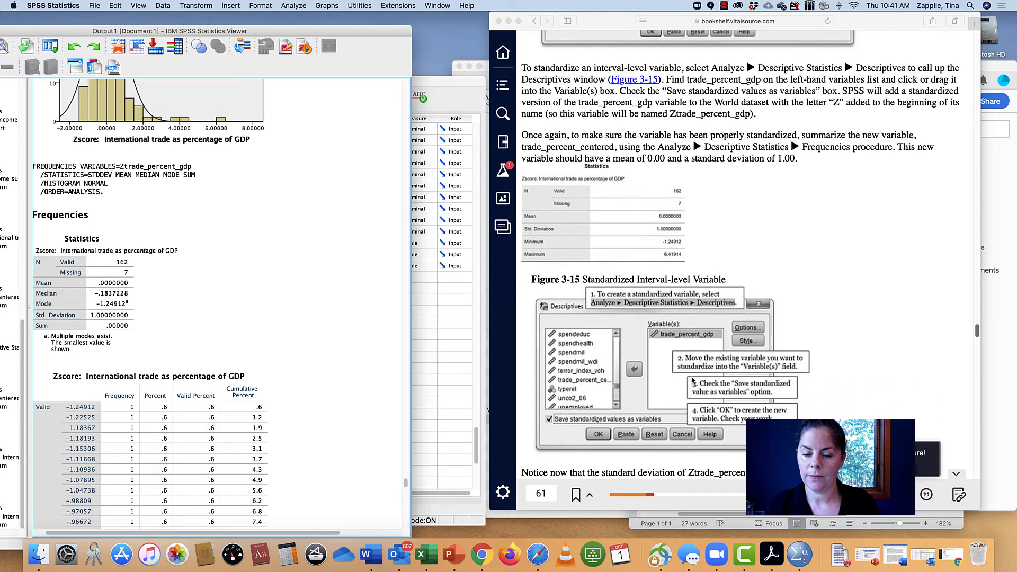
scroll(692, 381, "down", 4)
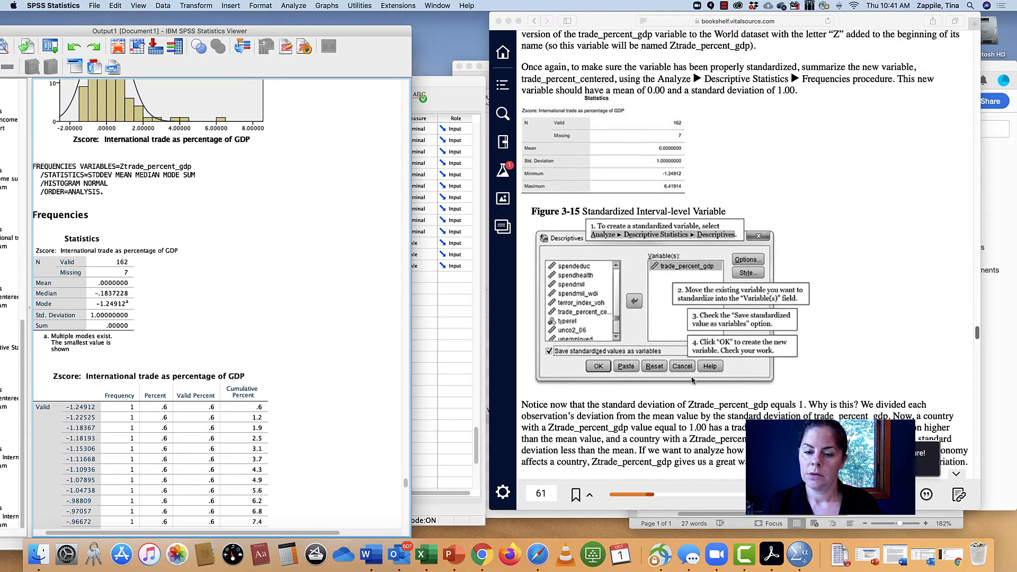
scroll(692, 381, "down", 5)
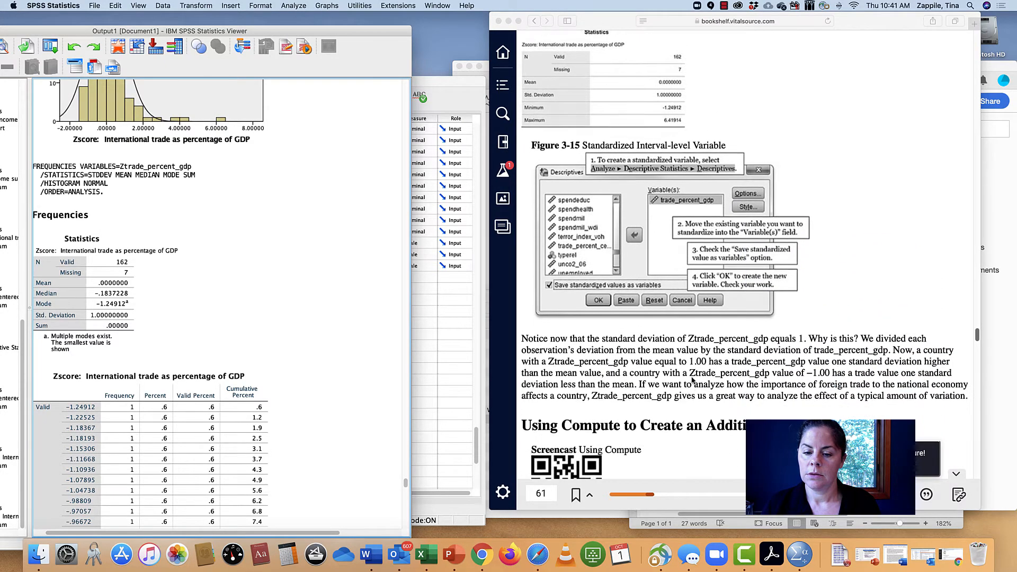
scroll(691, 380, "down", 5)
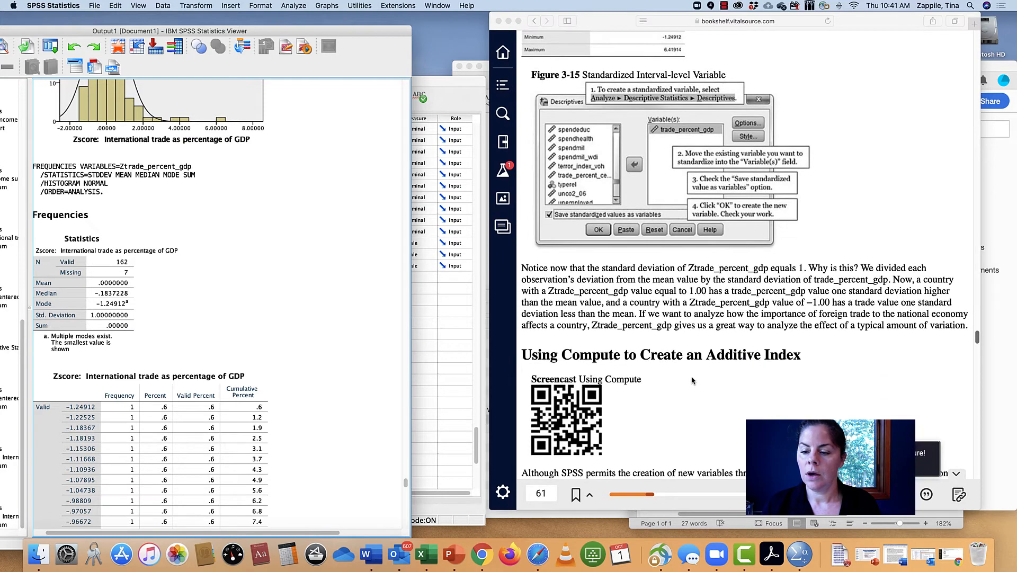
- Read how a Ztrade_percent_gdp value of 1.00 is interpreted and look through the Zscore frequency table and histogram
scroll(692, 380, "down", 1)
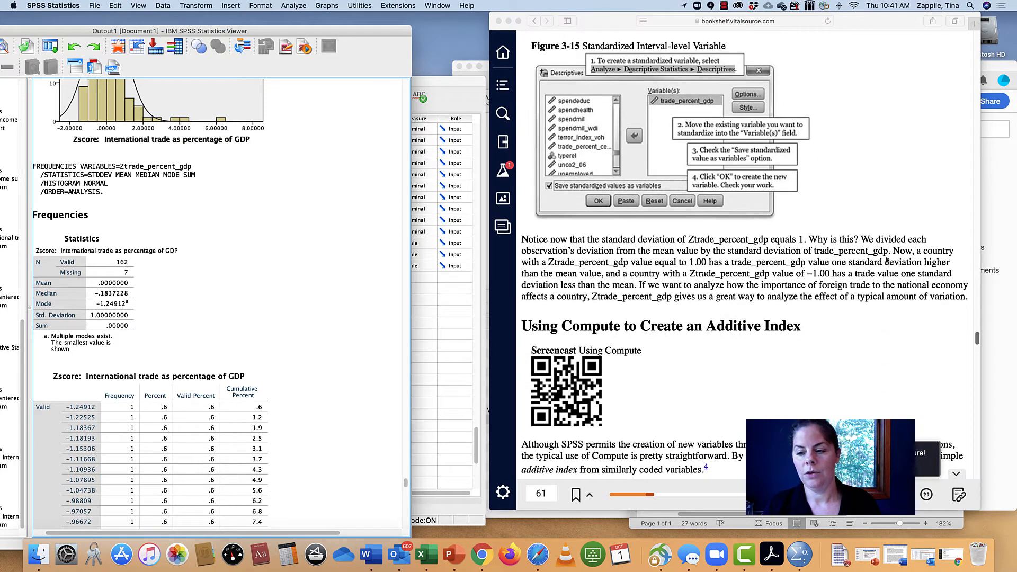
scroll(702, 287, "down", 3)
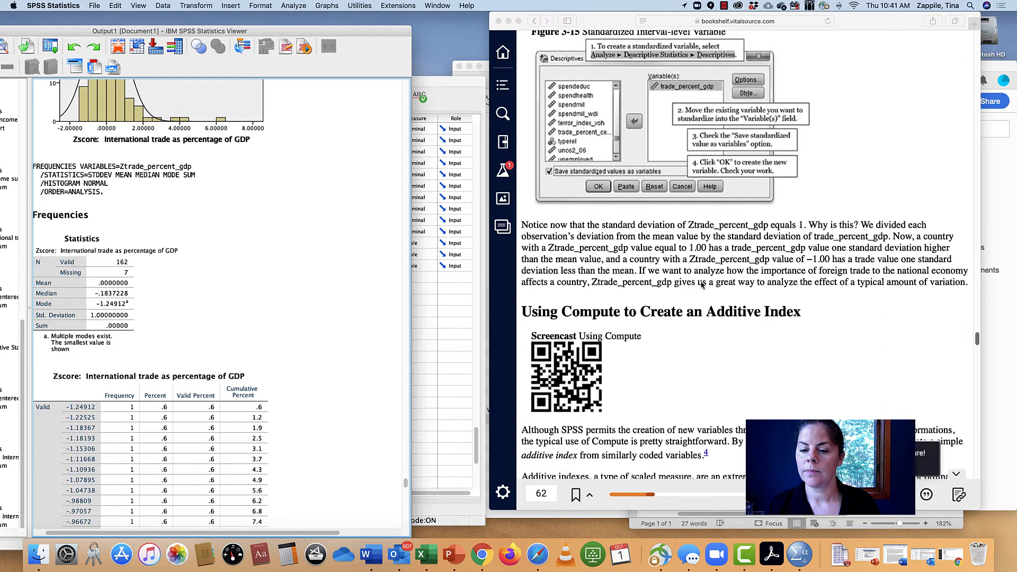
left_click(899, 222)
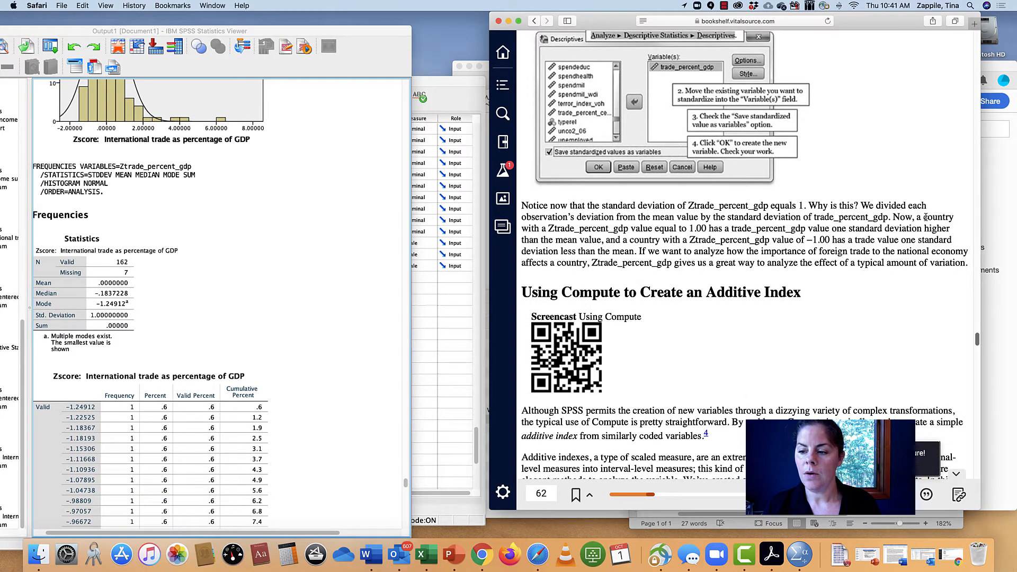
left_click_drag(894, 217, 603, 240)
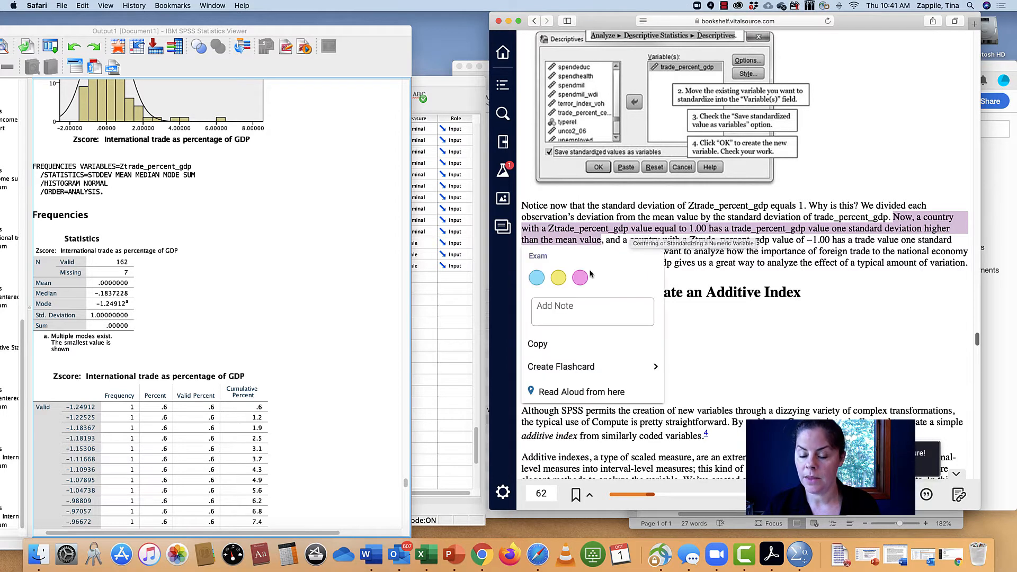
left_click(778, 260)
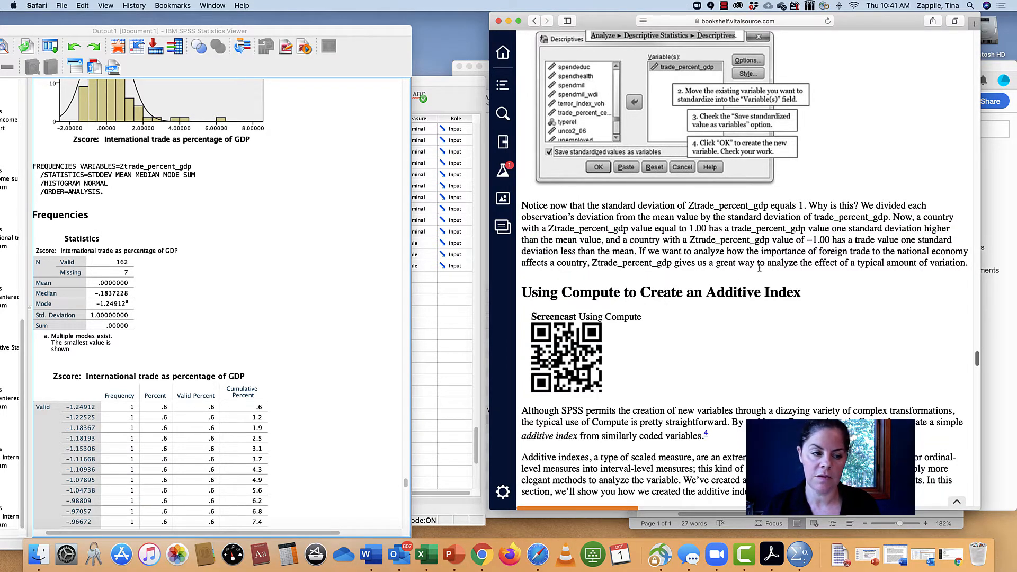
scroll(314, 240, "down", 20)
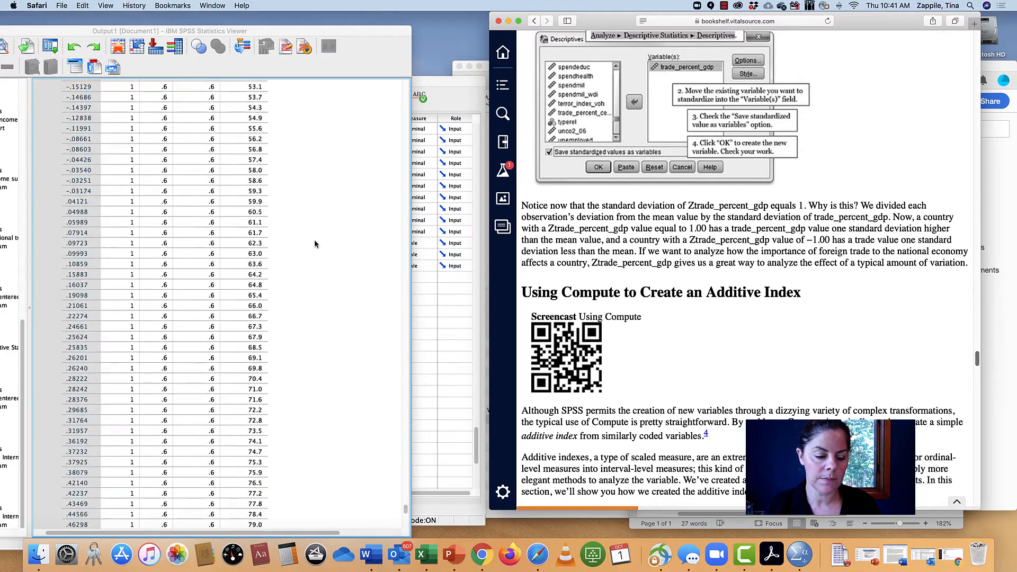
scroll(313, 239, "down", 10)
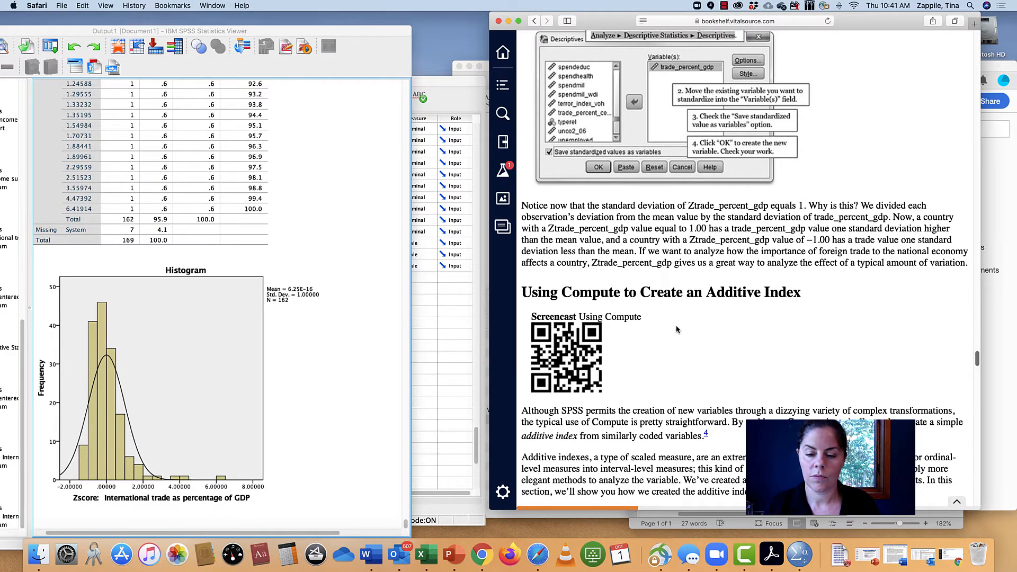
- Read the textbook's introduction to additive indexes and its seven GSS variables on support for abortion access
scroll(677, 329, "down", 6)
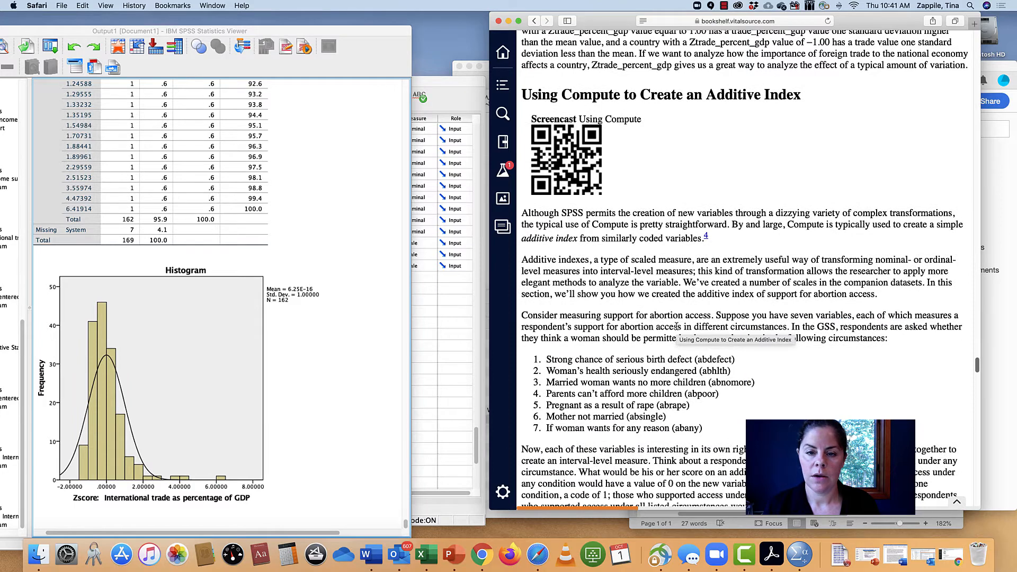
scroll(676, 326, "down", 1)
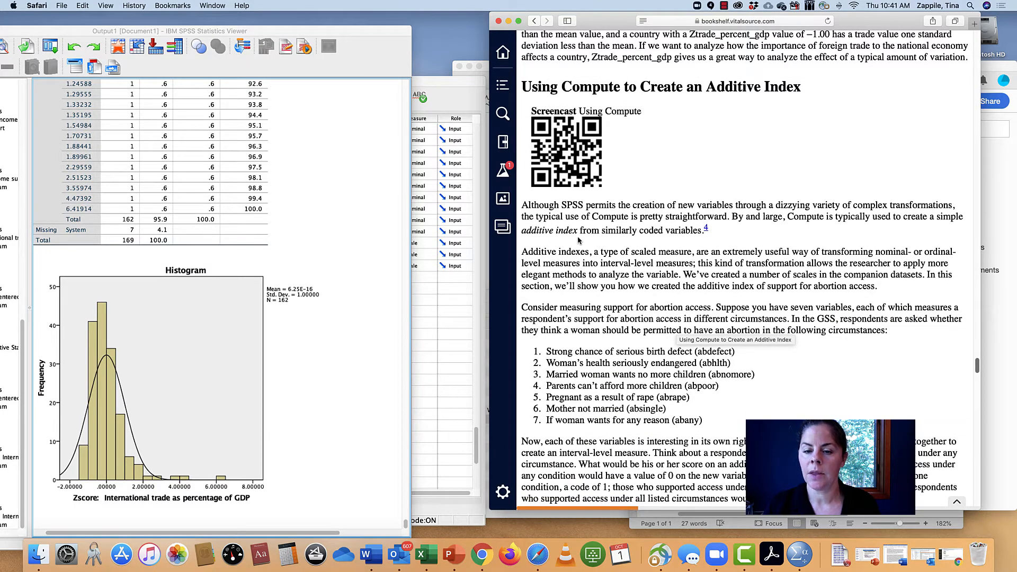
scroll(579, 240, "down", 1)
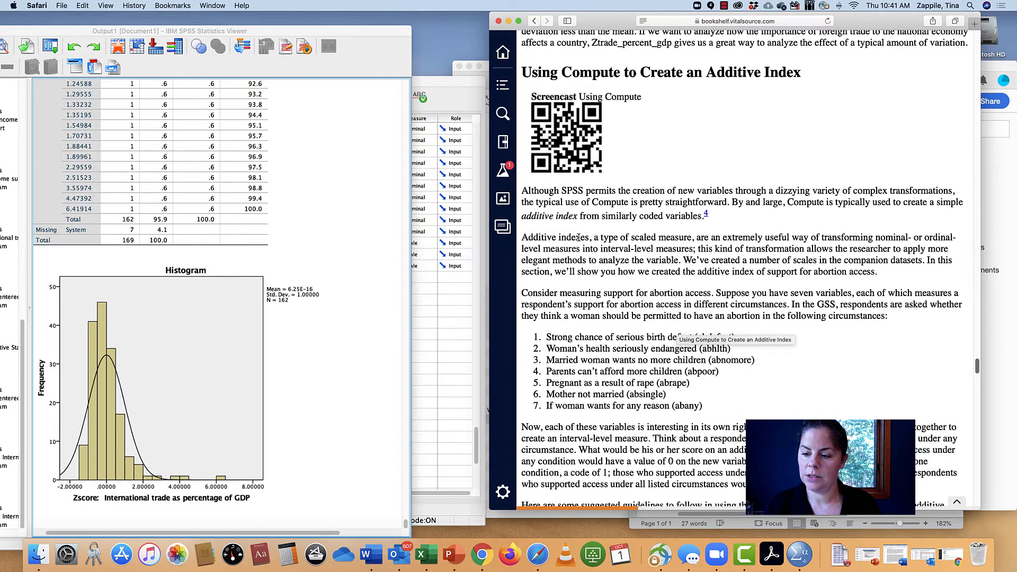
scroll(578, 237, "down", 3)
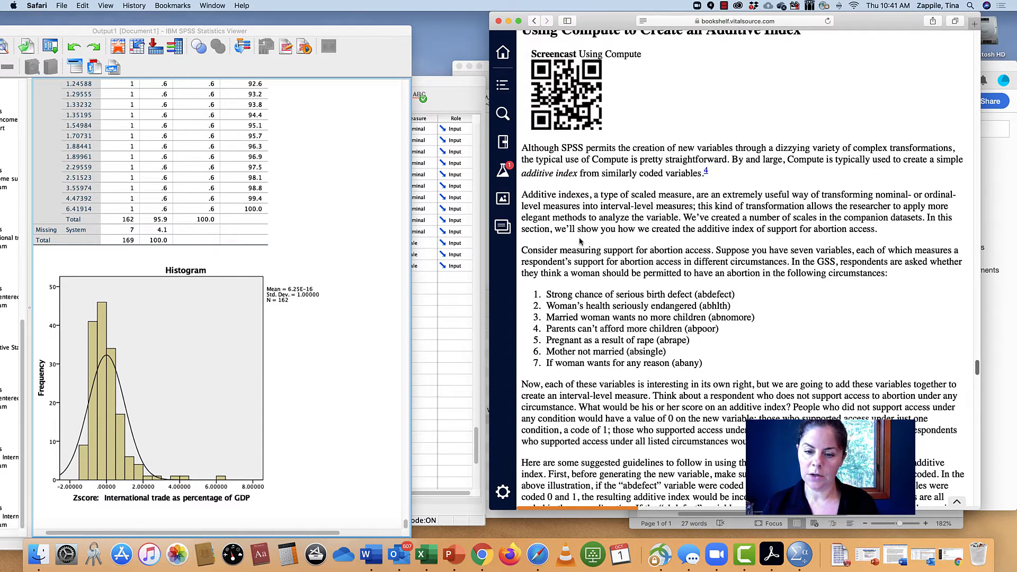
scroll(608, 251, "up", 1)
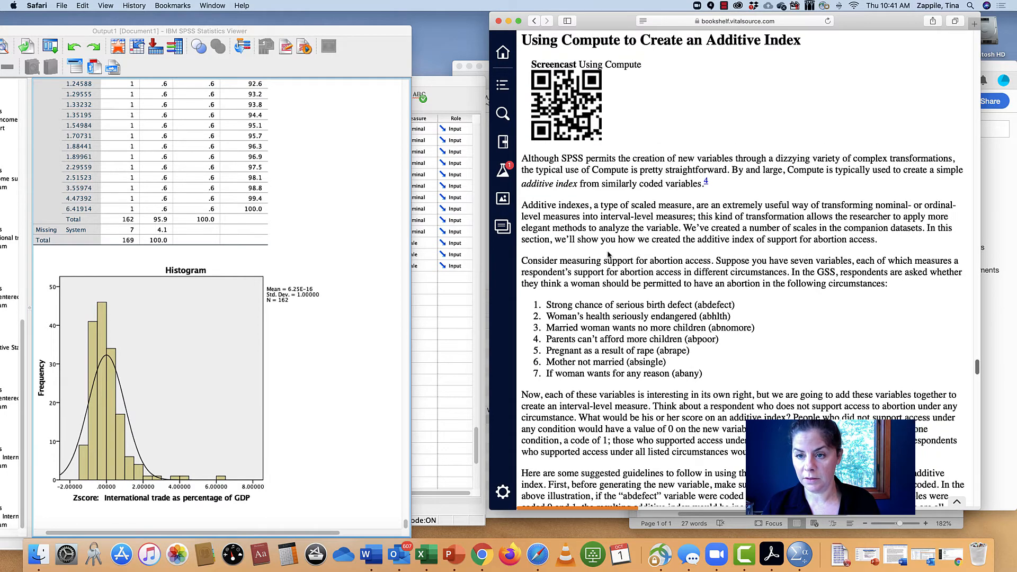
scroll(608, 251, "down", 3)
scroll(608, 252, "down", 1)
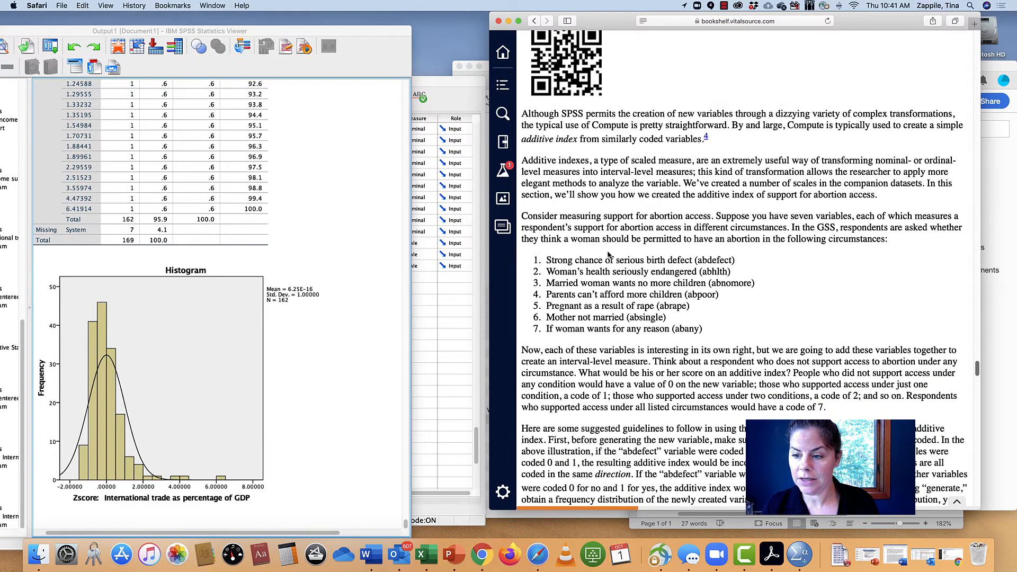
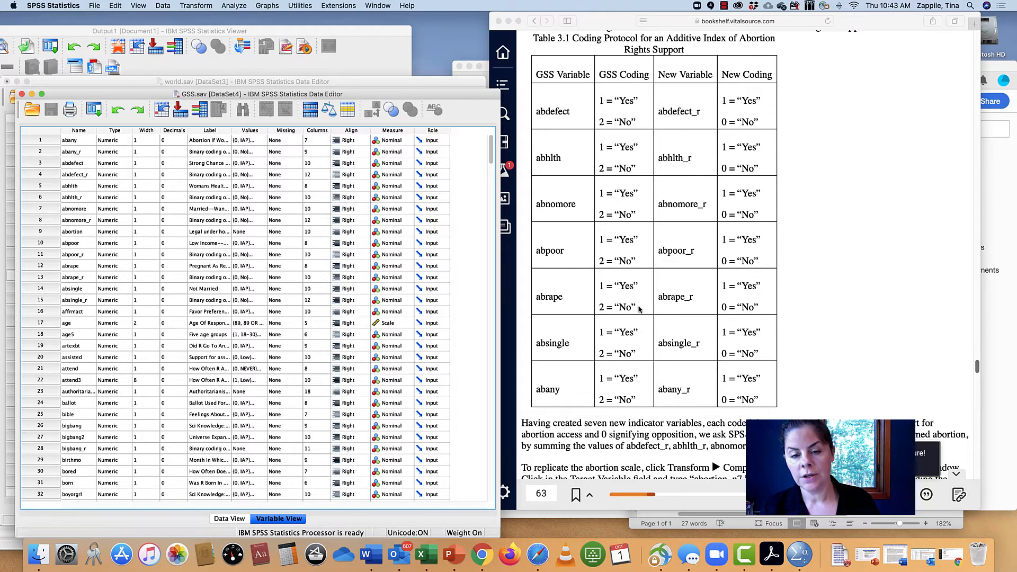
- Open Recode into Different Variables for GSS.sav and place the dialog clear of the textbook's Table 3.1
left_click(327, 206)
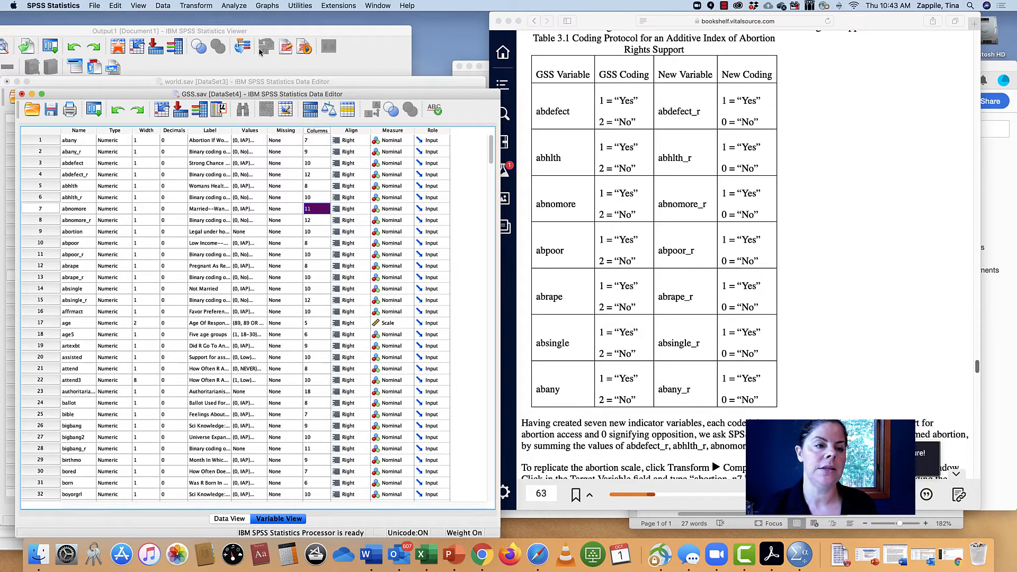
left_click(196, 6)
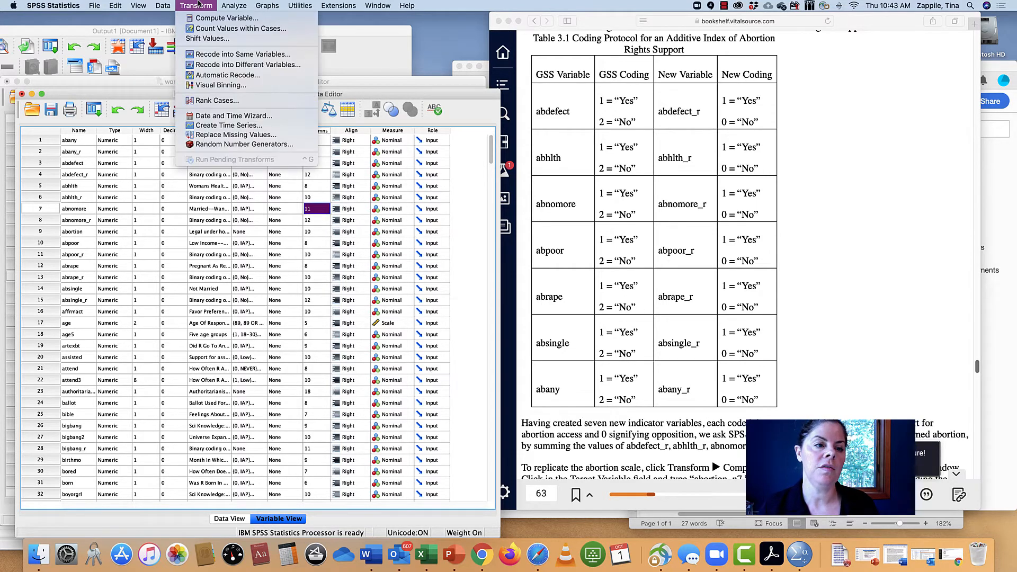
left_click(229, 65)
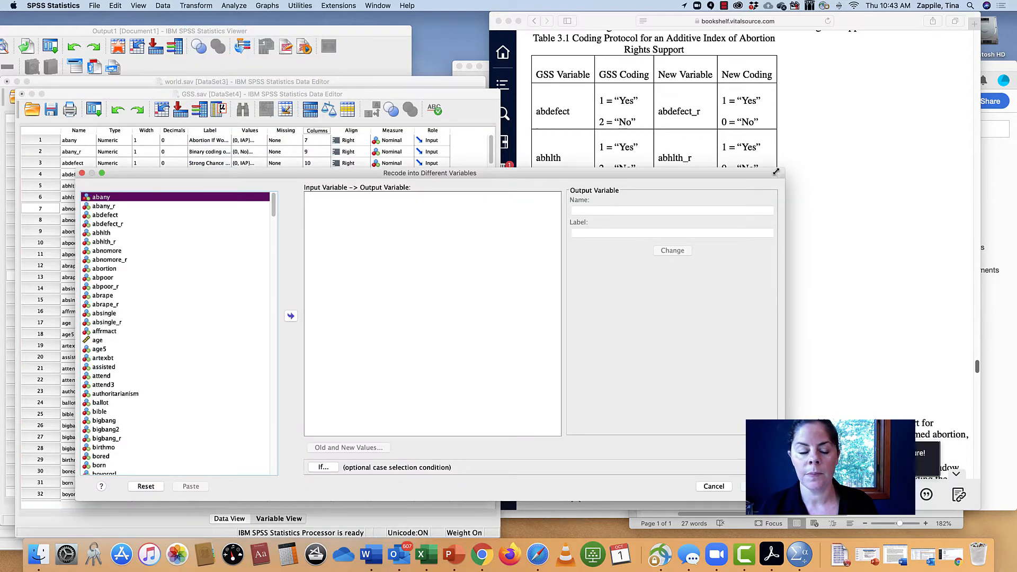
left_click_drag(776, 172, 522, 122)
left_click_drag(197, 122, 179, 115)
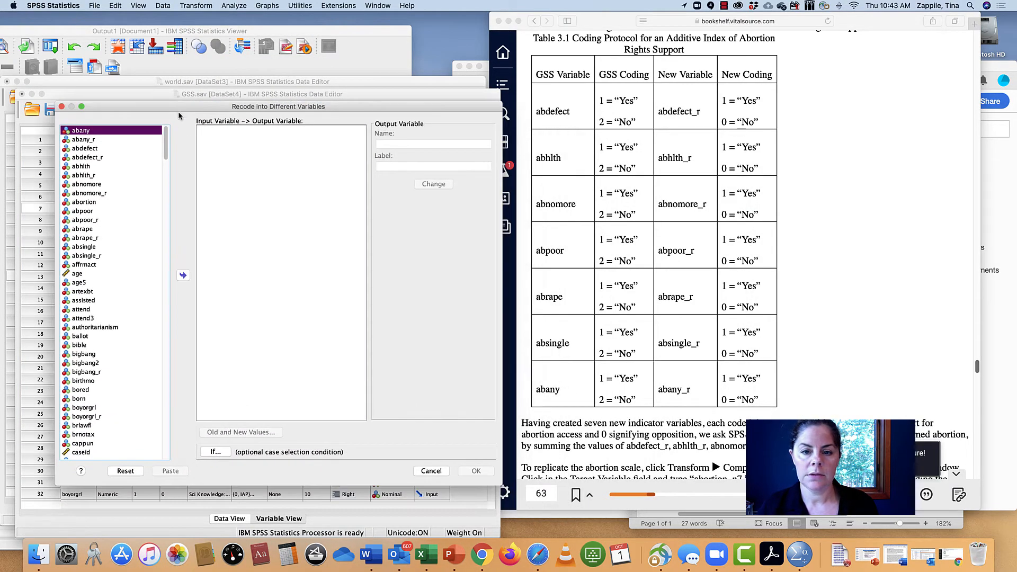
- Compare abdefect with its recoded version abdefect_r in the variable list and read the instructions below Table 3.1 on the abortion scale
left_click(90, 149)
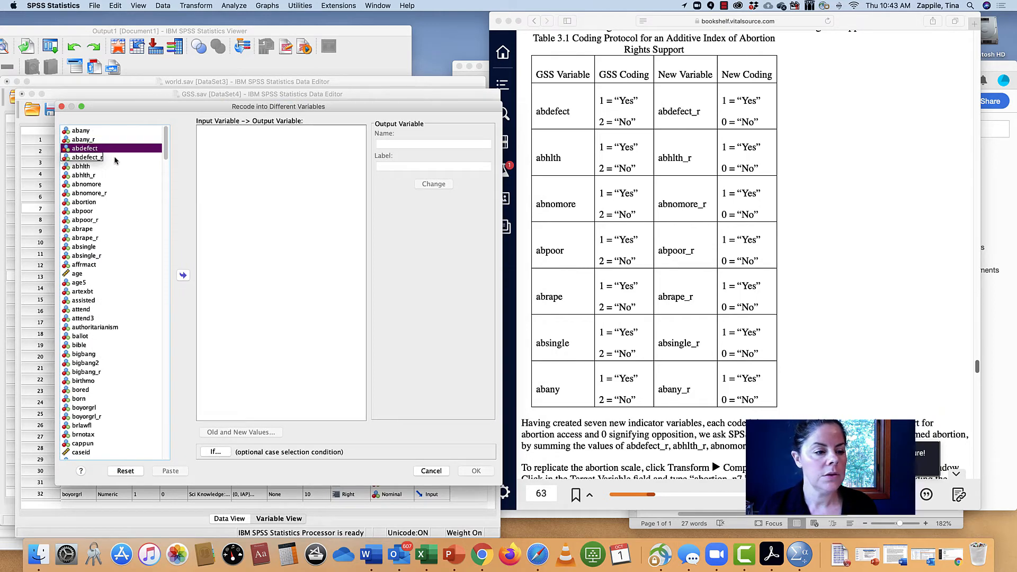
left_click(114, 158)
left_click(107, 150)
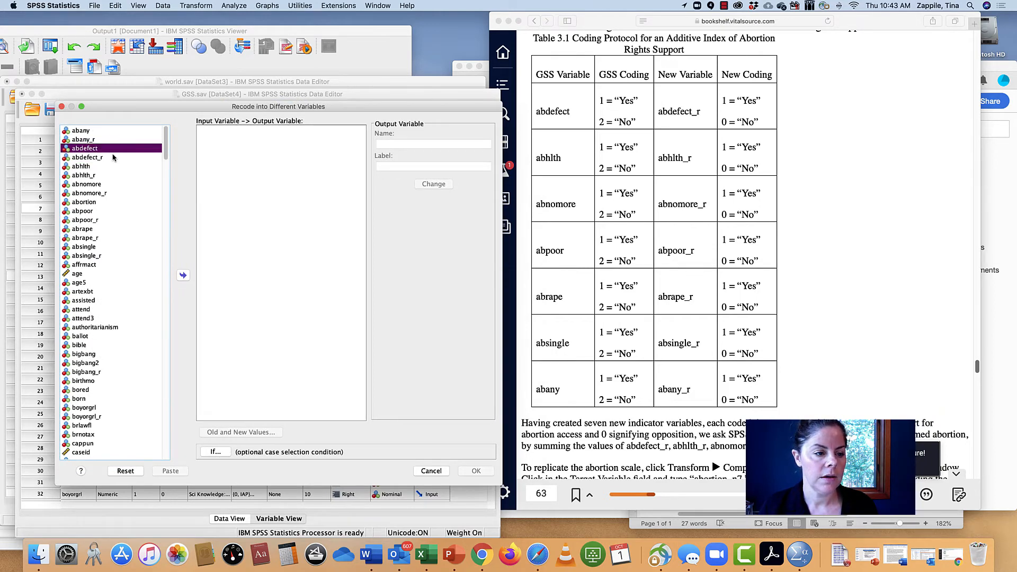
left_click(112, 158)
left_click(111, 150)
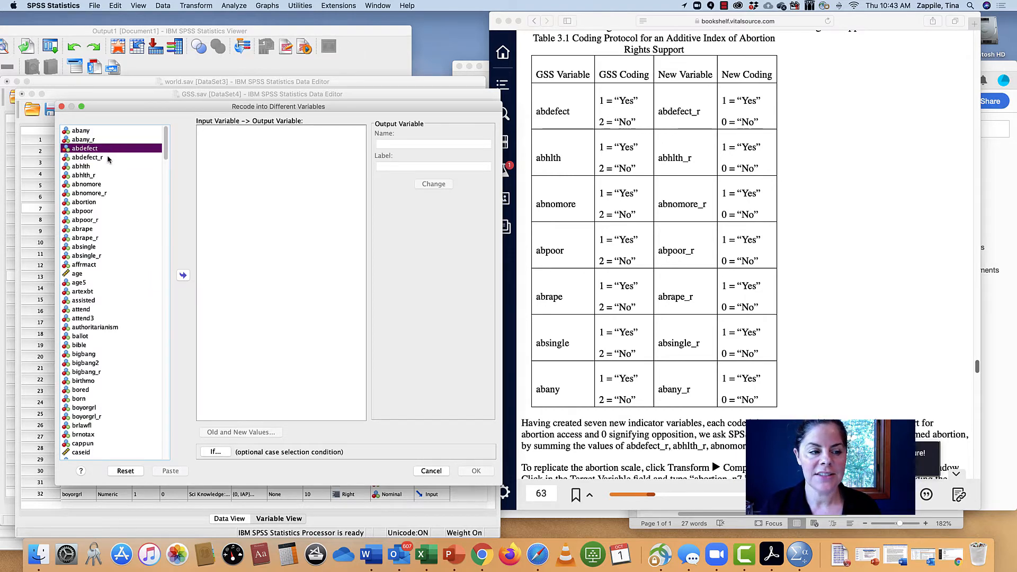
left_click(107, 158)
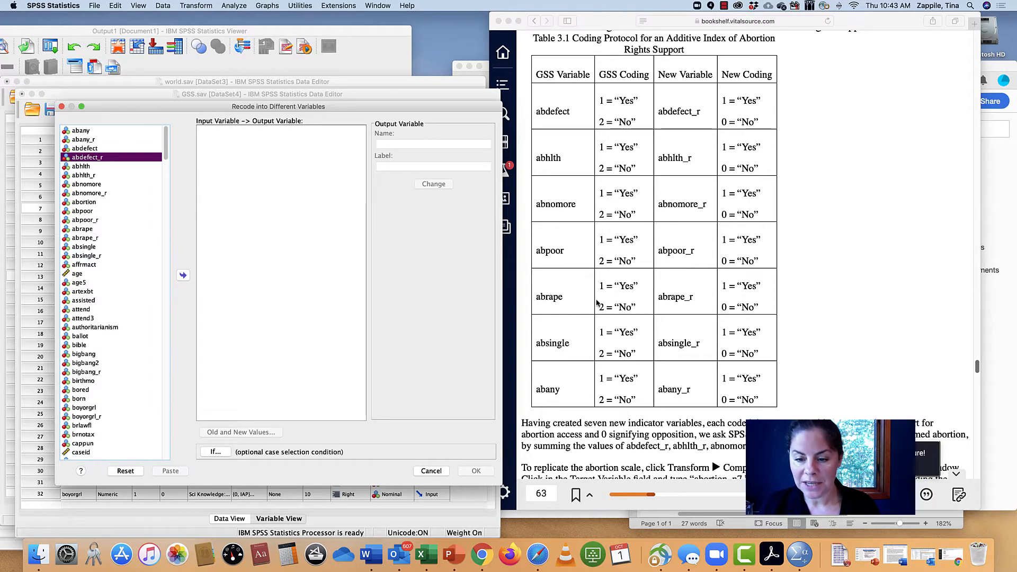
scroll(597, 303, "up", 1)
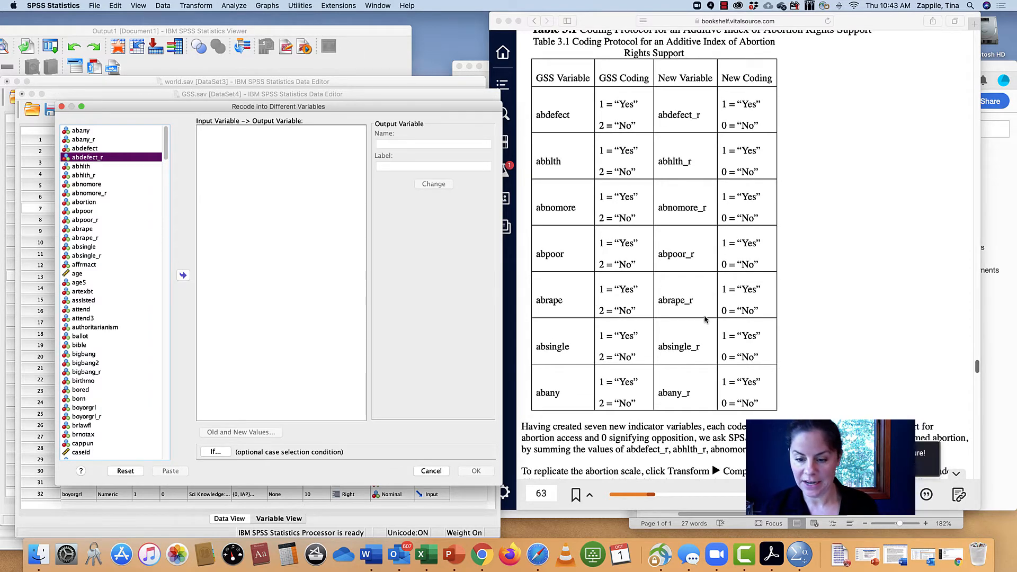
scroll(704, 320, "down", 5)
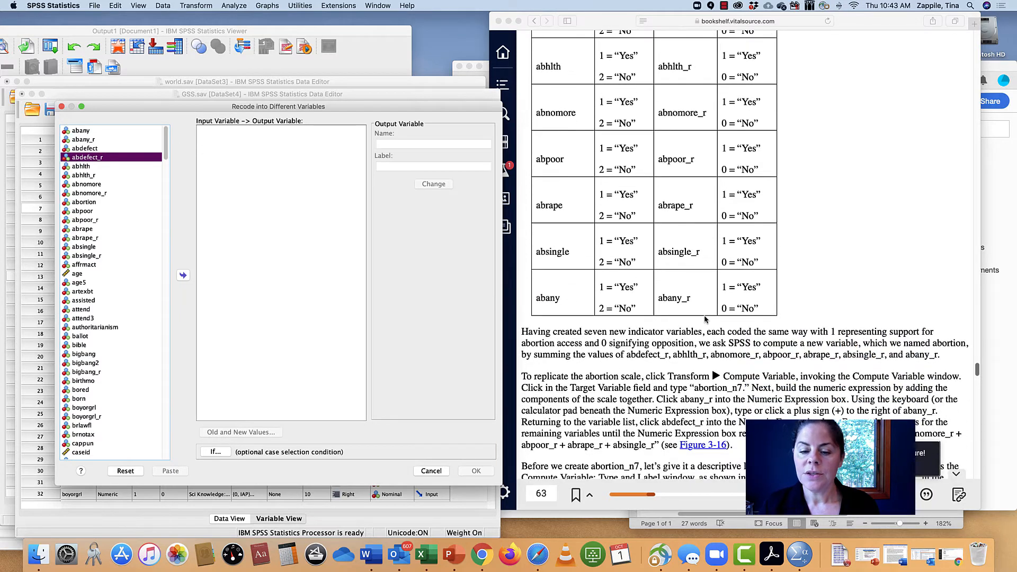
- Open Frequencies for GSS.sav with abdefect_r selected in the variable list, and move the dialog clear of Table 3.1
left_click(241, 6)
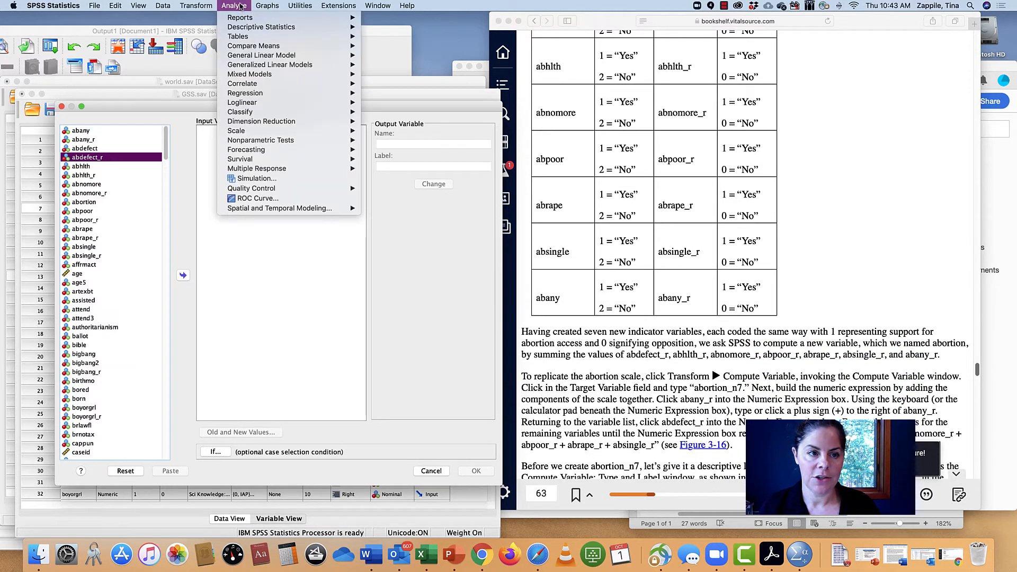
mouse_move(355, 29)
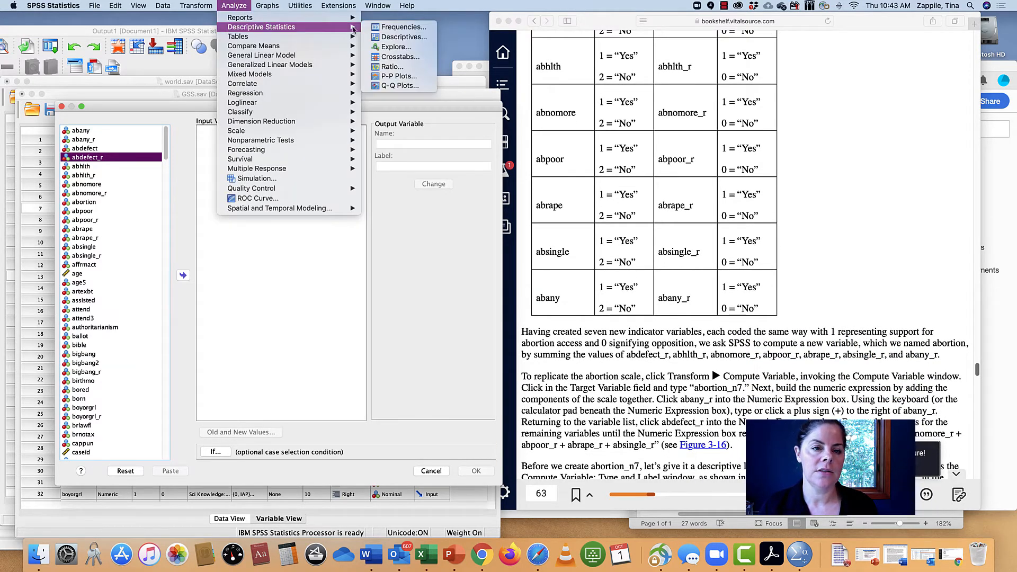
left_click(393, 28)
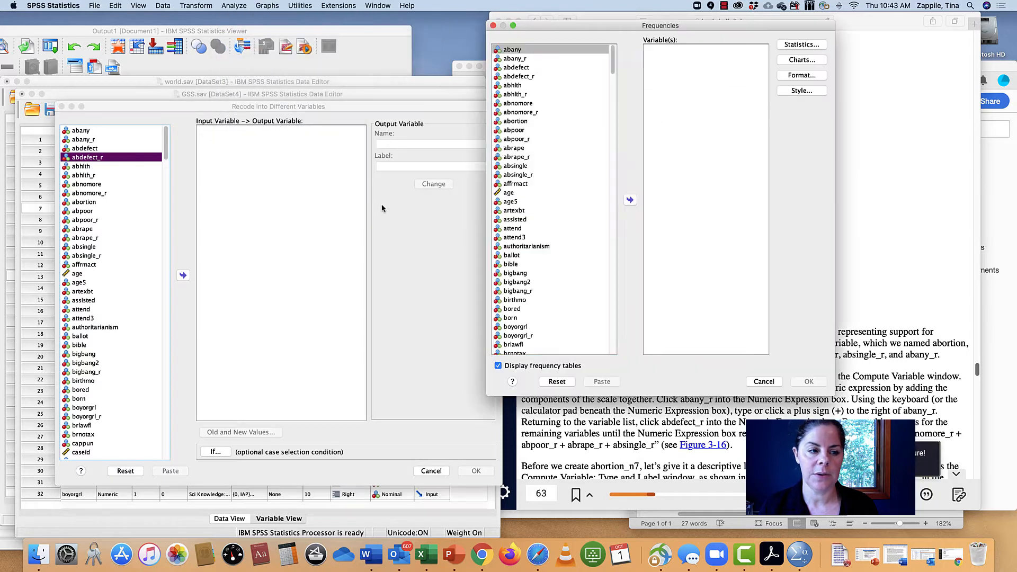
left_click(536, 60)
scroll(538, 69, "down", 1)
left_click(538, 68)
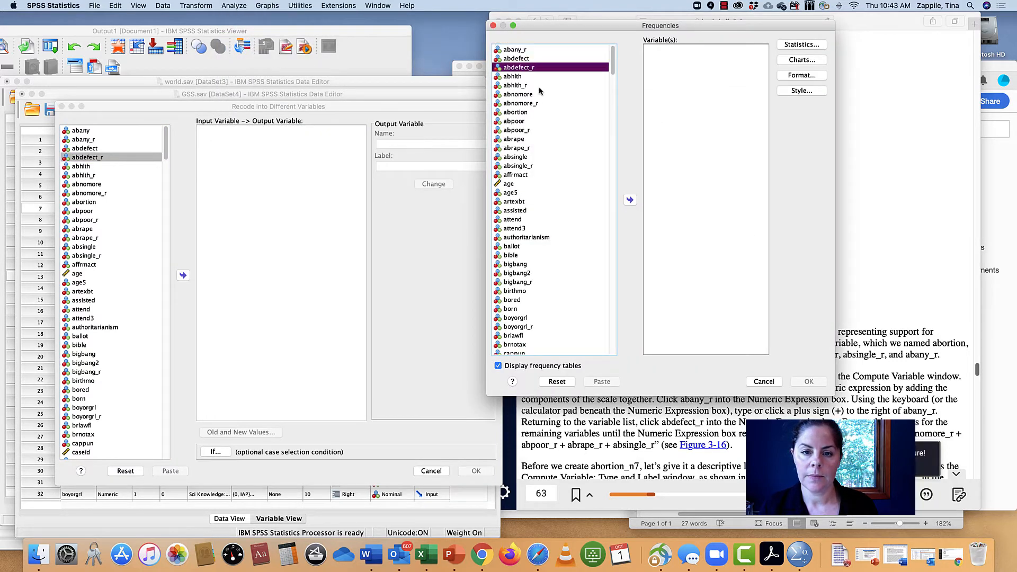
left_click_drag(562, 29, 237, 85)
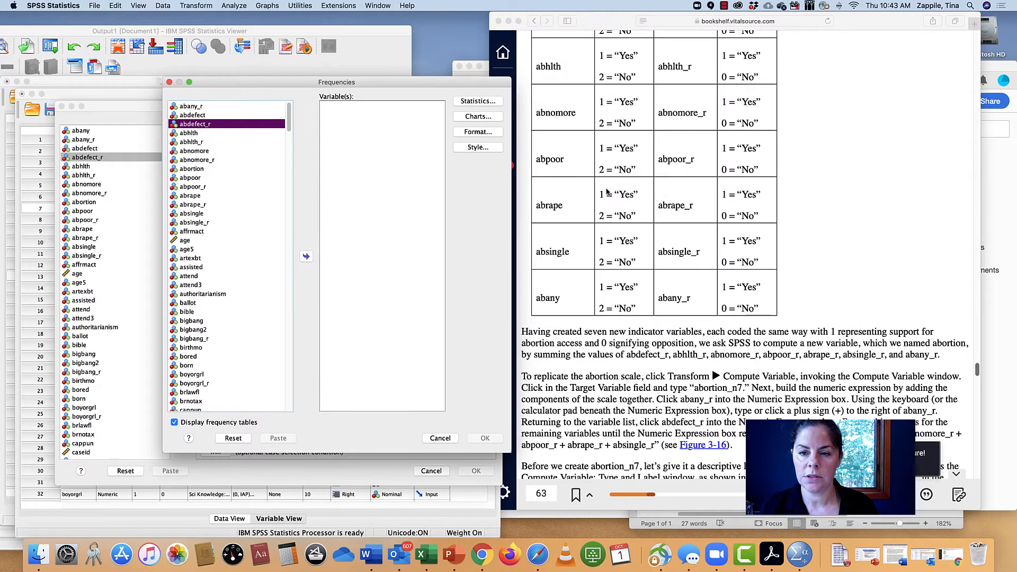
- Add abany_r, abdefect_r, abhlth_r, abnomore_r, abpoor_r, abrape_r and absingle_r to the variables analysed by Frequencies
scroll(675, 212, "up", 5)
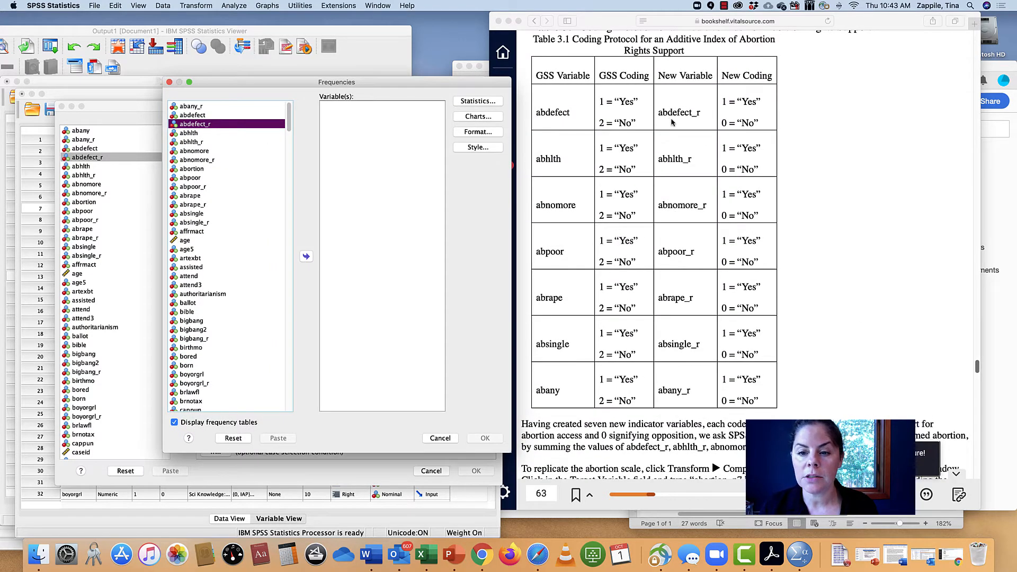
left_click(212, 141, "super")
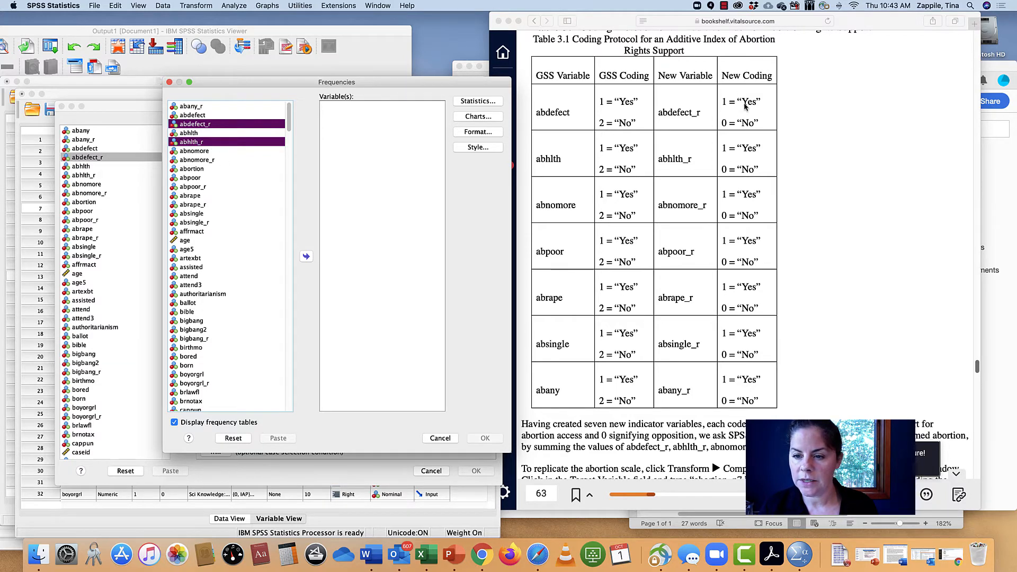
left_click(211, 160, "super")
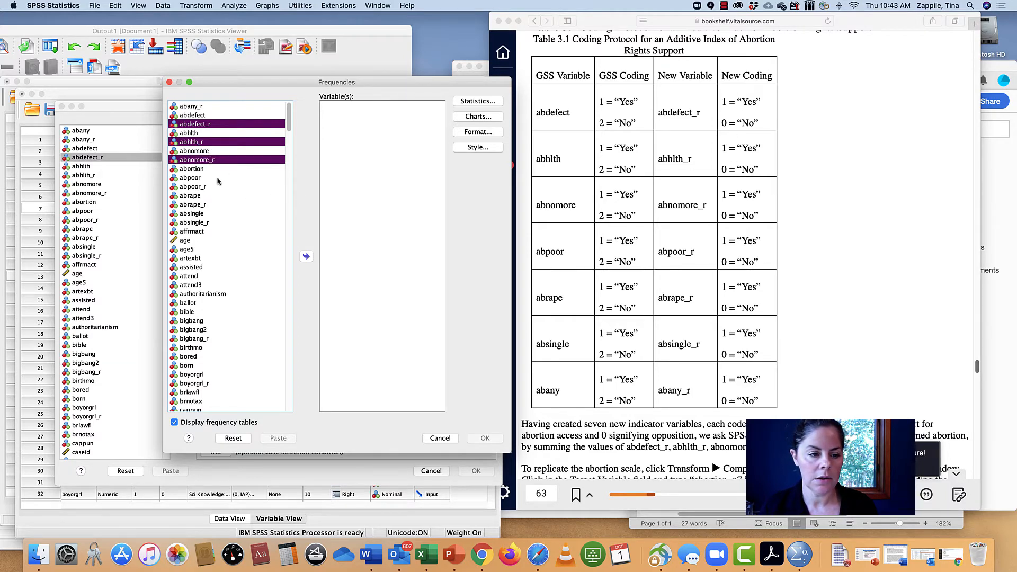
left_click(209, 187, "super")
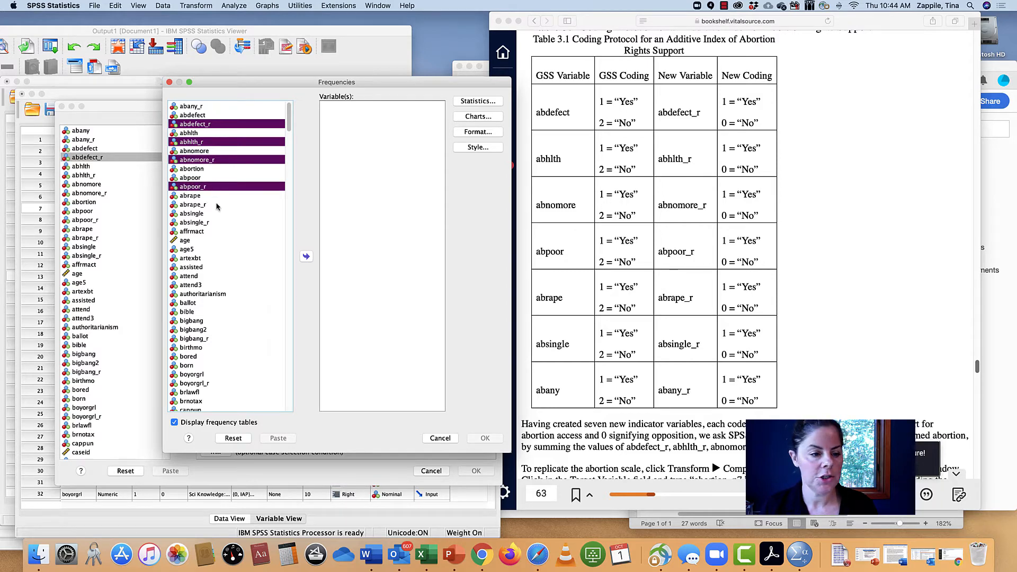
left_click(217, 205, "super")
left_click(209, 223, "super")
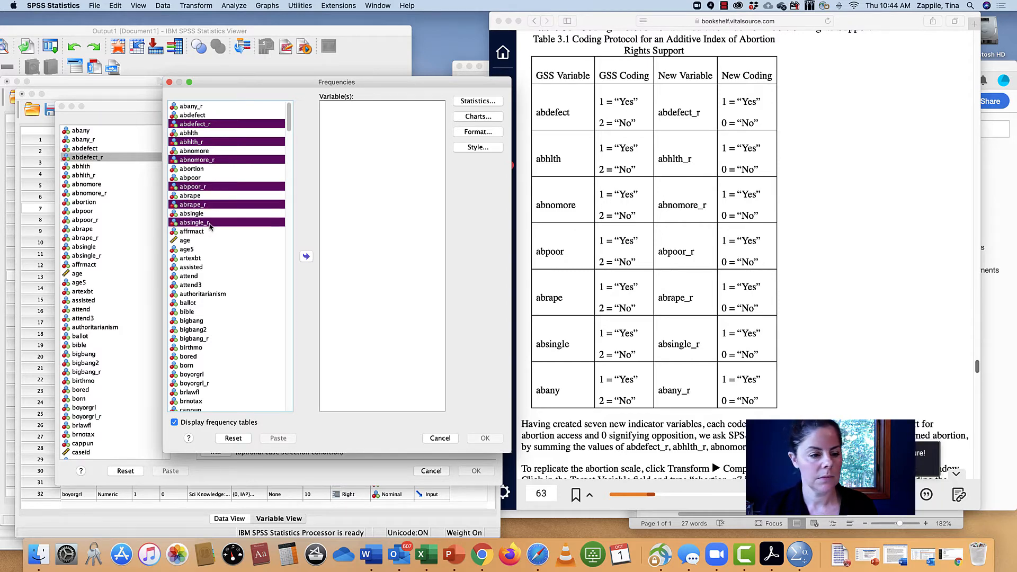
left_click(242, 260, "super")
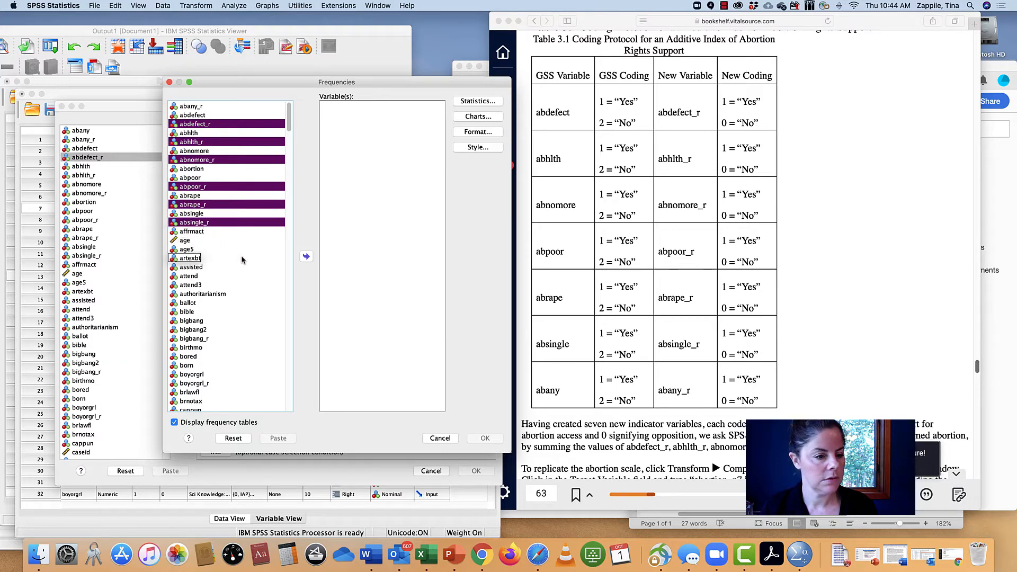
left_click(208, 107, "super")
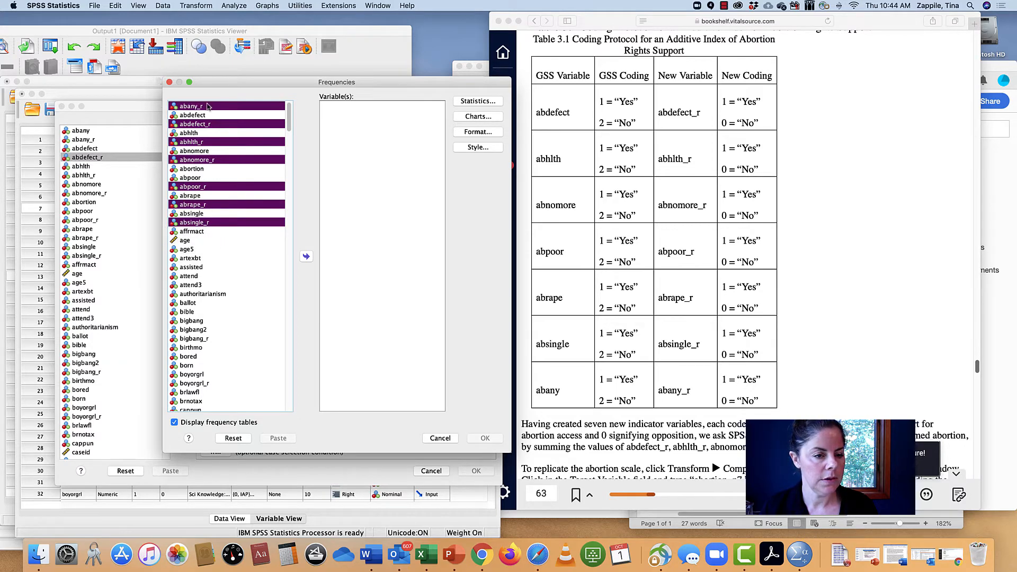
left_click(307, 256)
- Request the mean, median, mode and standard deviation for the seven recoded abortion variables and run Frequencies
left_click(477, 101)
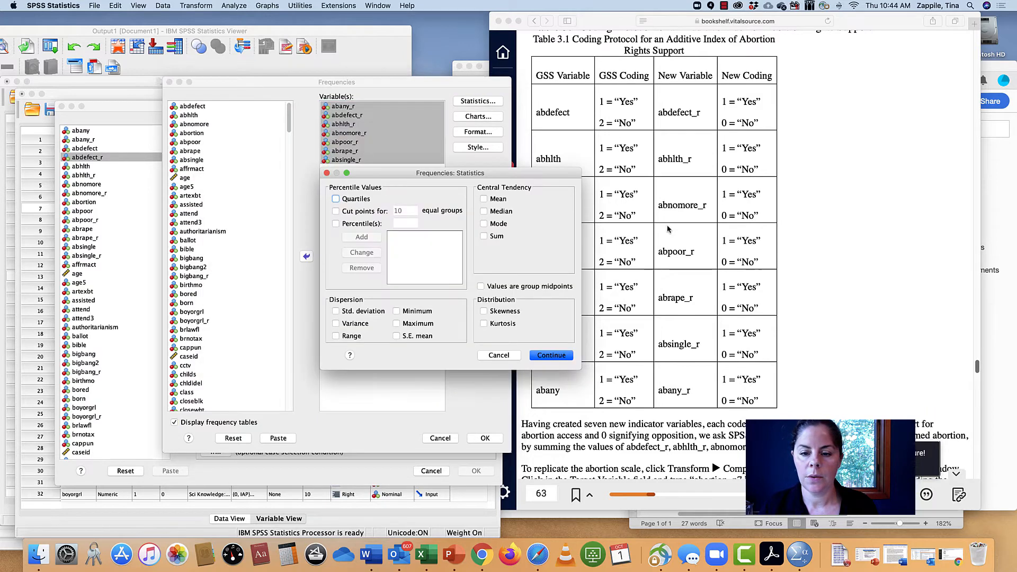
left_click(483, 198)
left_click(484, 211)
left_click(484, 224)
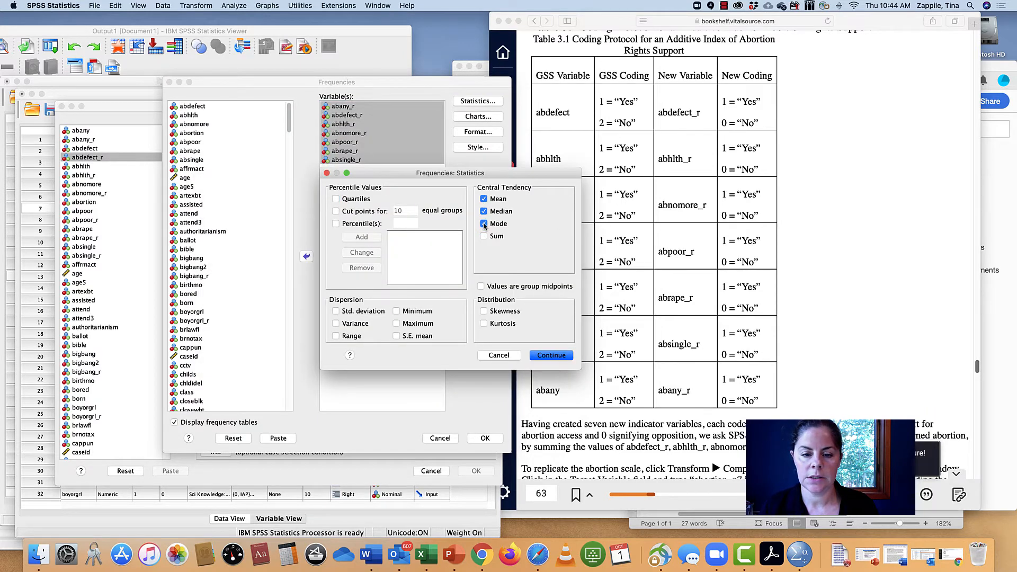
left_click(551, 355)
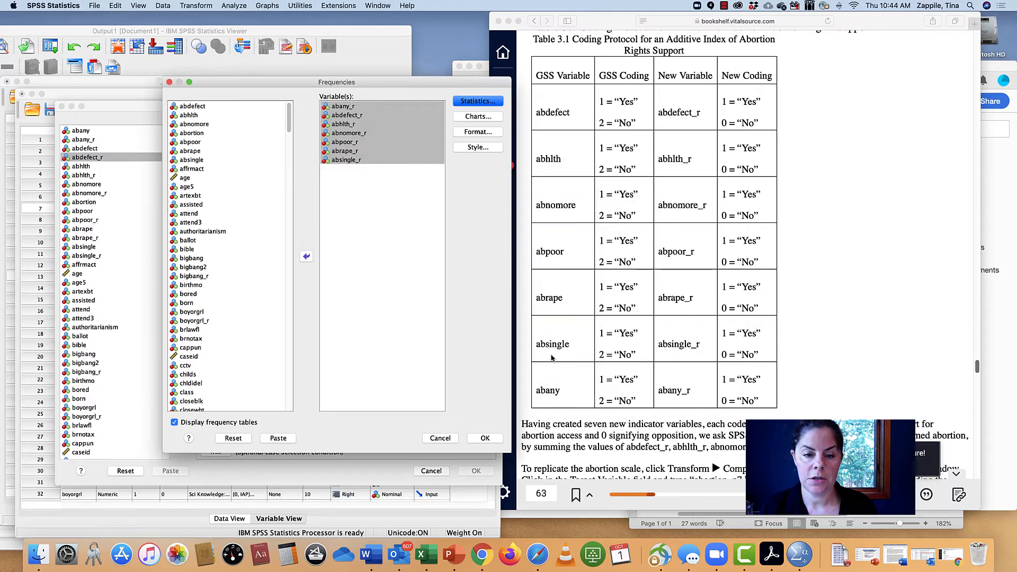
left_click(485, 440)
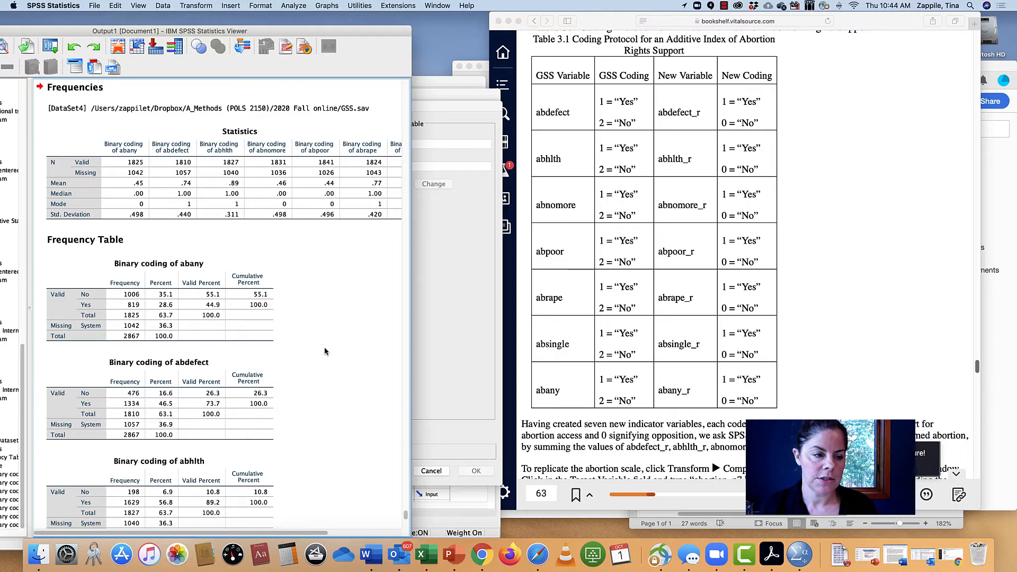
- Widen the output window to fit the full Statistics table of the recoded abortion variables and select the table
scroll(325, 351, "down", 2)
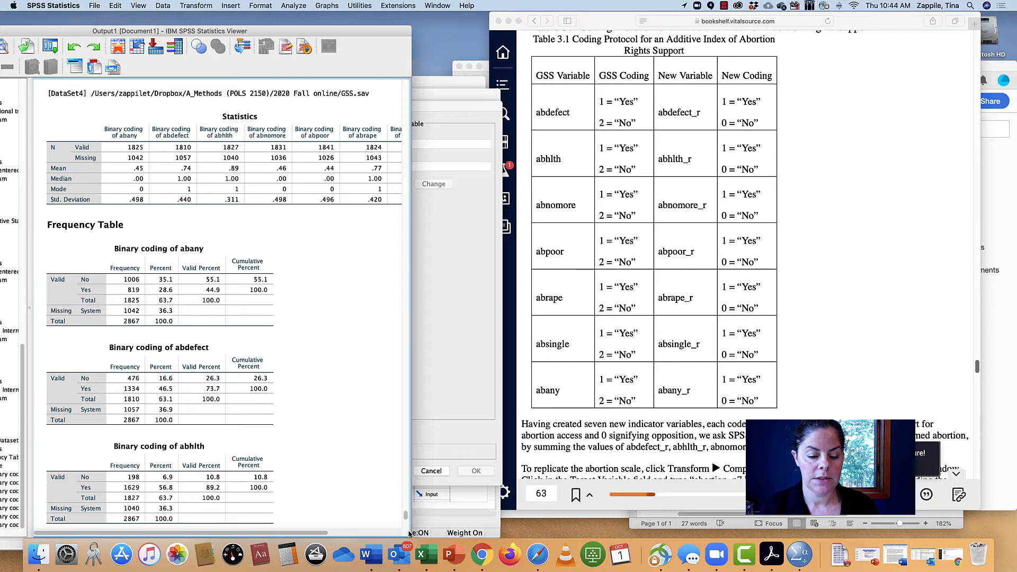
left_click_drag(411, 531, 493, 534)
left_click(139, 136)
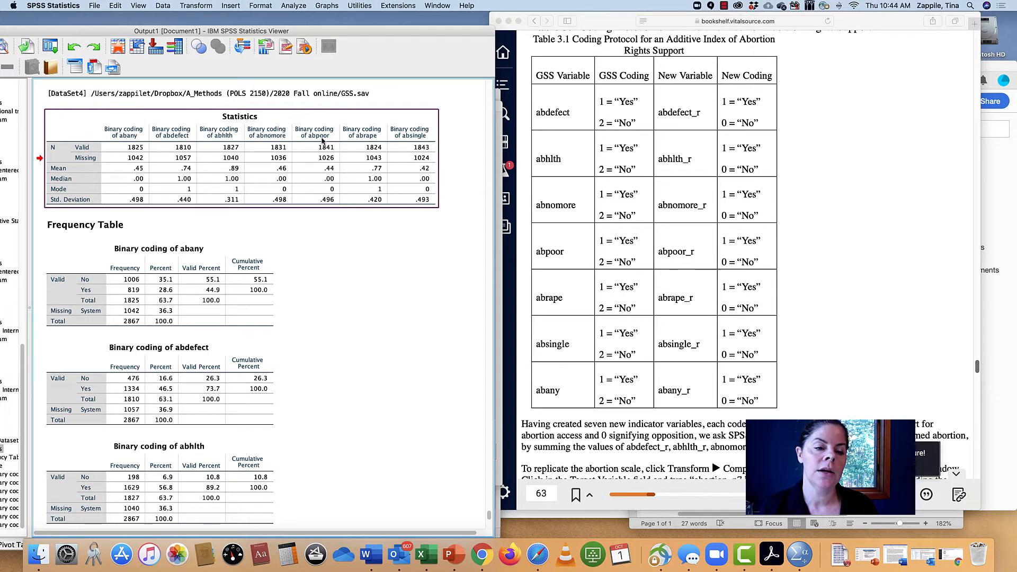
- Read the textbook's abortion scale instructions below Table 3.1 and select the passage on summing the seven recoded variables
left_click(825, 362)
scroll(825, 361, "down", 2)
scroll(825, 362, "down", 1)
scroll(825, 362, "up", 5)
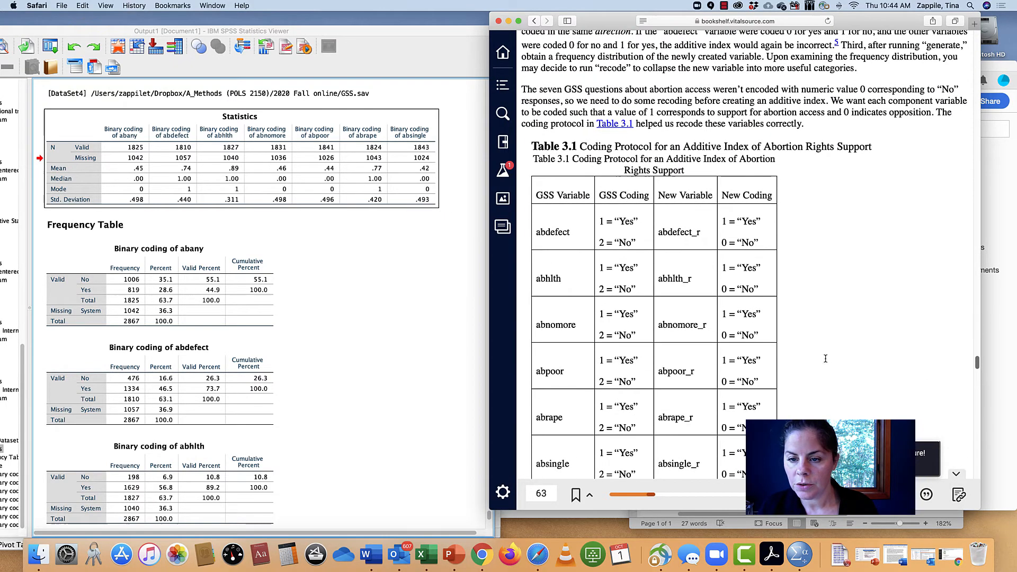
scroll(790, 317, "down", 6)
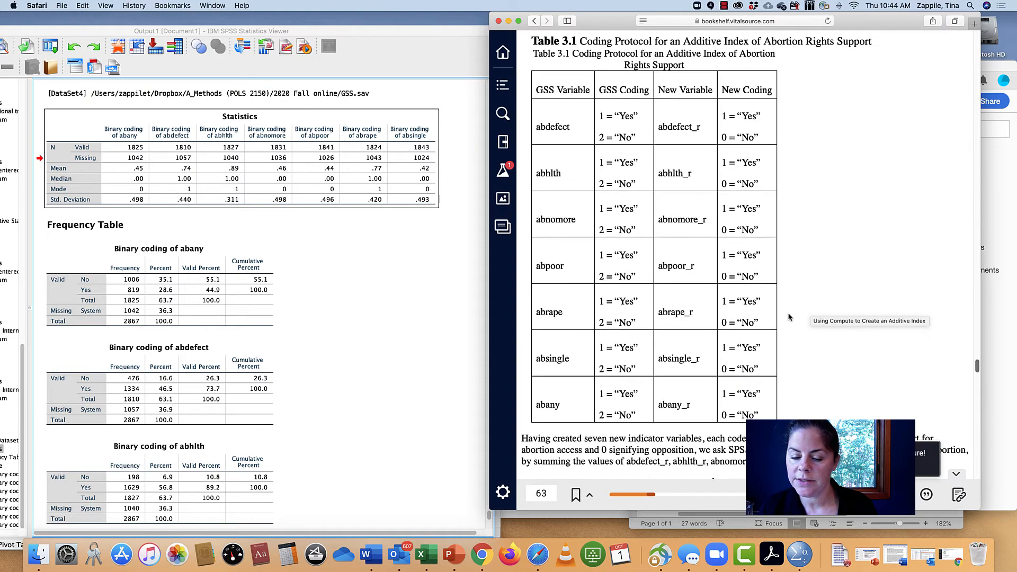
scroll(789, 317, "down", 3)
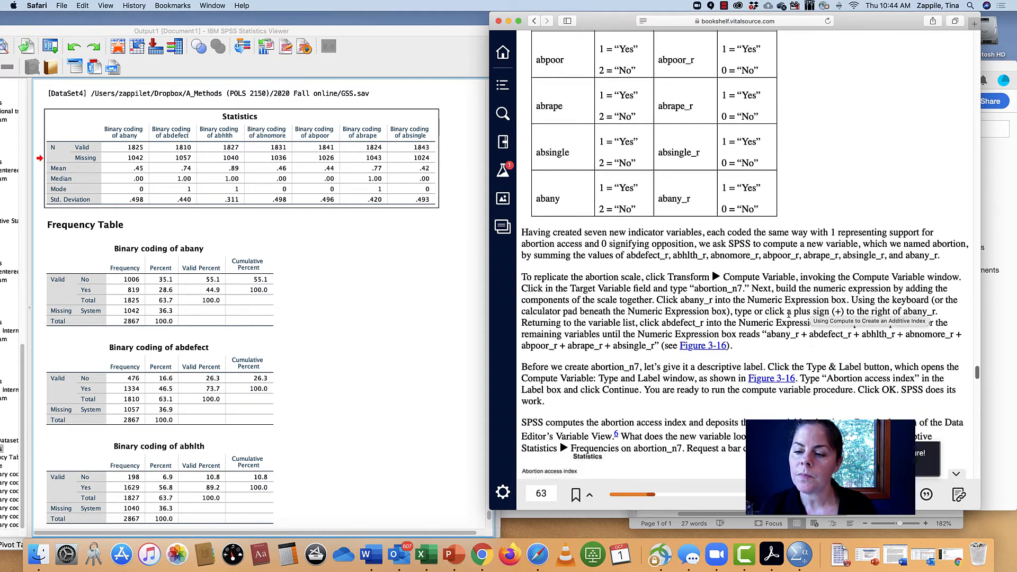
scroll(789, 314, "down", 1)
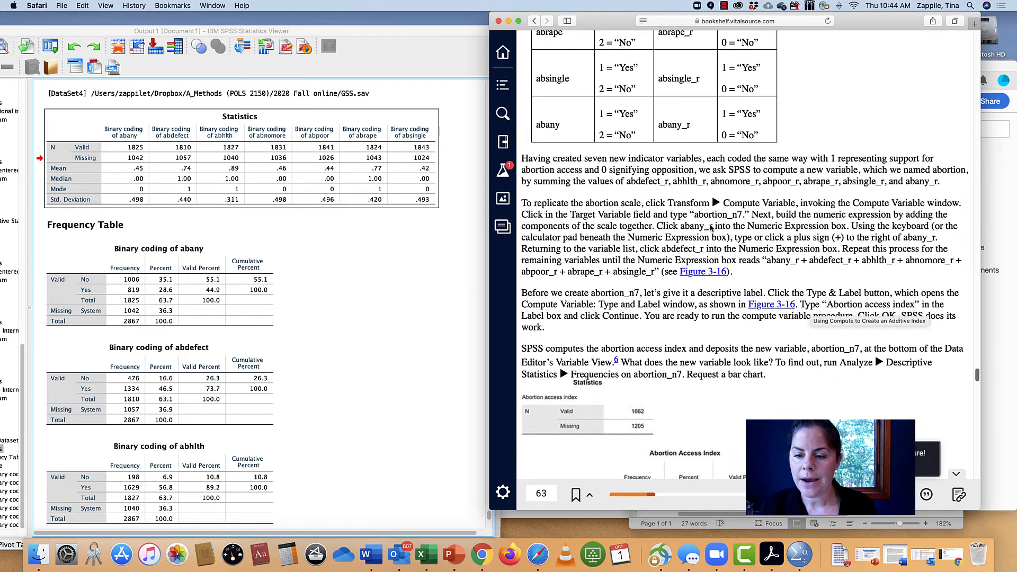
left_click_drag(713, 170, 941, 181)
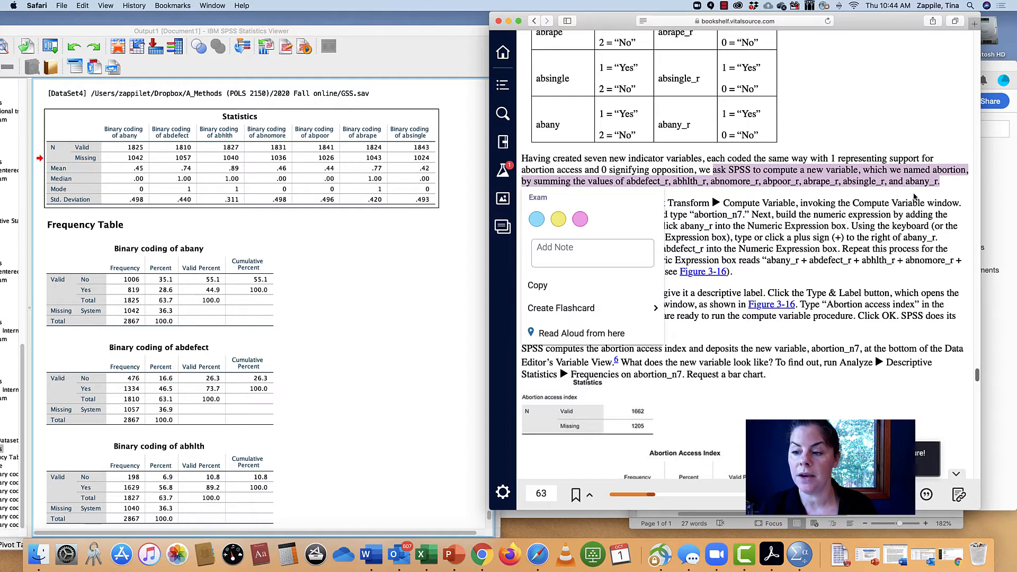
- Switch to SPSS, open Compute Variable and name the target variable abortion_n7 as in the textbook
key("super+Tab")
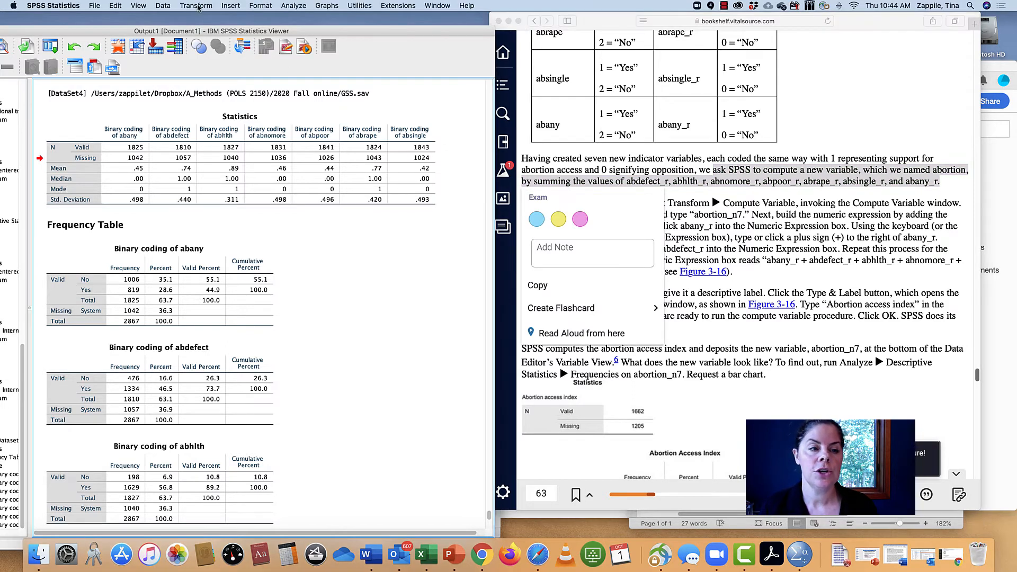
left_click(374, 94)
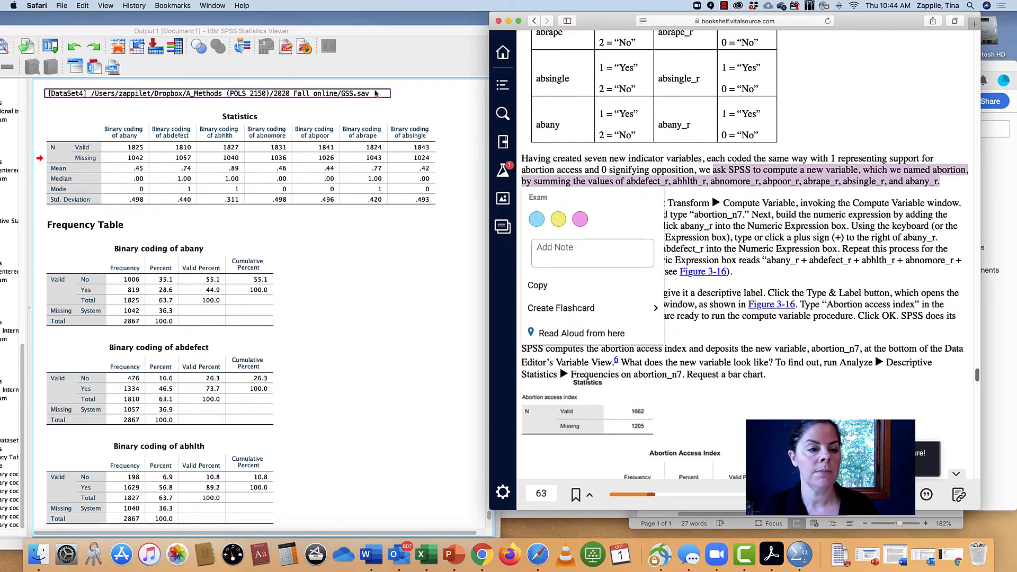
left_click(200, 6)
left_click(215, 16)
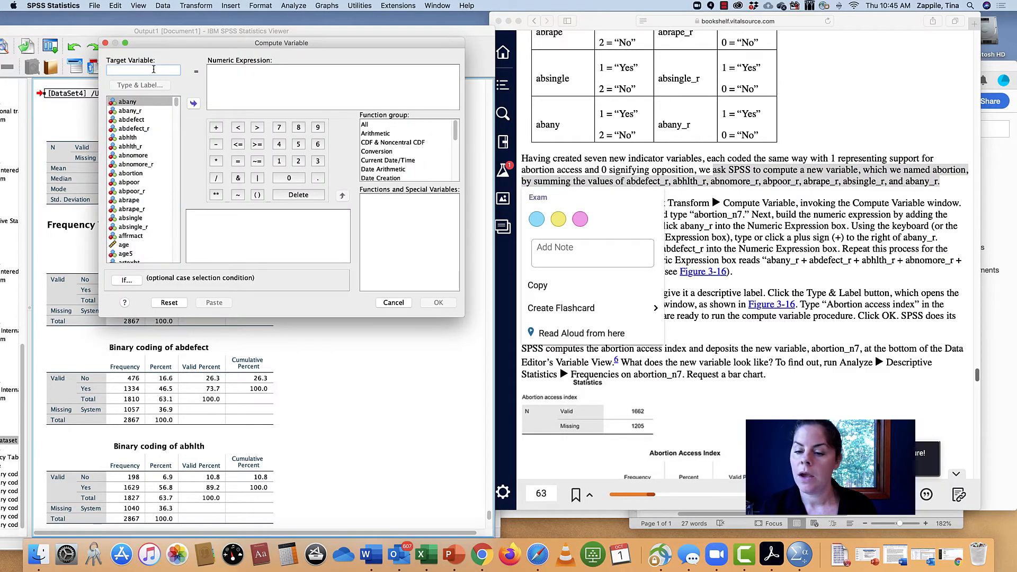
left_click(684, 214)
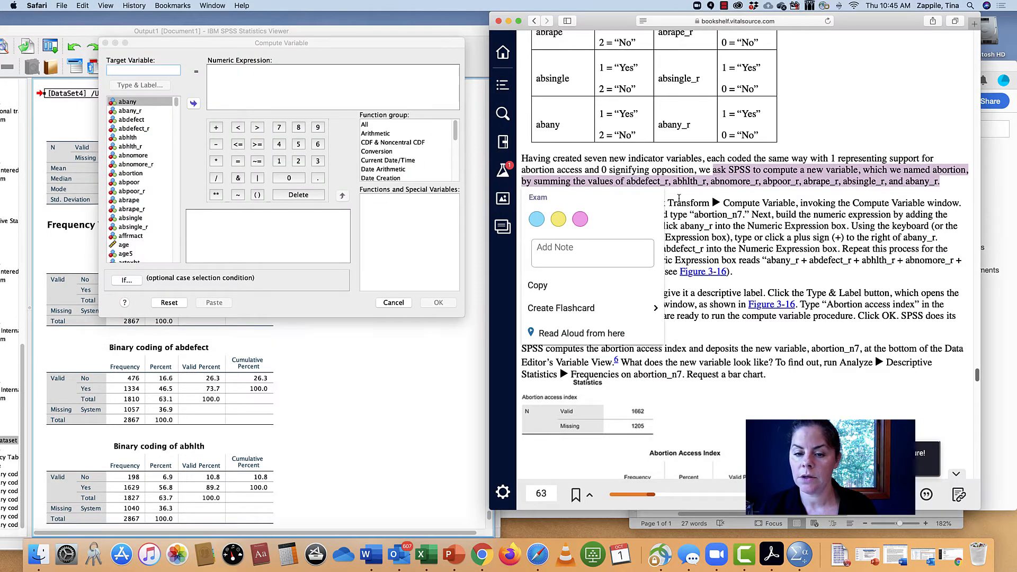
left_click(679, 198)
scroll(679, 212, "down", 2)
left_click(149, 69)
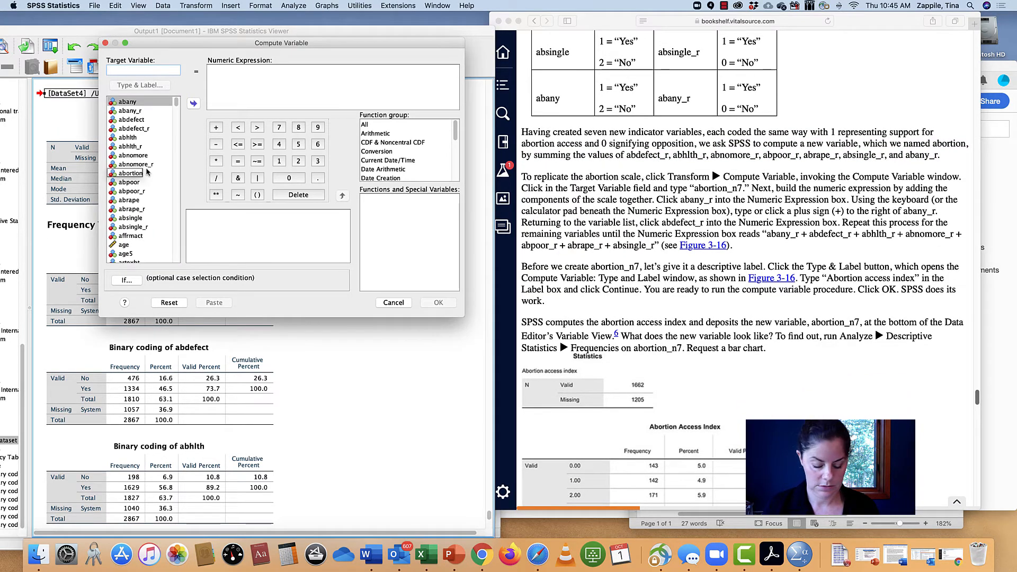
type("abo")
type("bor")
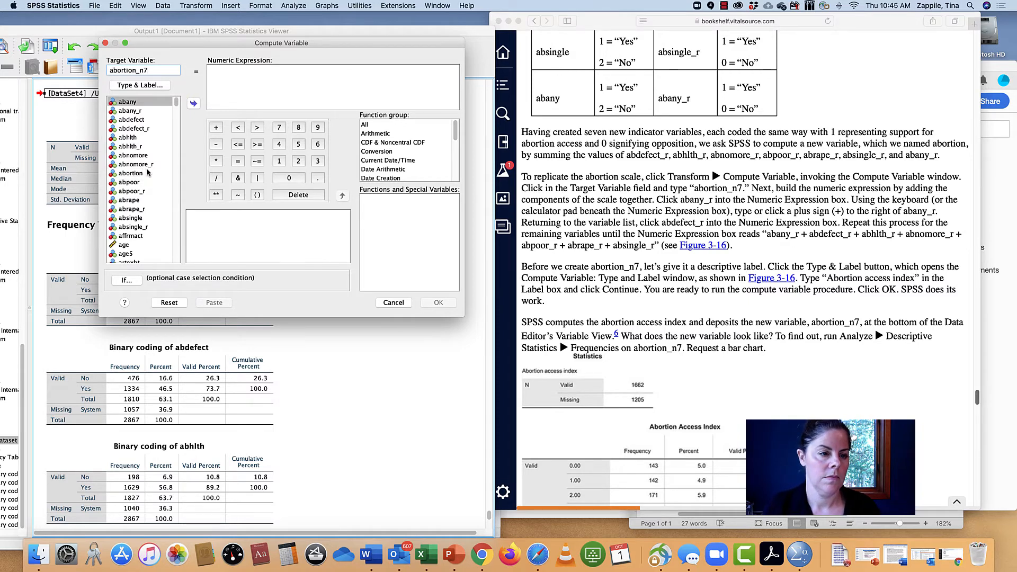
- Start the numeric expression for abortion_n7 with abany_r + abdefect_r
left_click(233, 87)
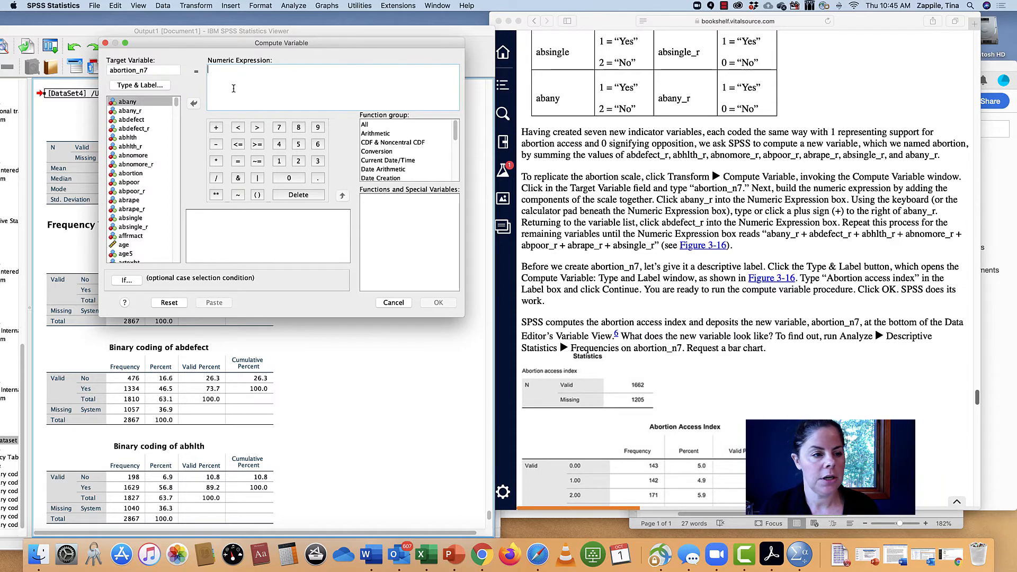
left_click(131, 111)
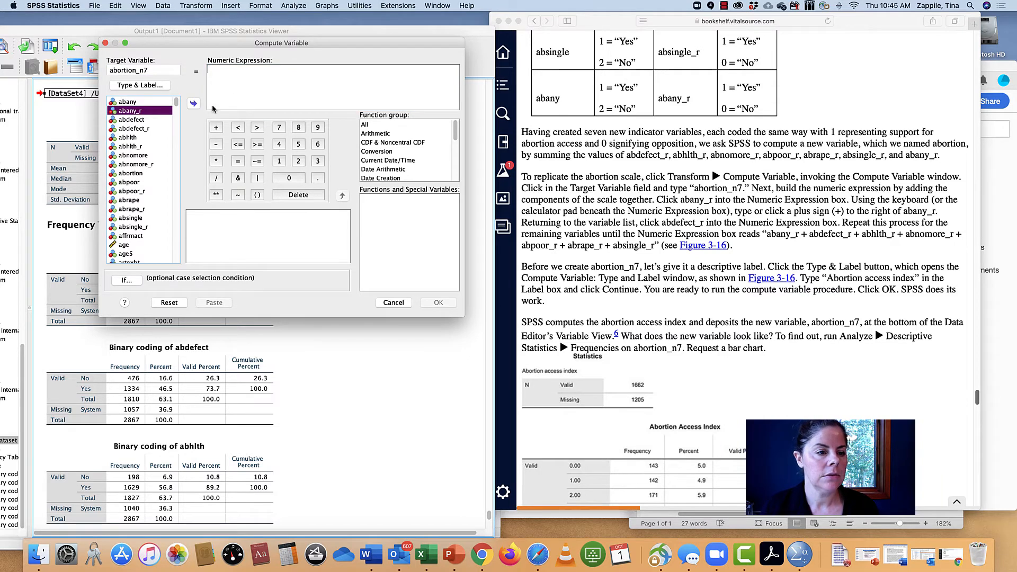
left_click(194, 104)
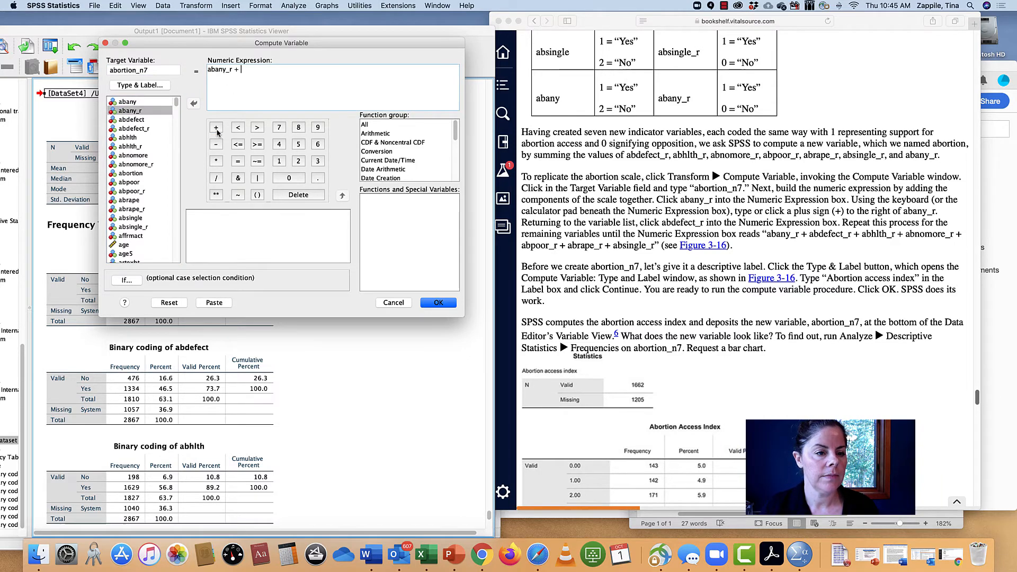
left_click(148, 129)
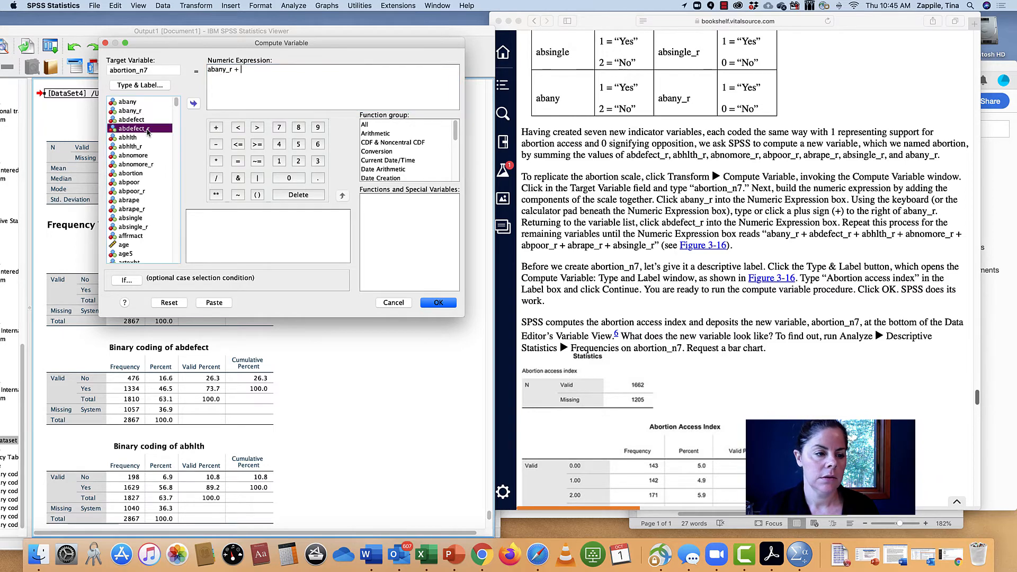
left_click(195, 104)
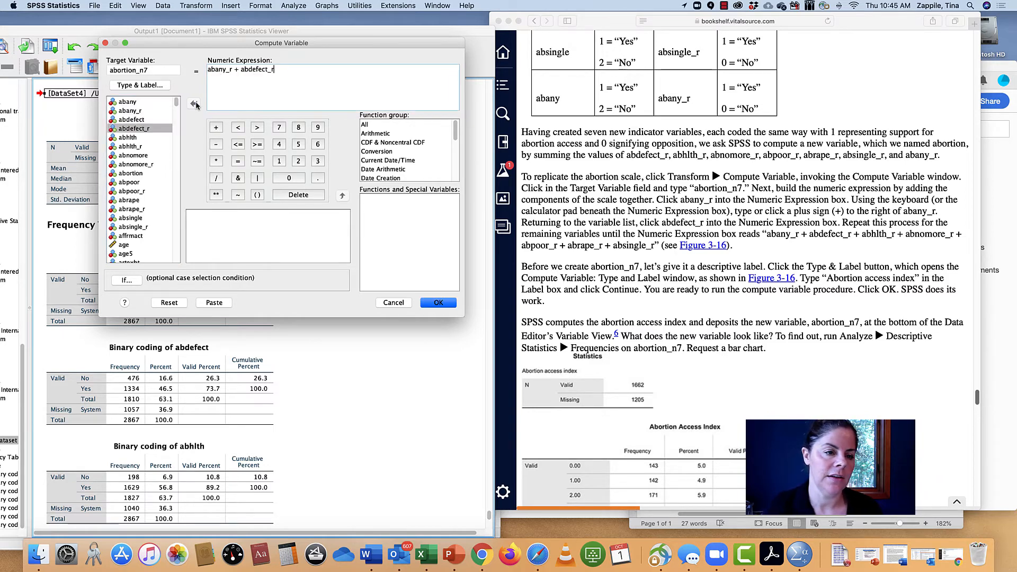
- Following Table 3.1 in the textbook, extend the numeric expression with abhlth_r and abnomore_r, each preceded by a plus sign, and end with another plus
scroll(571, 178, "up", 5)
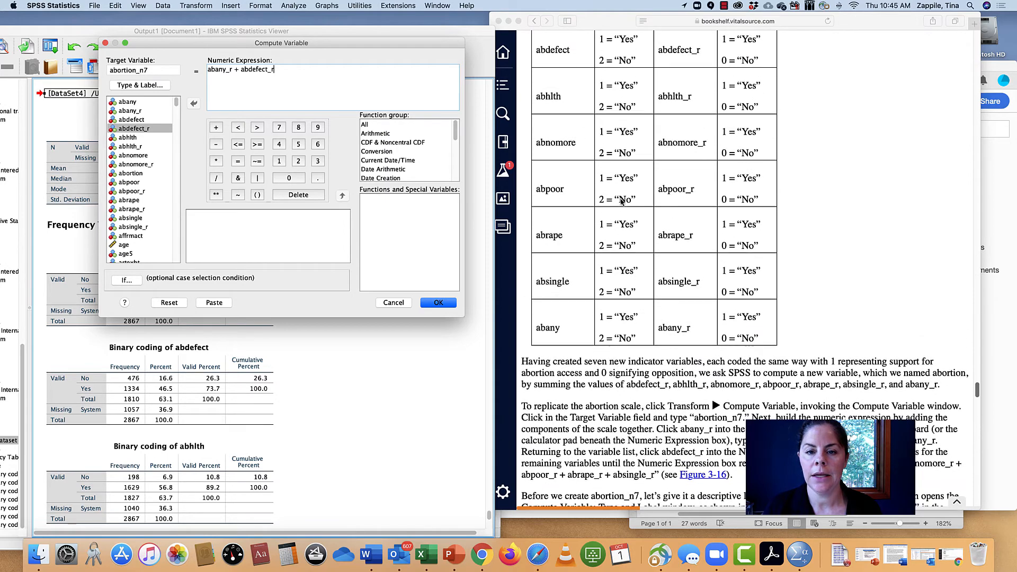
scroll(623, 203, "up", 2)
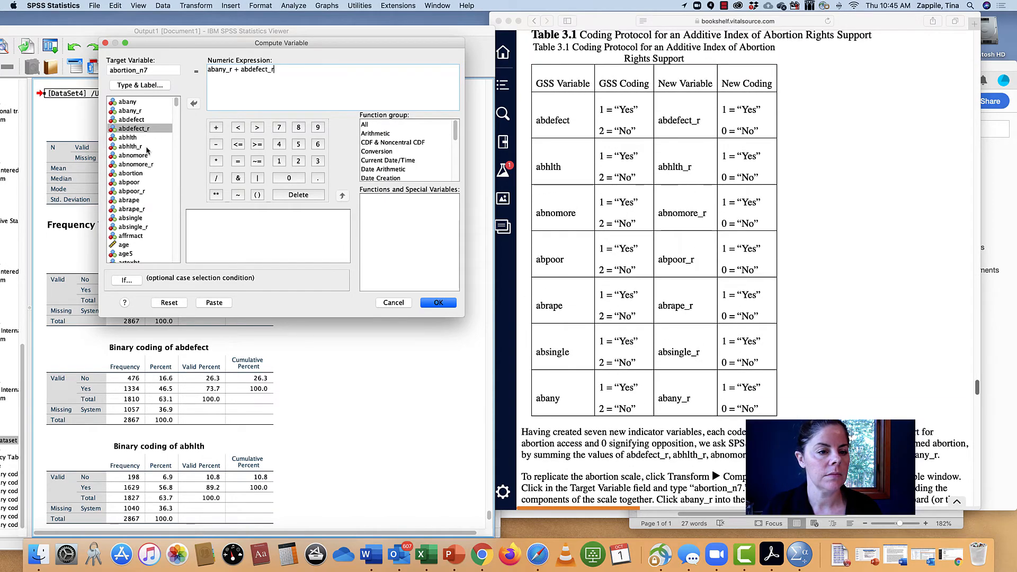
left_click(217, 128)
left_click(129, 146)
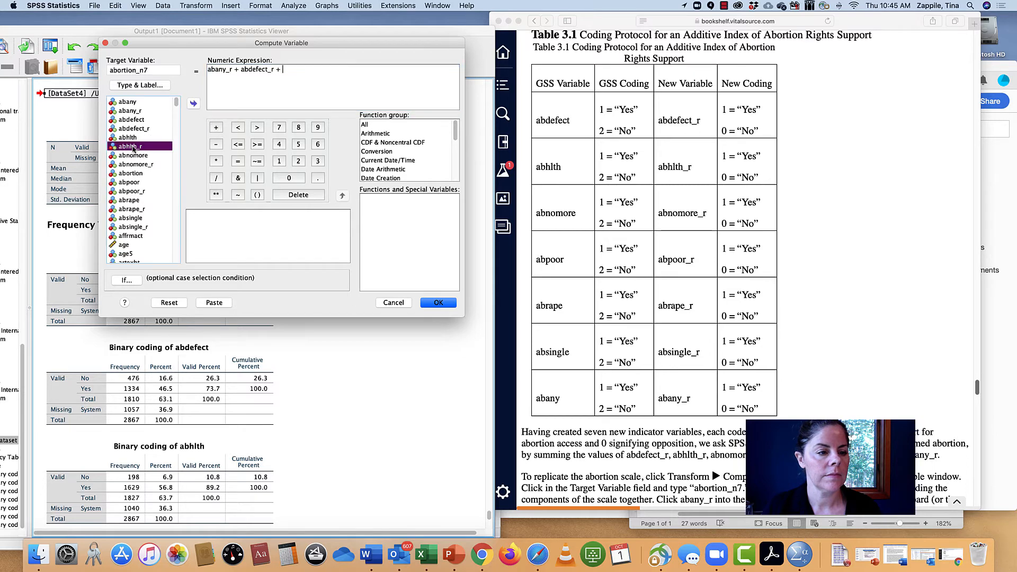
left_click(194, 103)
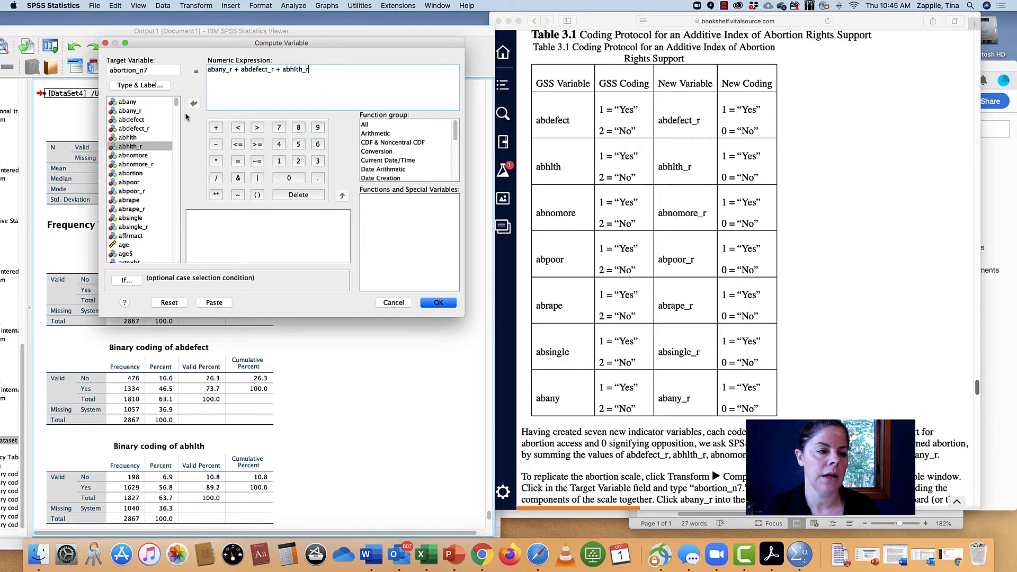
left_click(216, 128)
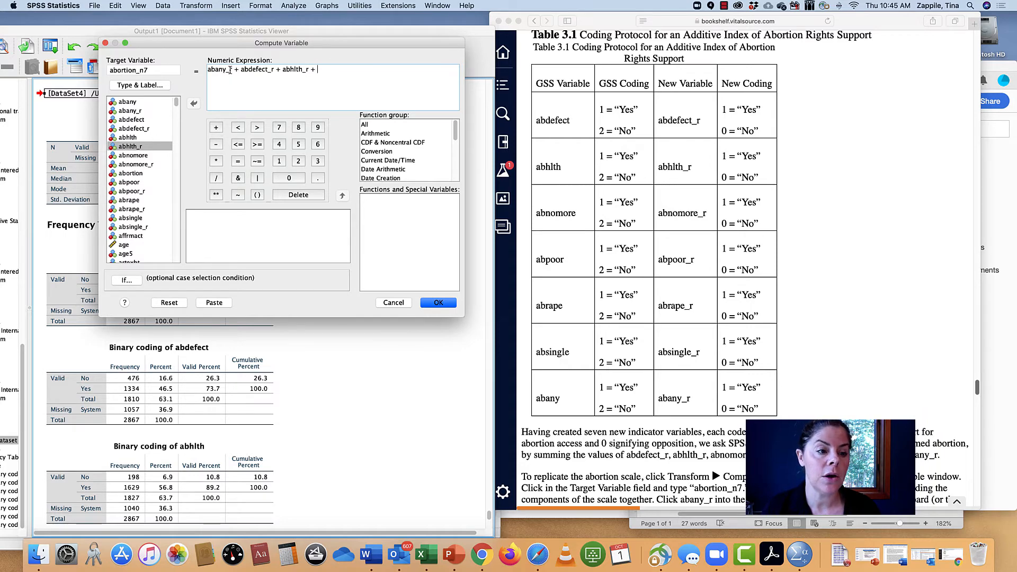
left_click(133, 164)
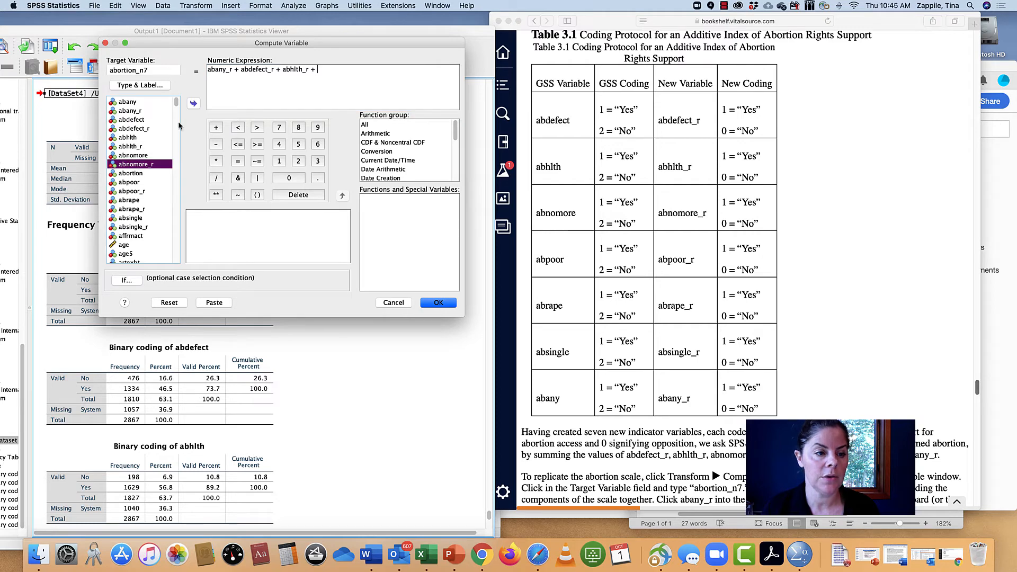
left_click(194, 103)
left_click(216, 128)
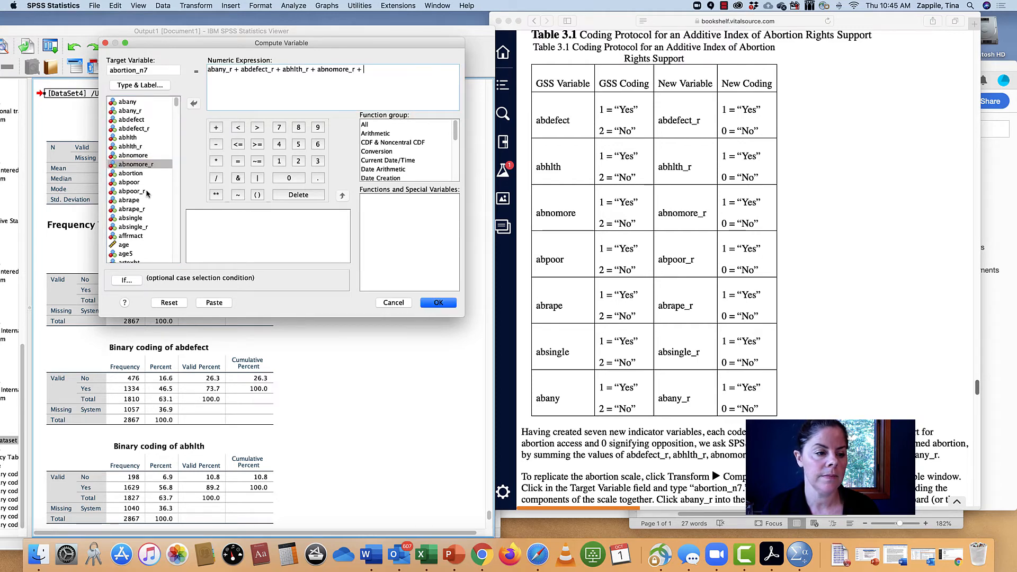
left_click(132, 190)
left_click(216, 127)
key("Down")
key("Down")
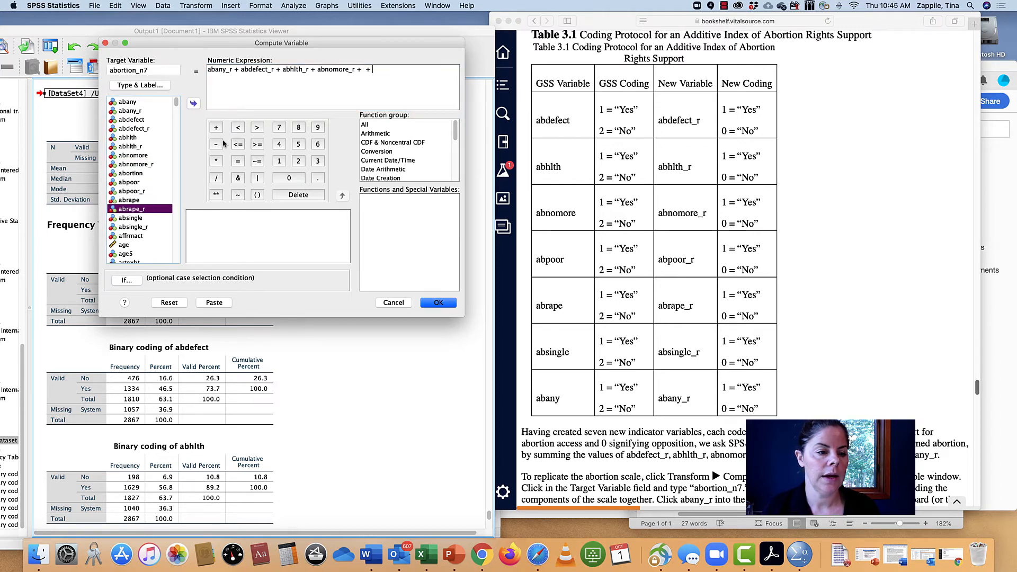
left_click(216, 128)
key("Down")
key("Down")
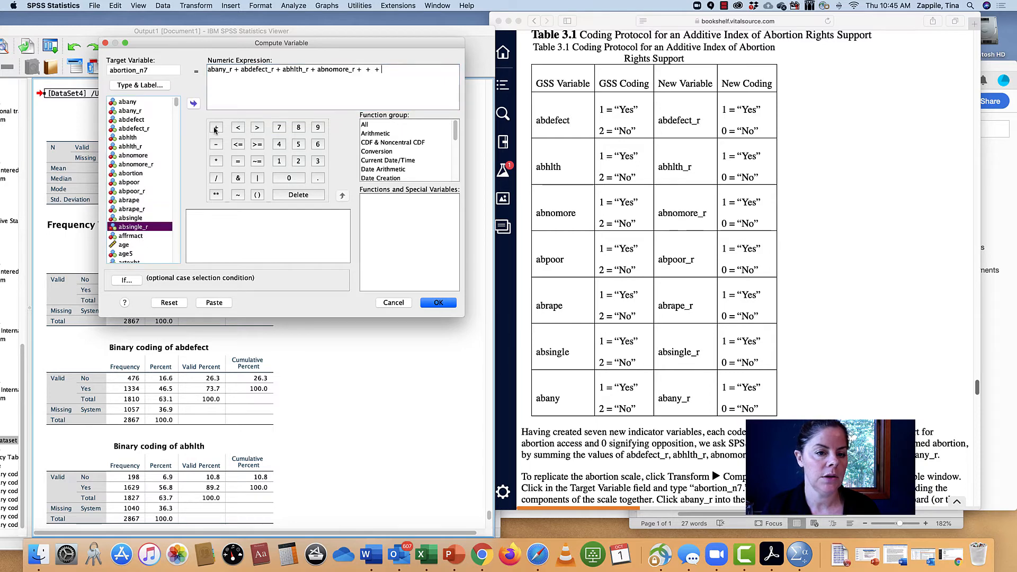
left_click(394, 71)
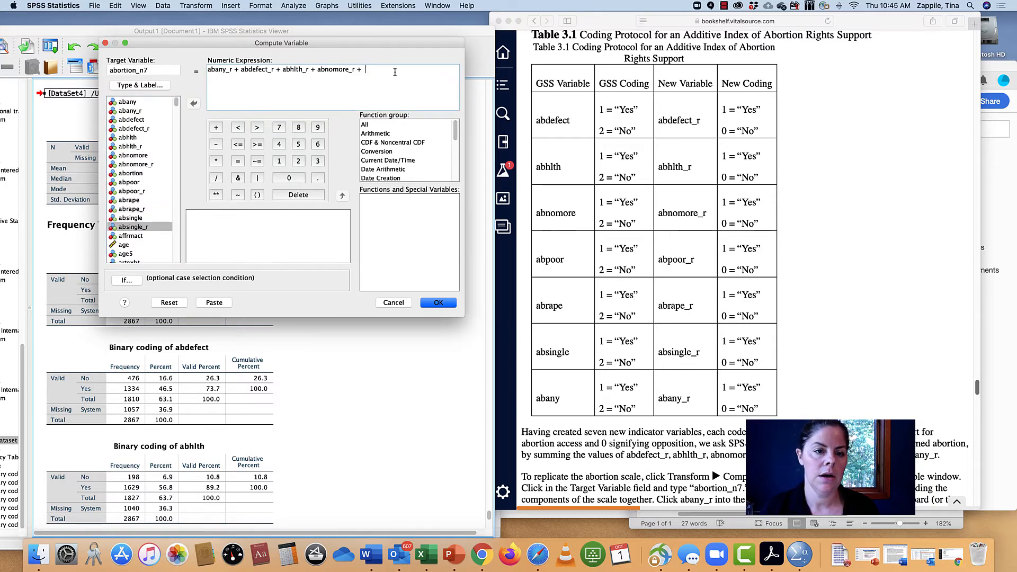
key("BackSpace")
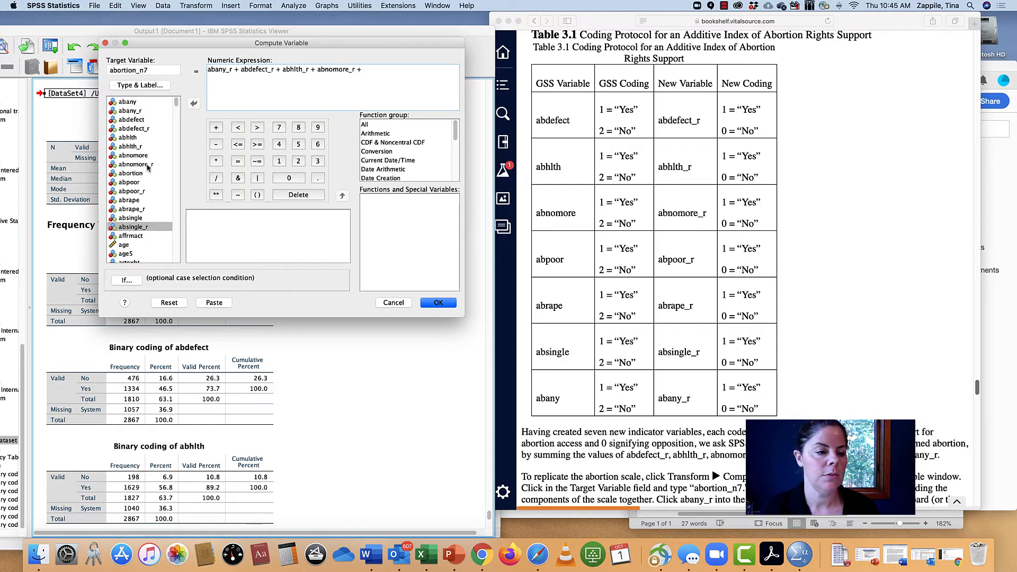
- Complete the numeric expression by adding abpoor_r + abrape_r + absingle_r
left_click(147, 165)
left_click(145, 192)
left_click(193, 105)
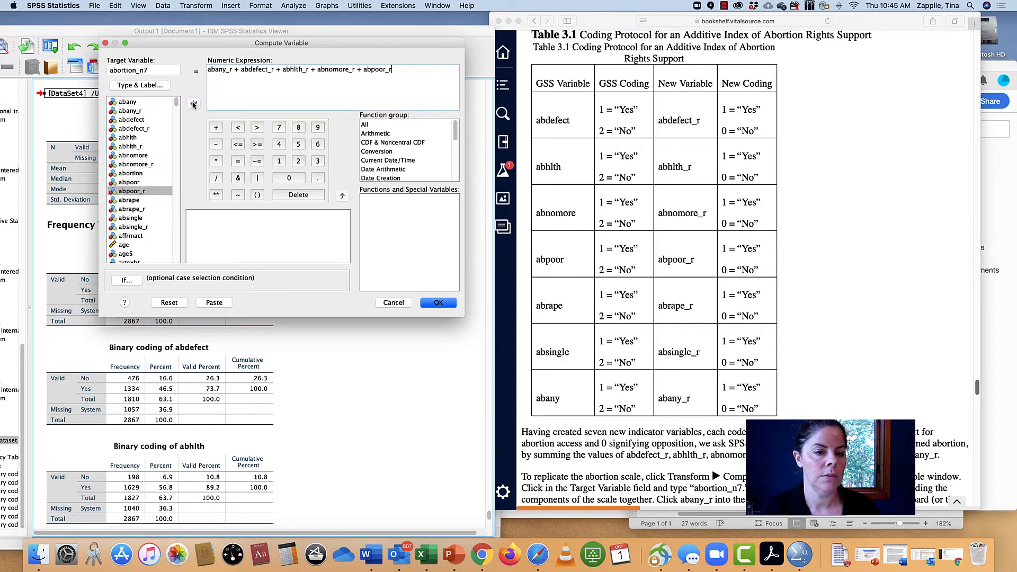
left_click(216, 130)
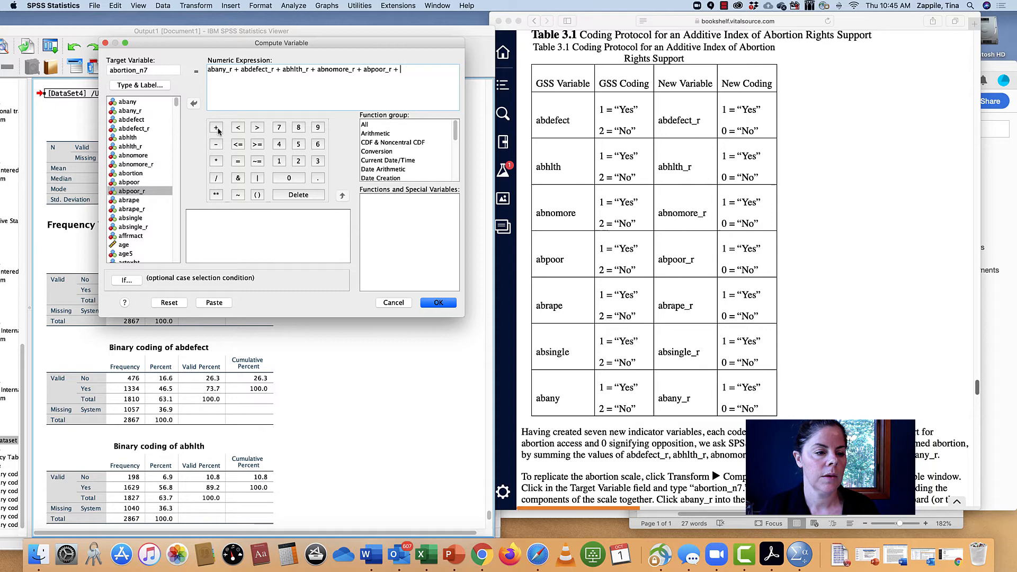
left_click(147, 210)
left_click(193, 104)
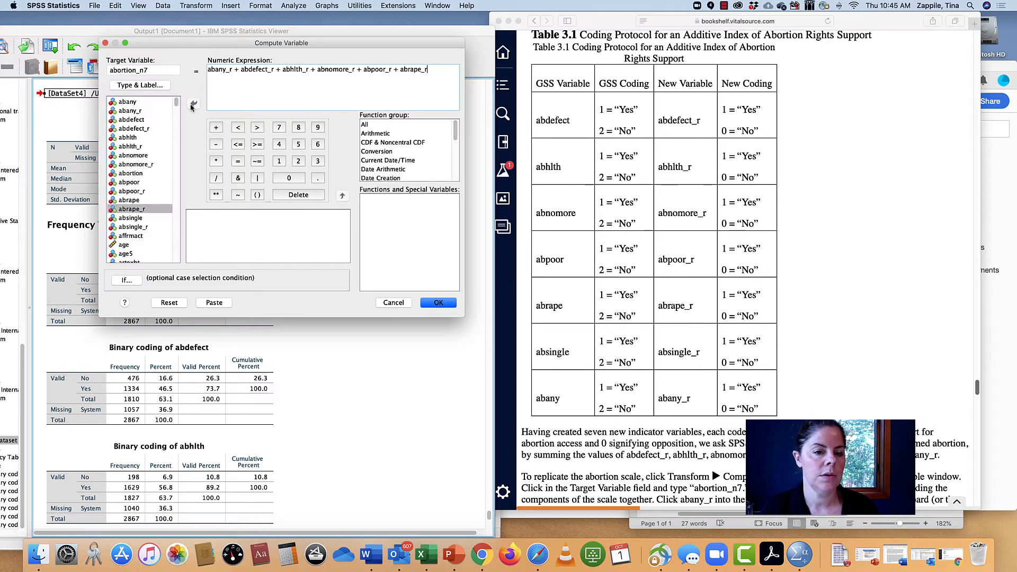
left_click(215, 128)
left_click(146, 226)
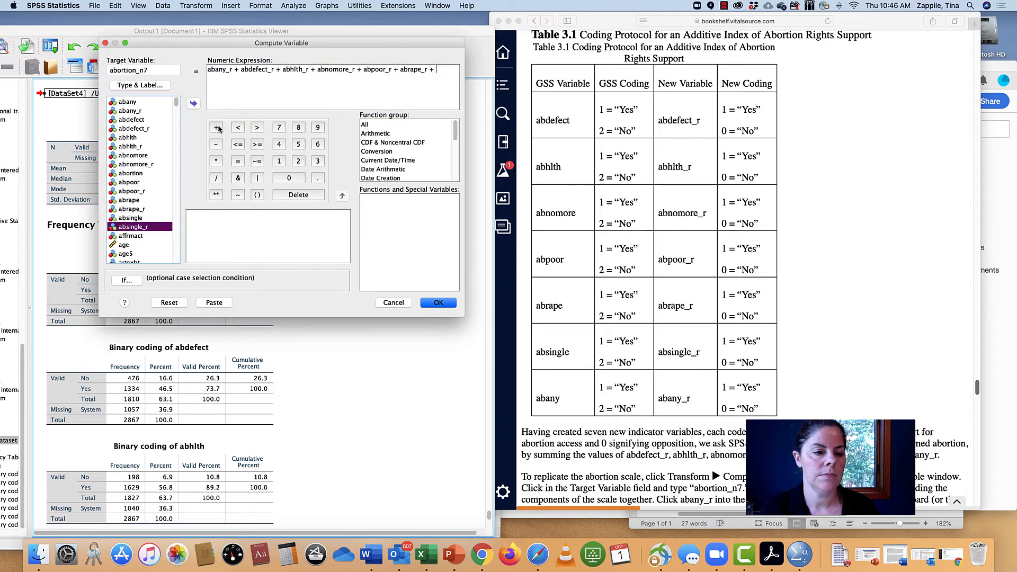
left_click(193, 104)
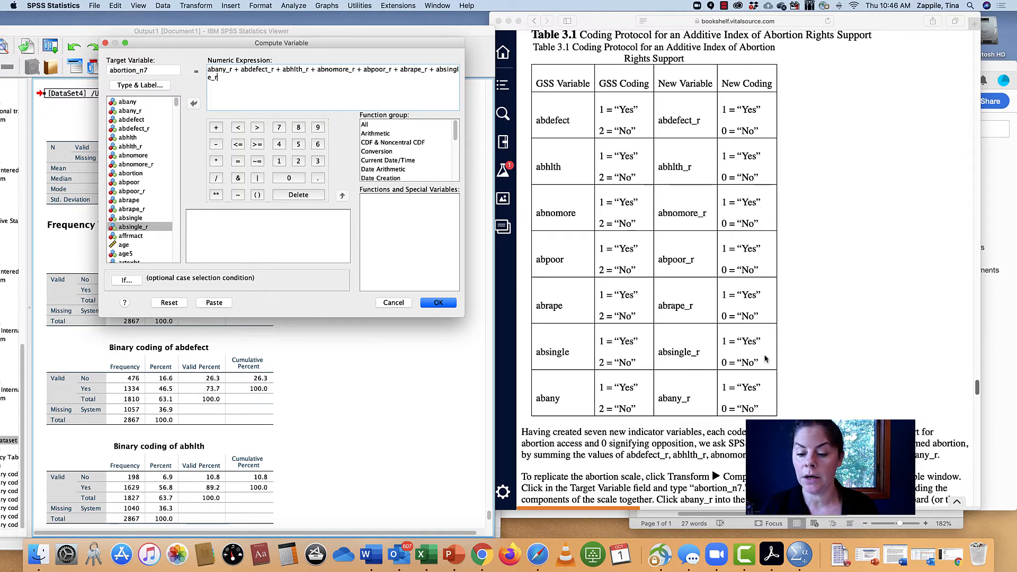
- Consult the textbook's Figure 3-16 and give abortion_n7 the label "abortion access index" in SPSS
left_click(840, 362)
scroll(839, 361, "down", 5)
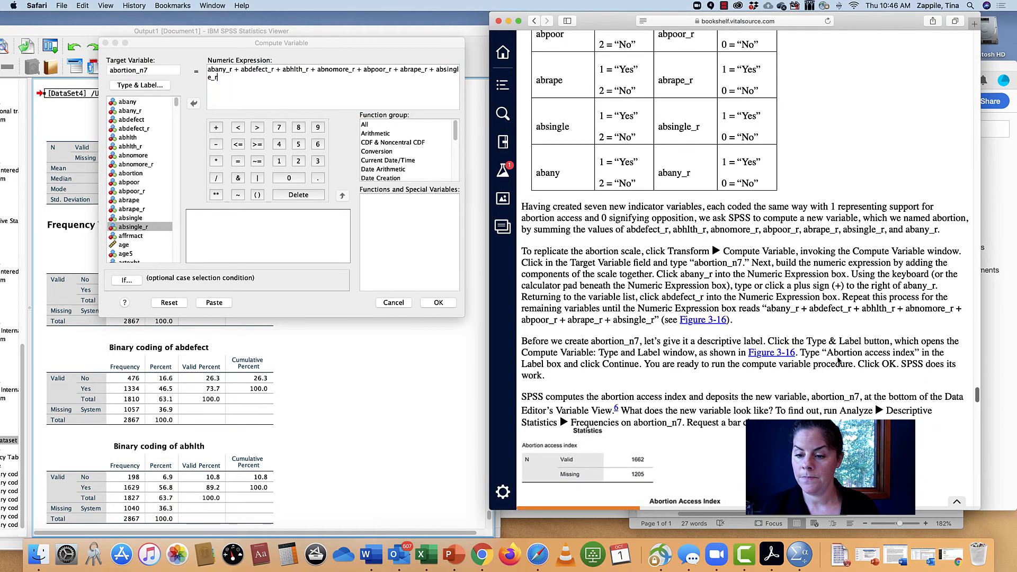
scroll(839, 361, "down", 2)
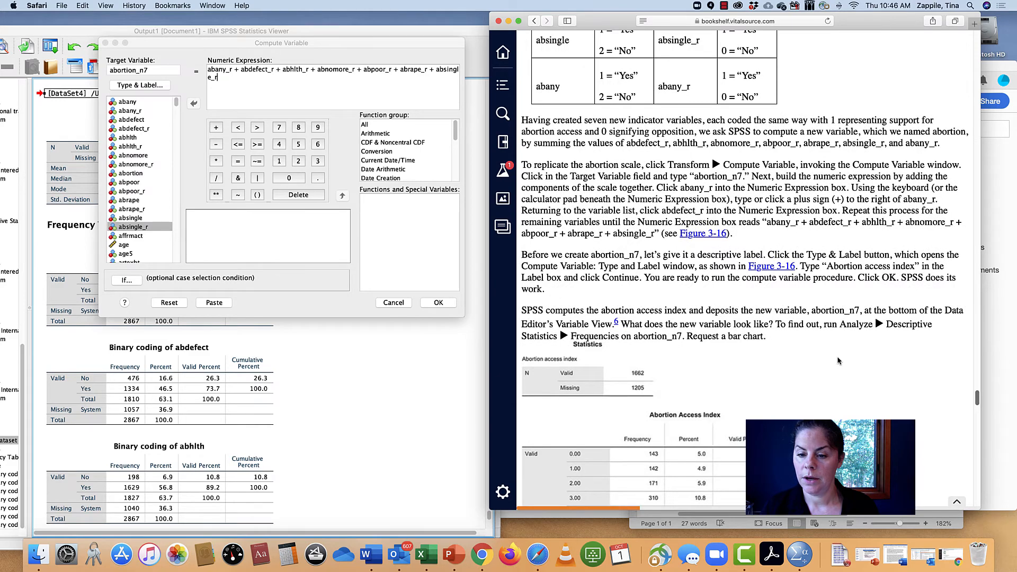
scroll(701, 249, "down", 12)
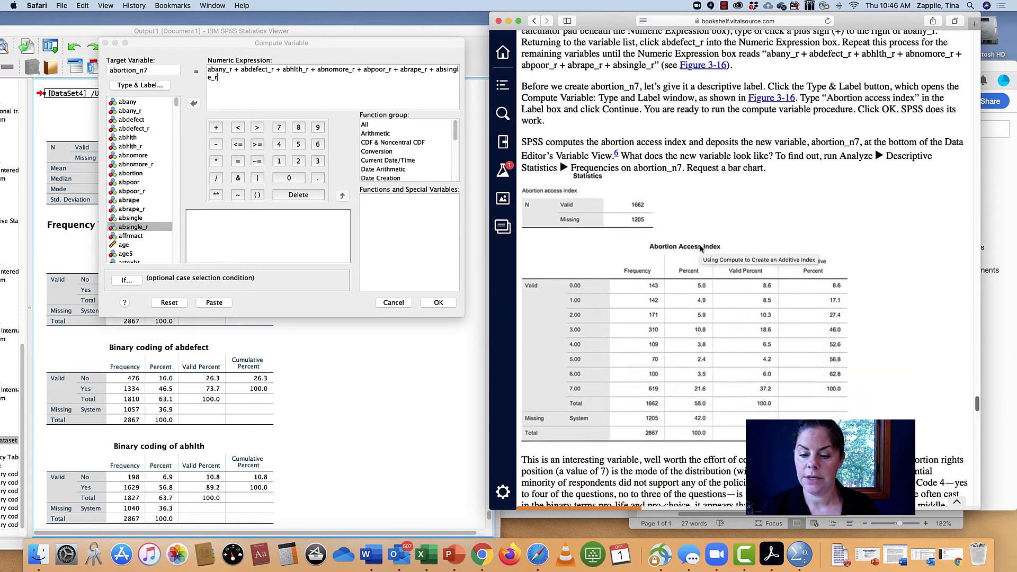
scroll(700, 249, "down", 2)
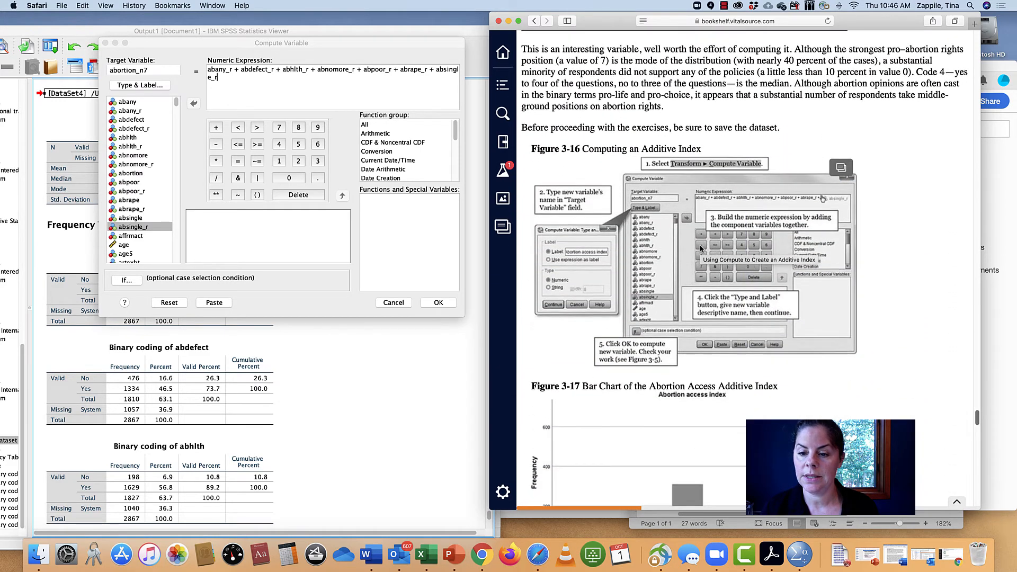
left_click(144, 87)
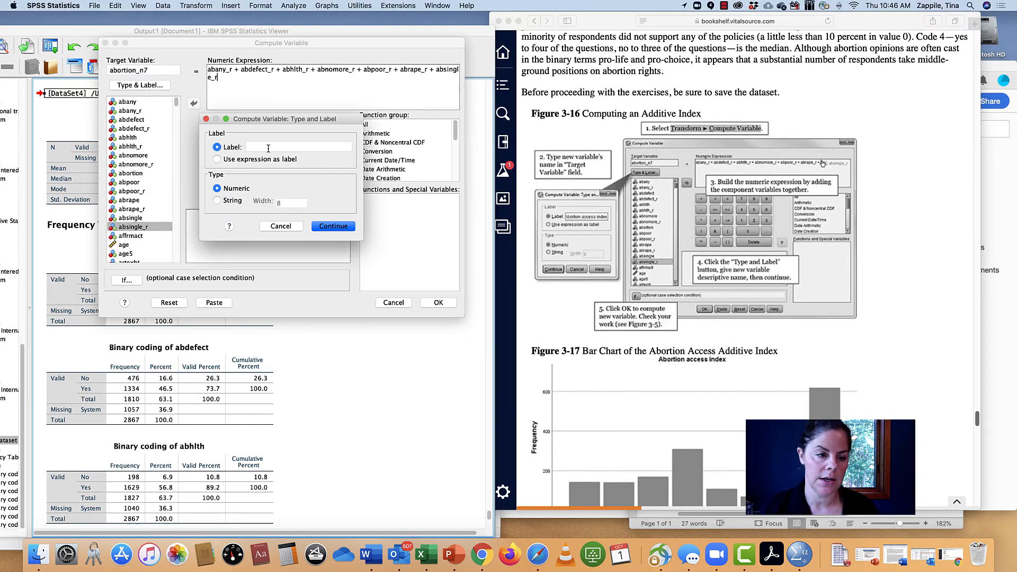
left_click(269, 148)
type("abortion acc")
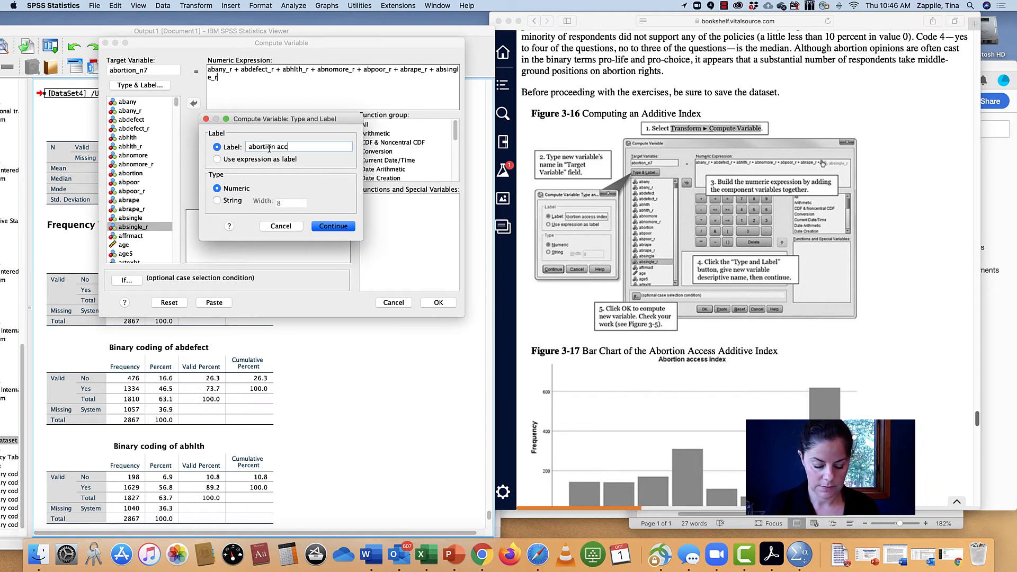
type("ess index")
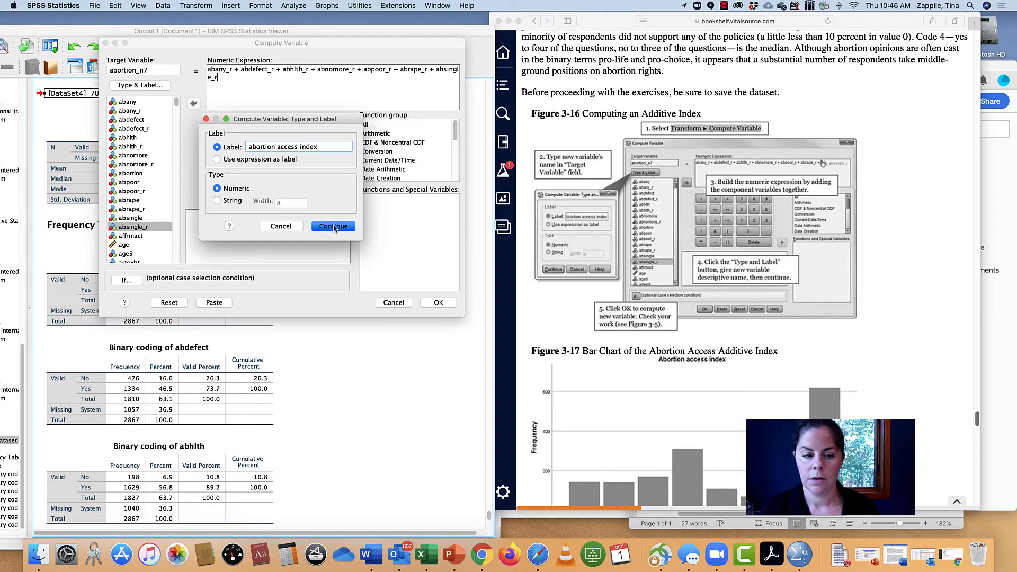
left_click(333, 226)
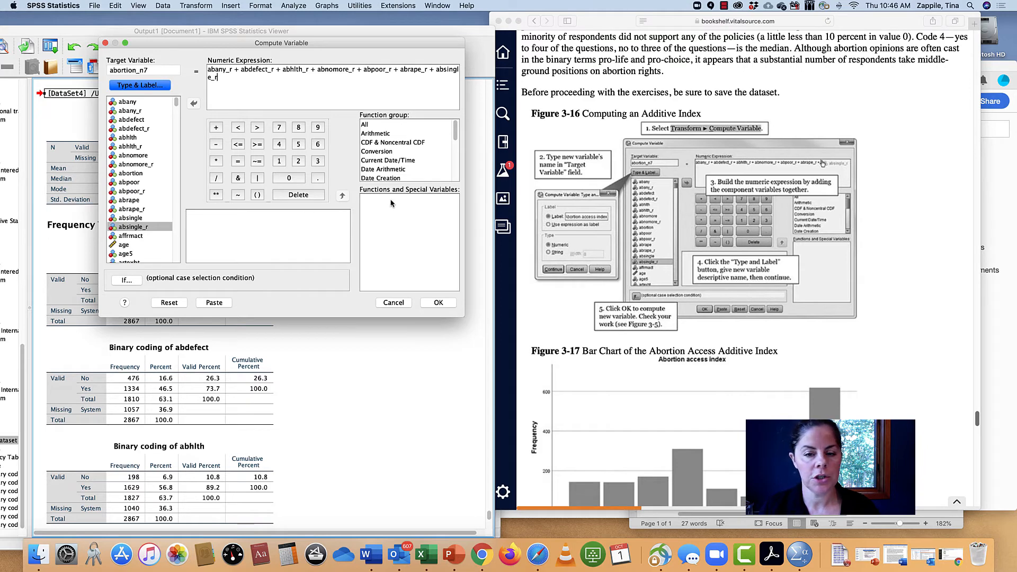
- Run the computation of abortion_n7 and view its syntax in the output along with the textbook's Figure 3-17 bar chart
left_click(440, 303)
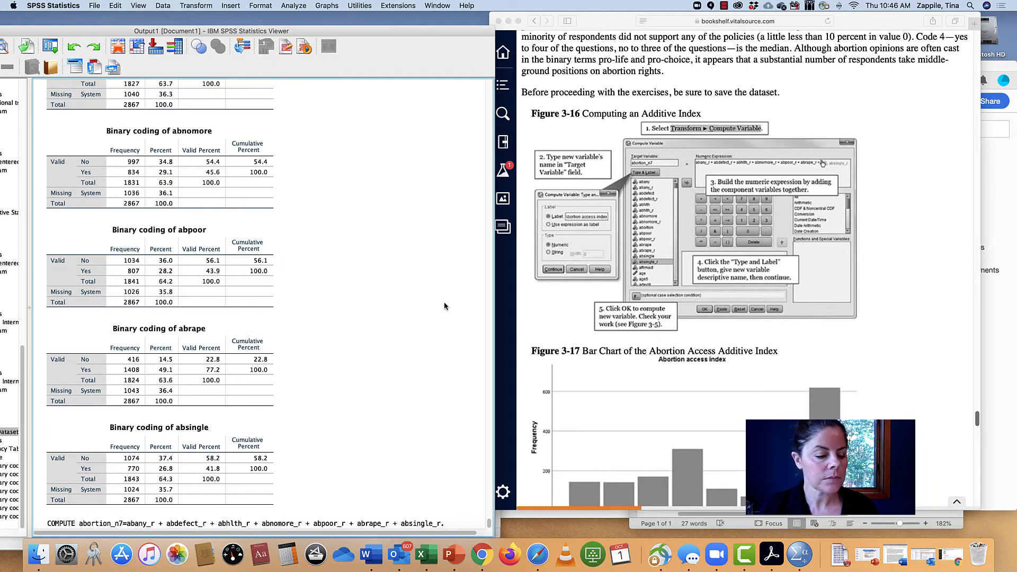
scroll(445, 306, "down", 2)
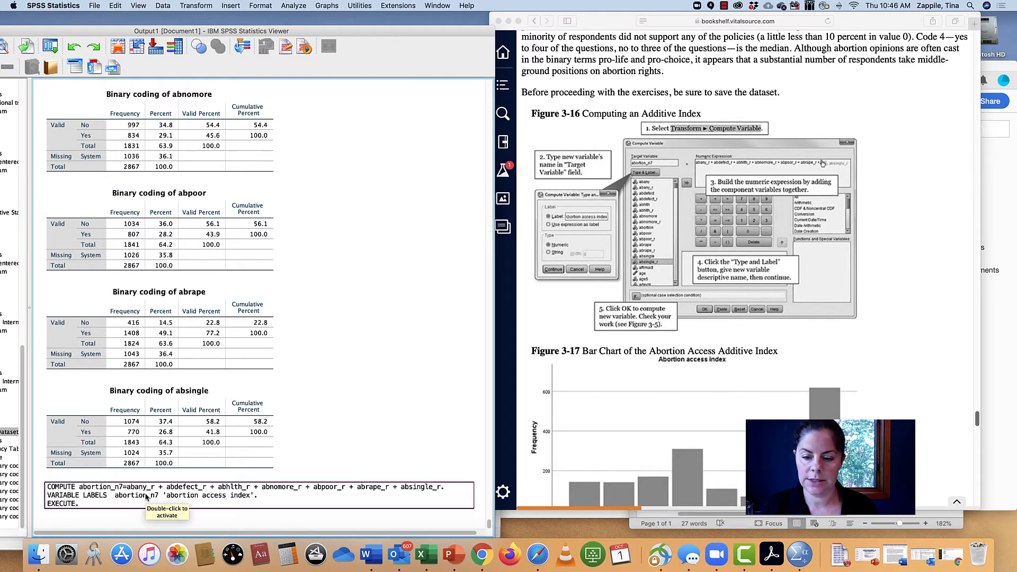
scroll(547, 428, "down", 3)
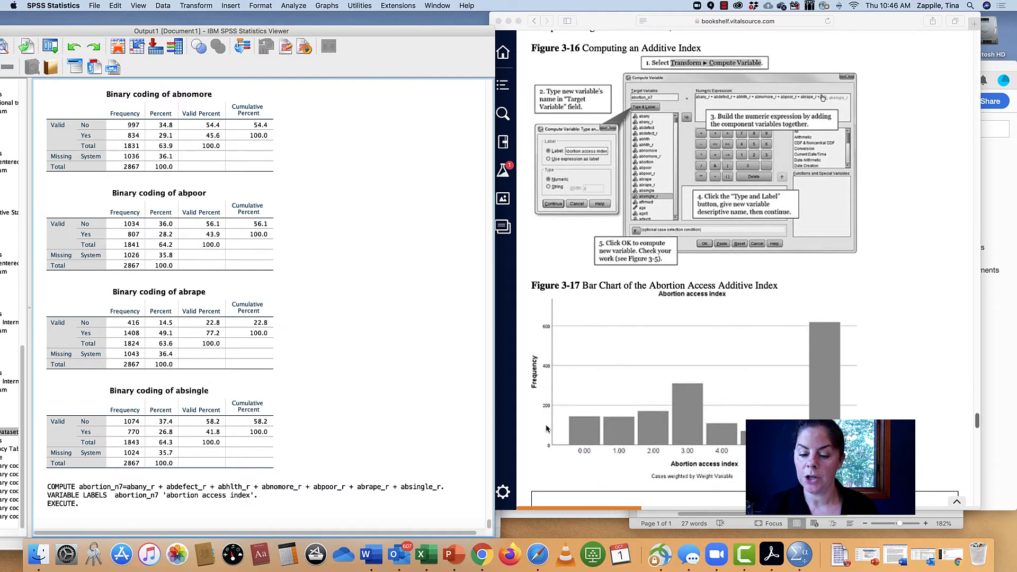
- Open Frequencies and replace the seven recoded abortion variables in the analysis with abortion_n7
left_click(293, 6)
mouse_move(315, 23)
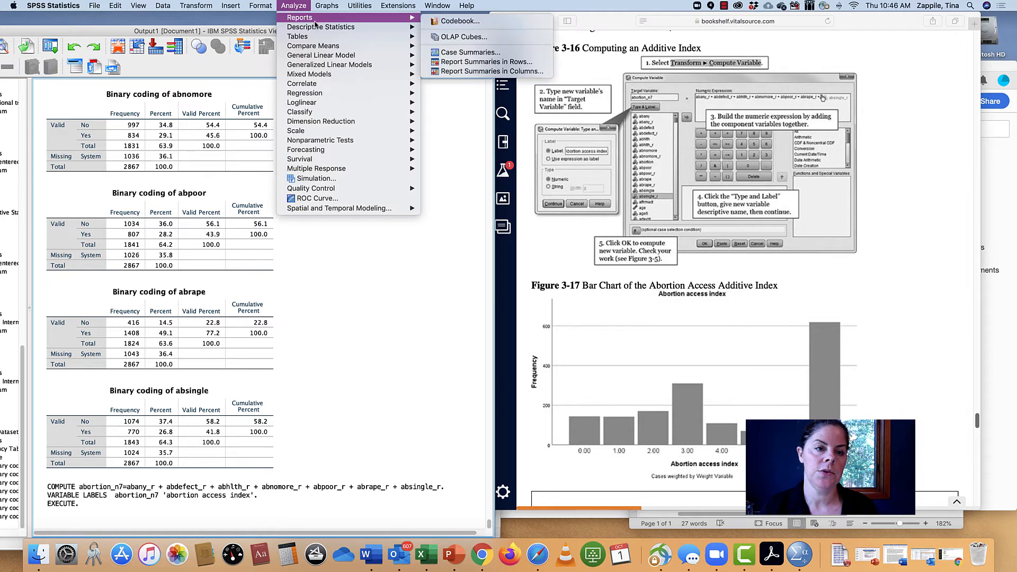
left_click(447, 28)
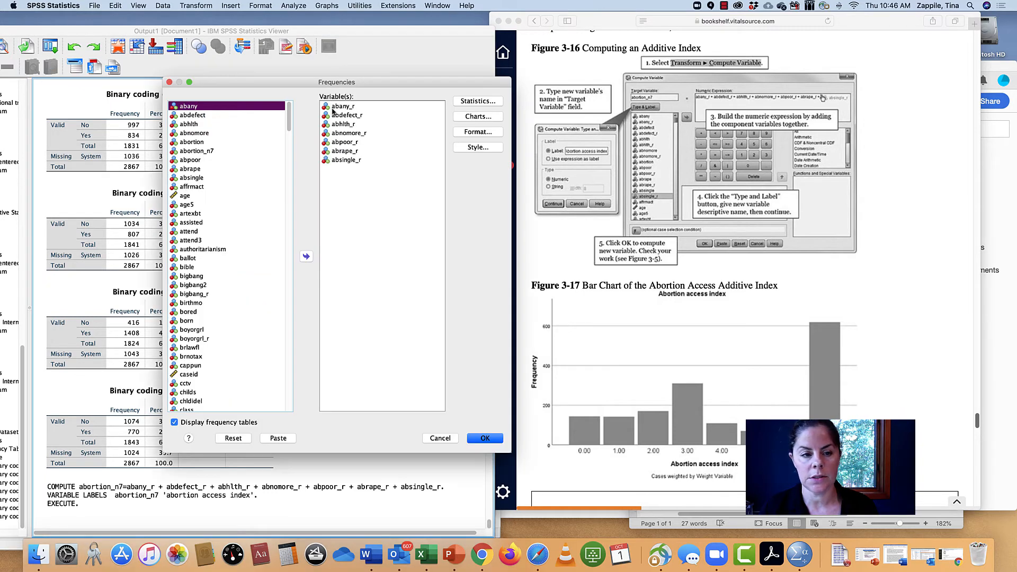
left_click_drag(349, 108, 339, 197)
left_click(312, 257)
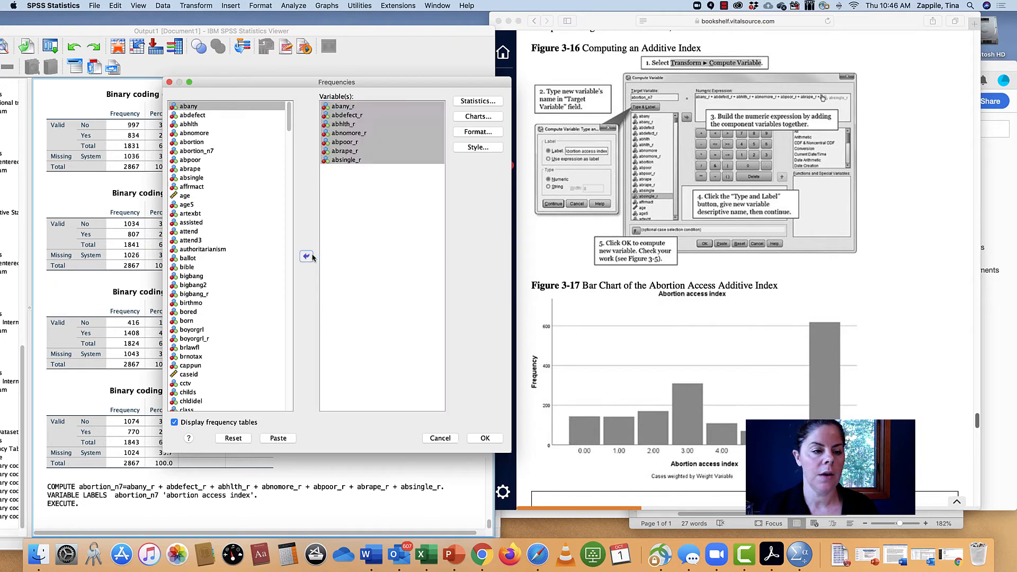
scroll(249, 245, "down", 20)
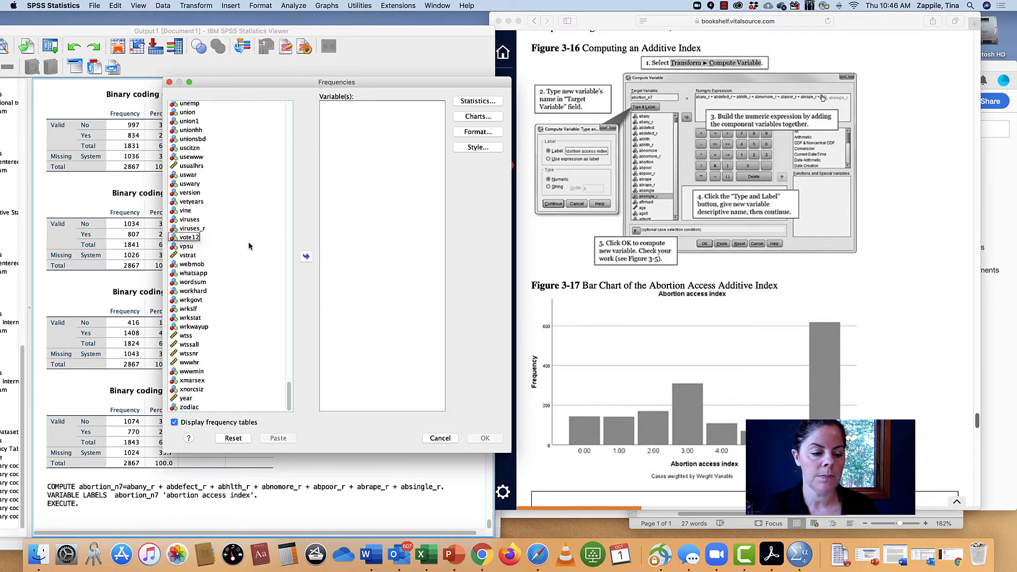
left_click_drag(289, 402, 309, 118)
left_click(221, 188)
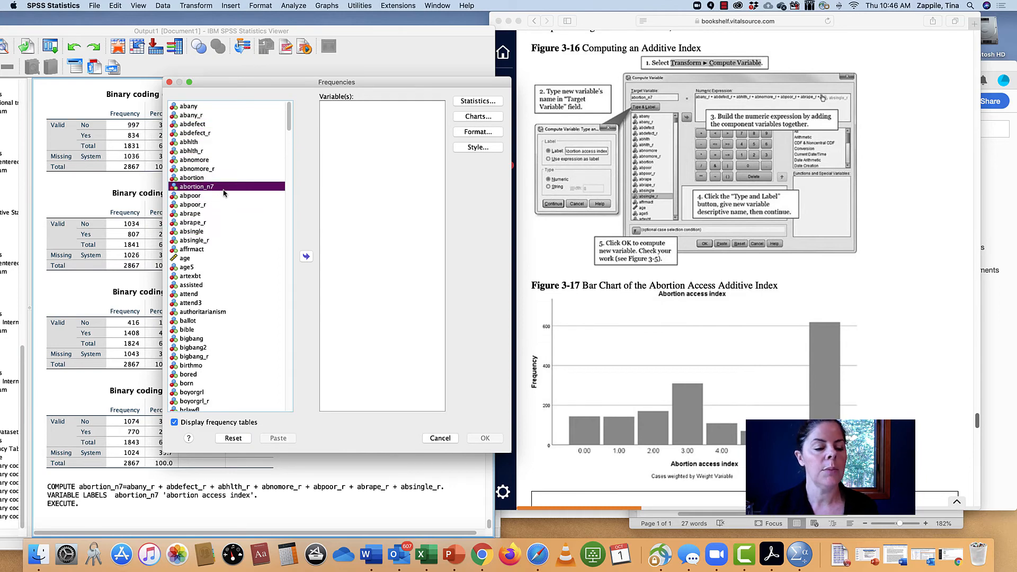
left_click(308, 257)
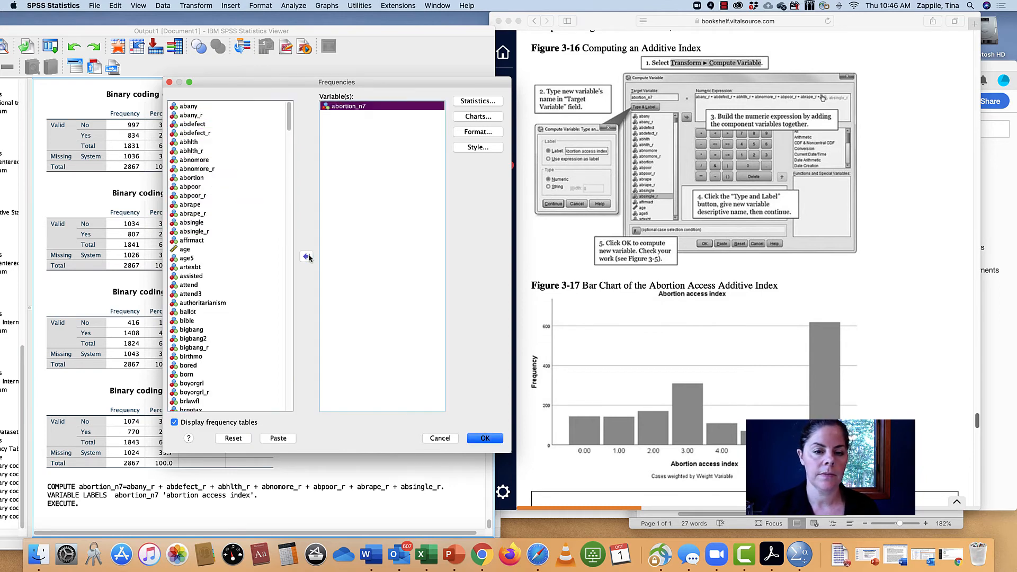
- Run Frequencies on abortion_n7 with the mean, median, mode and standard deviation, plus a bar chart showing percentages
left_click(476, 102)
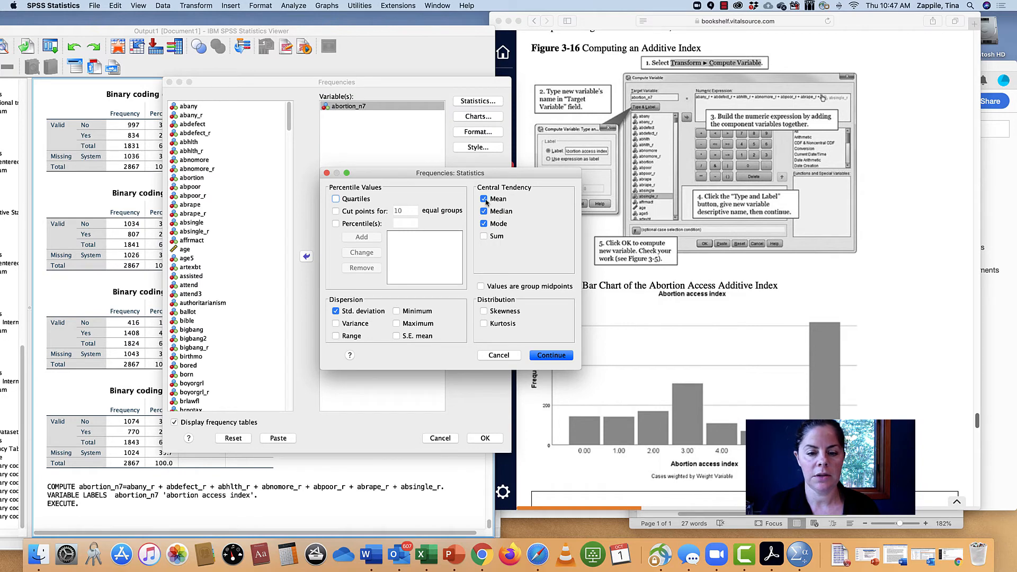
left_click(551, 356)
left_click(478, 118)
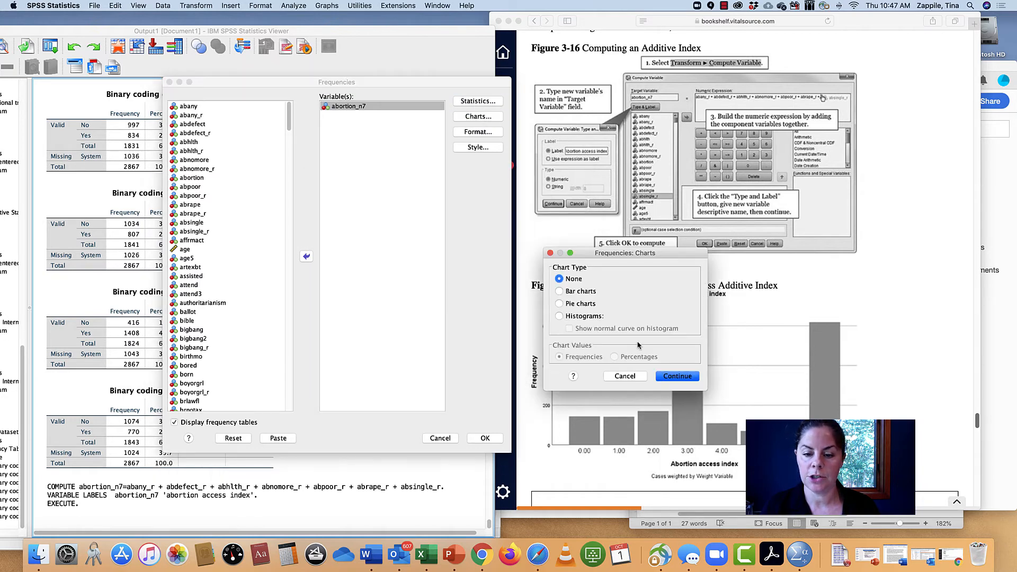
left_click(561, 291)
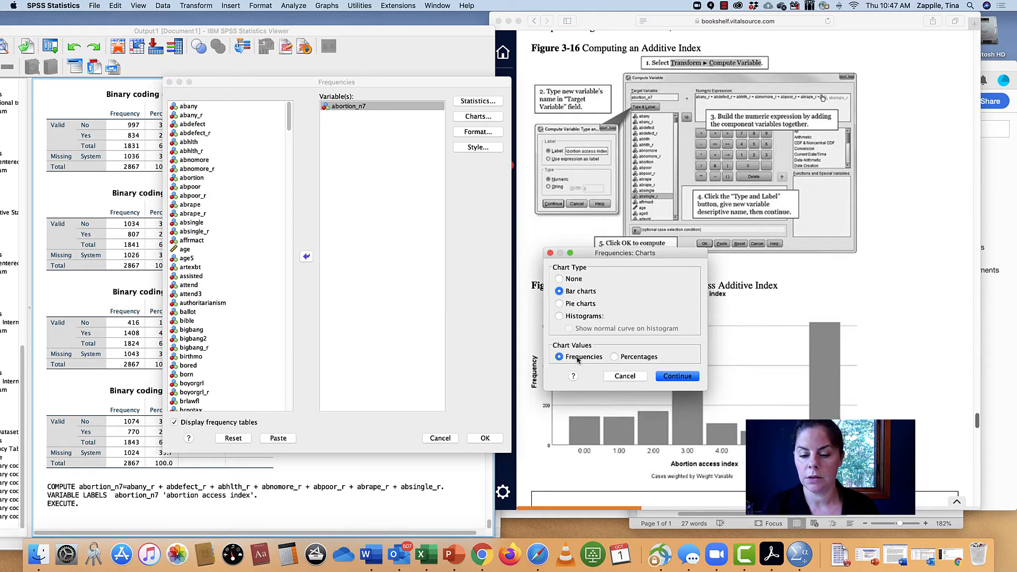
left_click(614, 358)
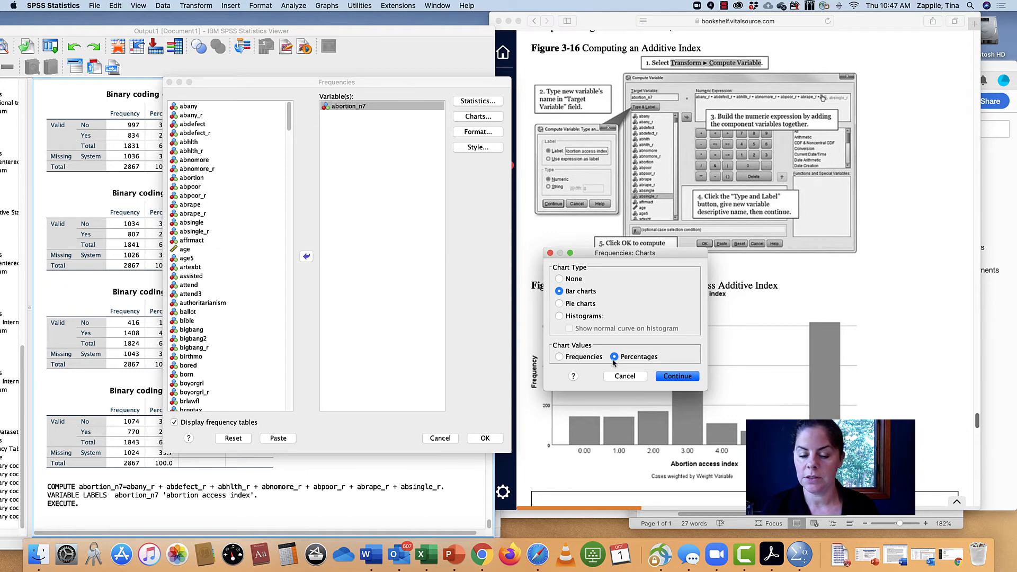
left_click(677, 378)
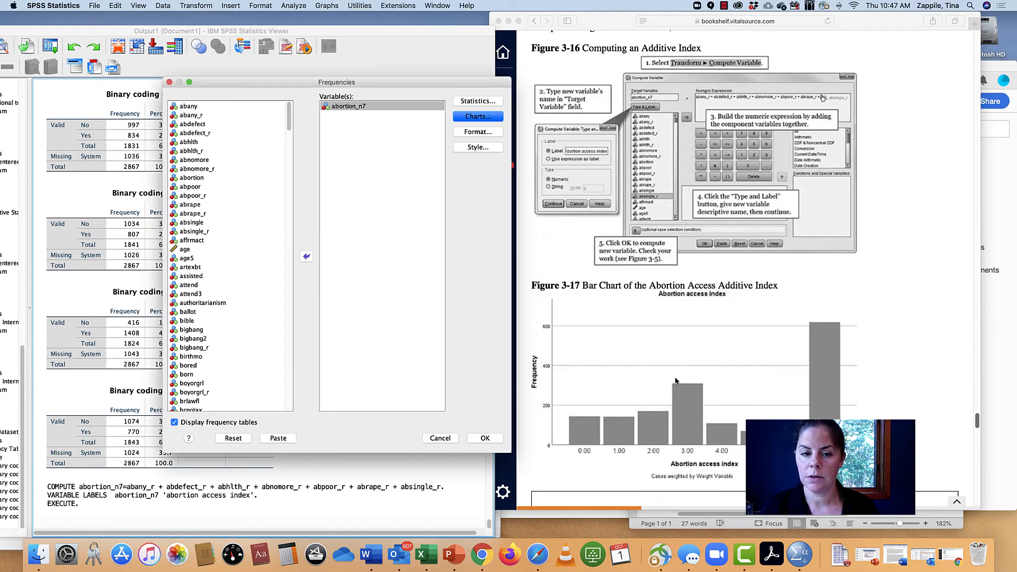
left_click(484, 440)
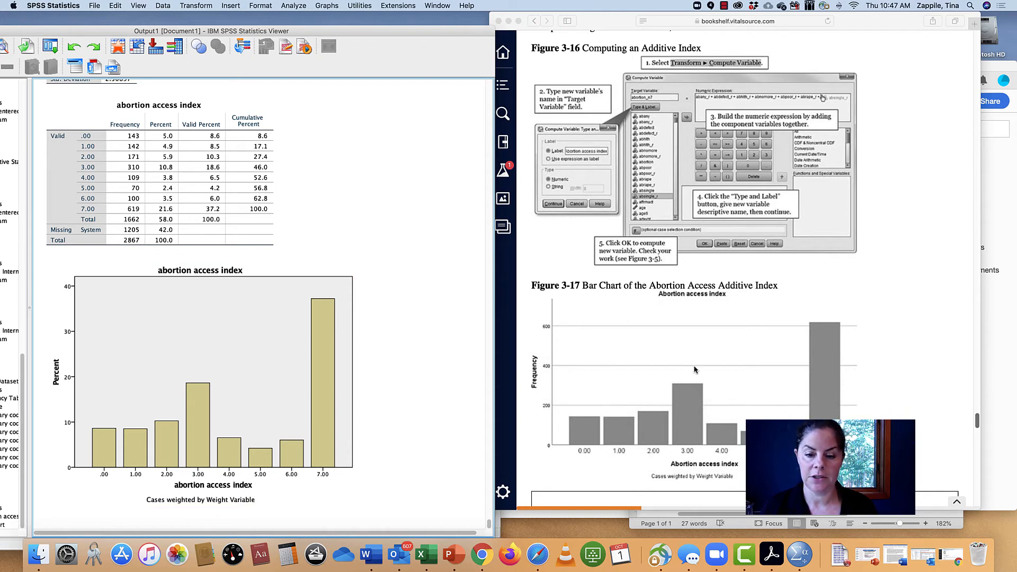
- Compare the abortion access index output with the textbook's Figure 3-17, and find the textbook's list of seven abortion circumstances
scroll(695, 369, "down", 4)
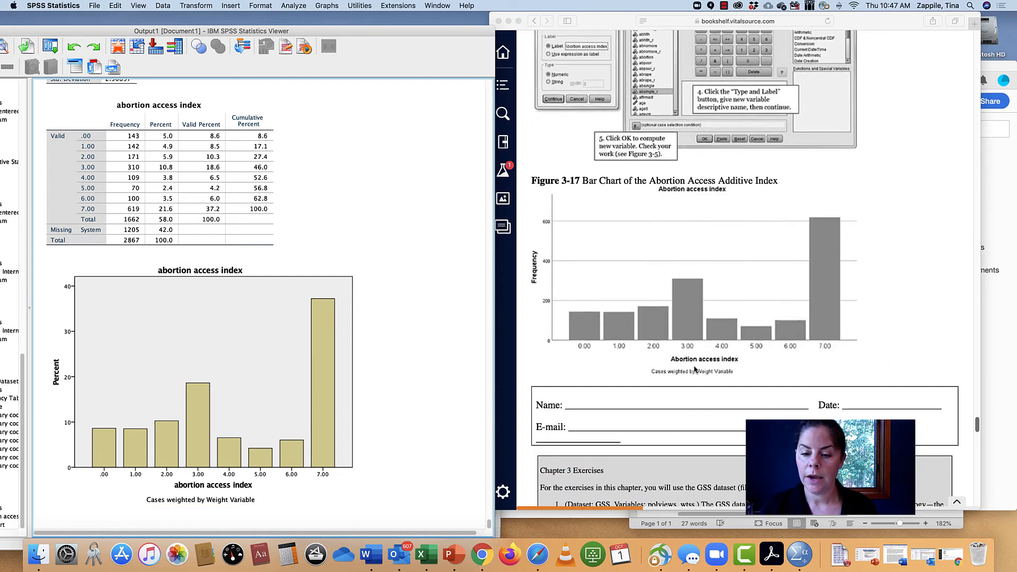
scroll(696, 369, "up", 6)
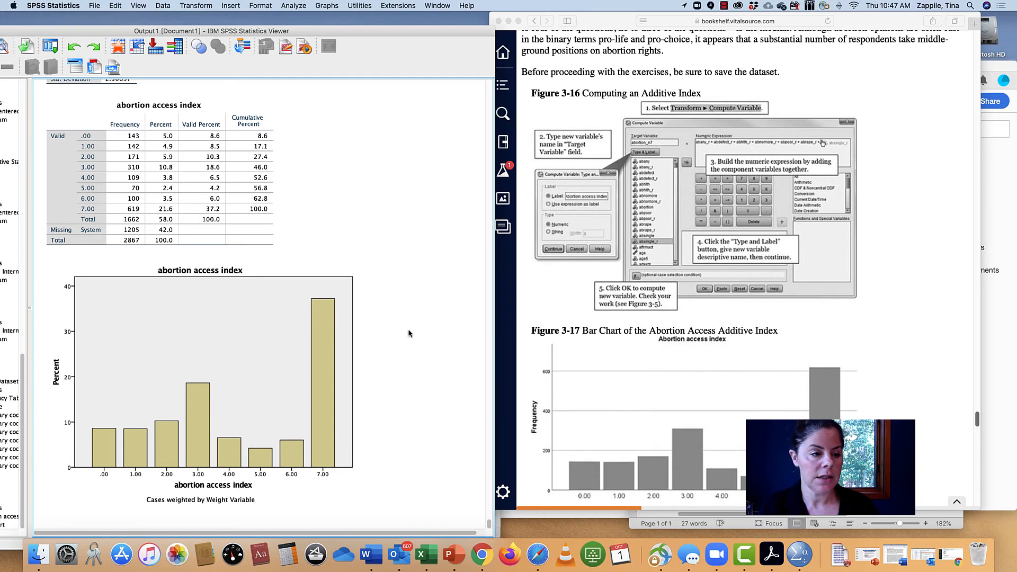
scroll(408, 332, "up", 5)
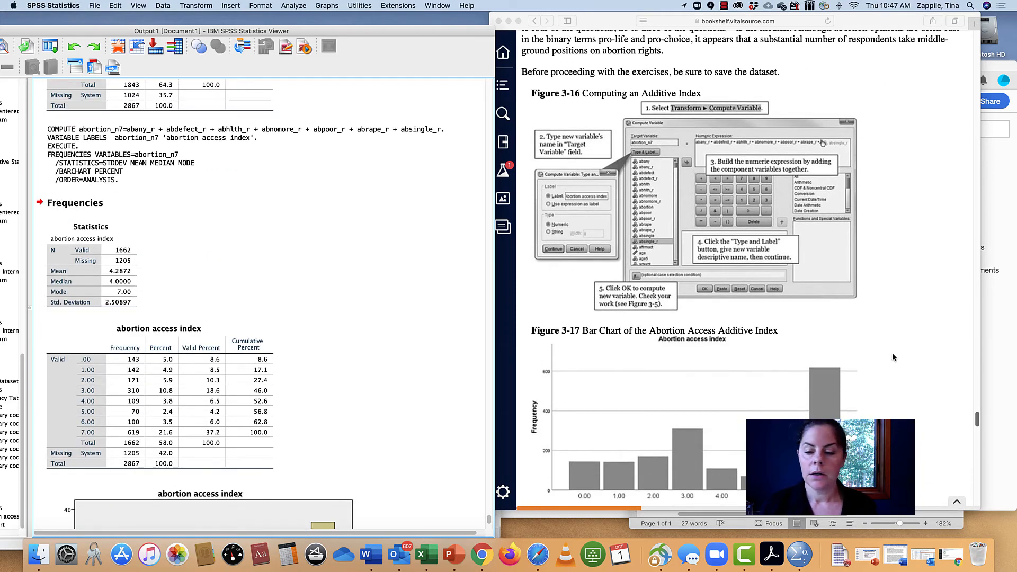
scroll(902, 362, "up", 14)
scroll(903, 362, "up", 20)
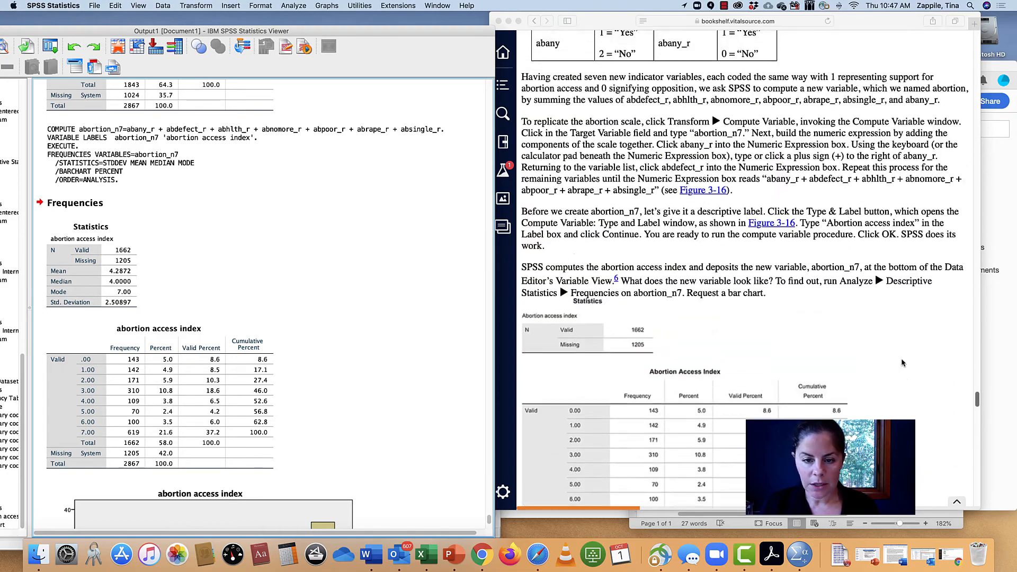
scroll(902, 363, "up", 17)
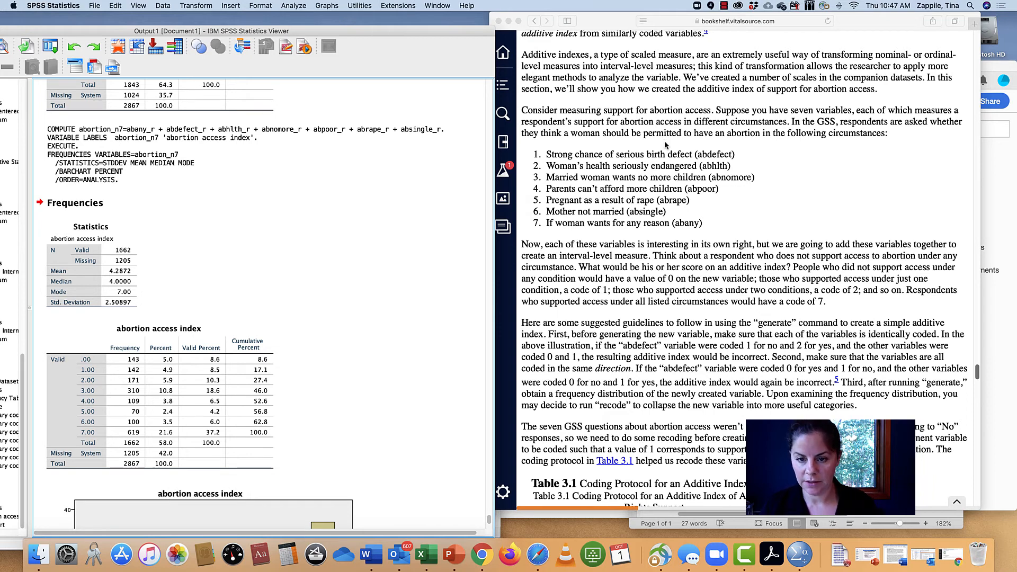
- Review the textbook's seven abortion circumstances, marking "Married woman wants no more children" and "Mother not married" while reading
left_click(848, 125)
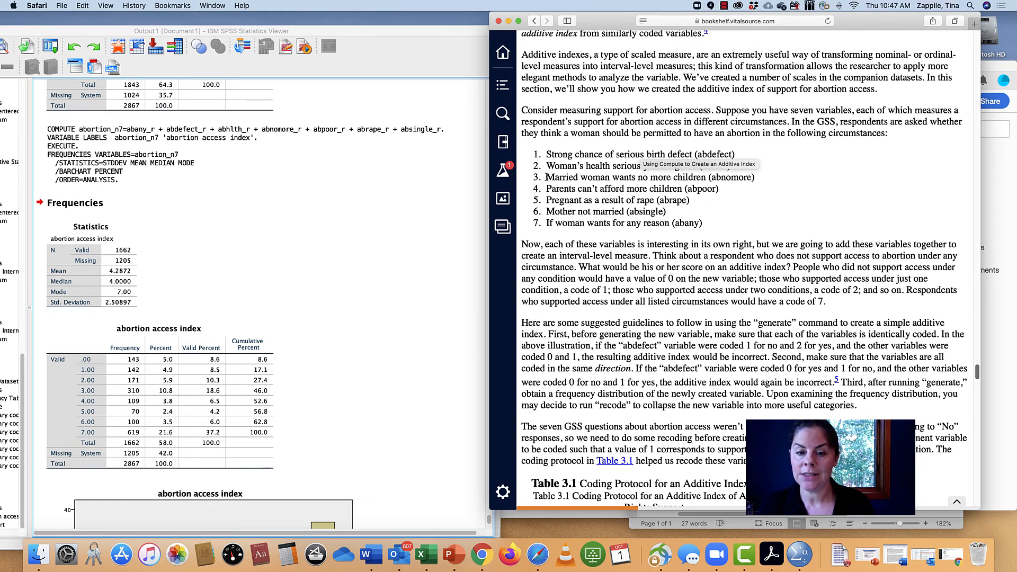
left_click_drag(547, 177, 706, 177)
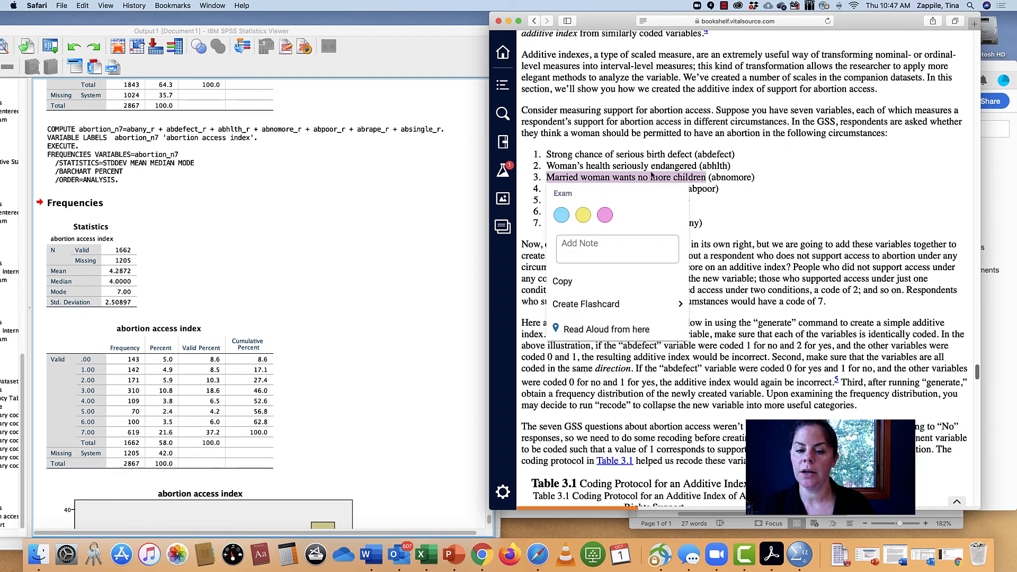
left_click(529, 222)
left_click_drag(548, 211, 625, 212)
left_click(713, 227)
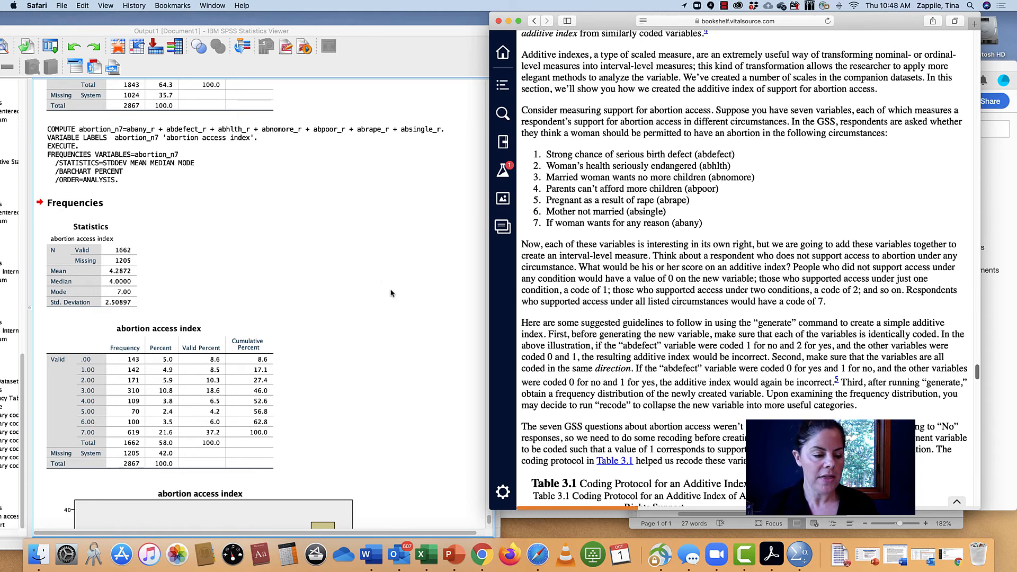
- Examine the abortion access index bar chart in the output alongside the textbook's explanation of the 0 to 7 scores
scroll(391, 293, "down", 5)
scroll(391, 292, "down", 1)
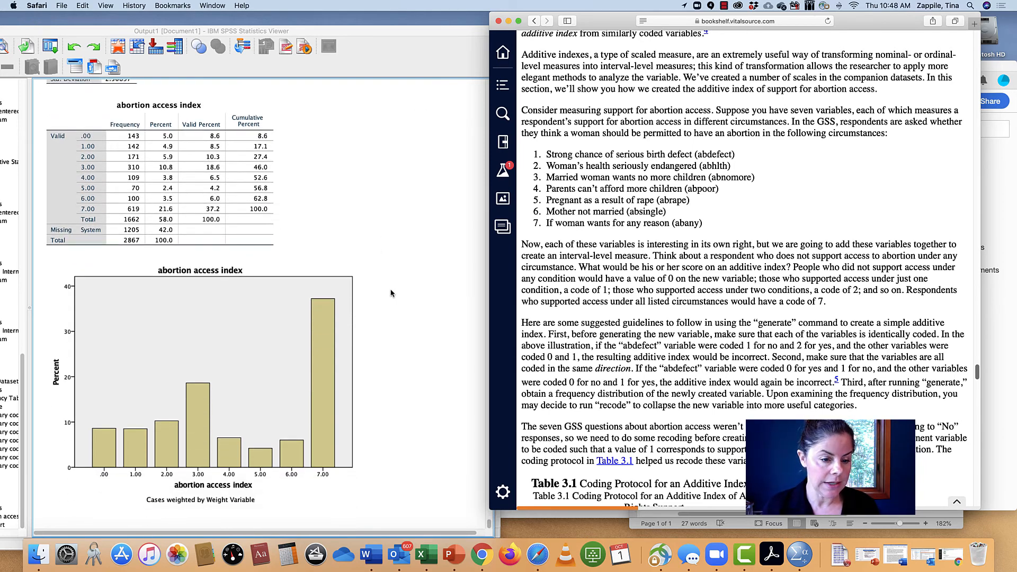
left_click(327, 324)
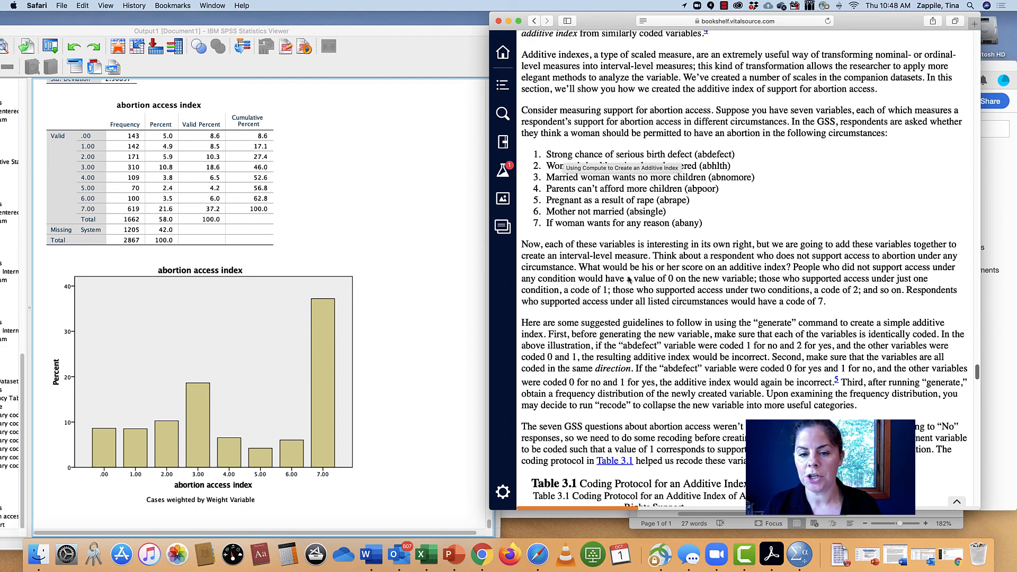
scroll(562, 162, "up", 1)
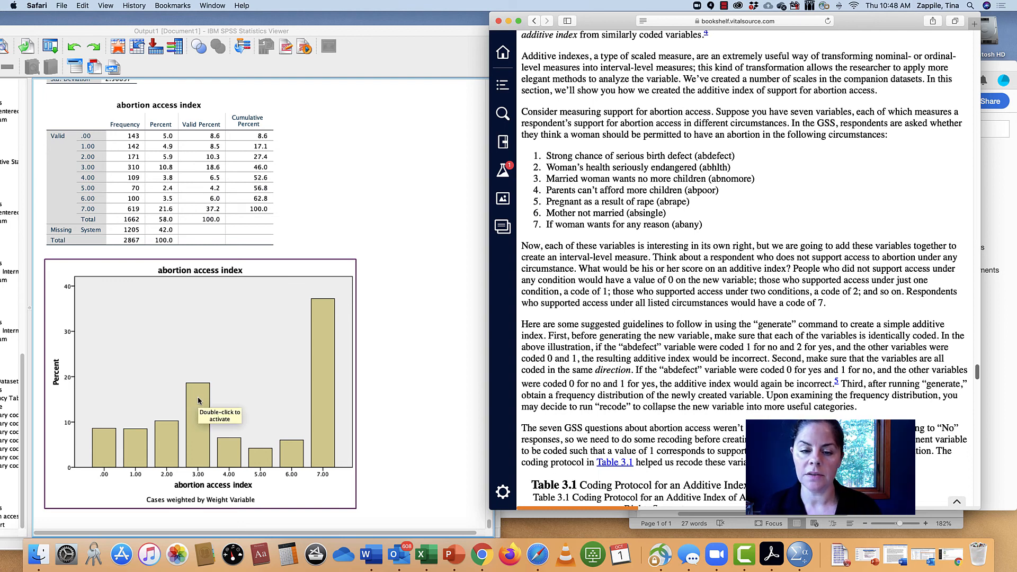
left_click(360, 411)
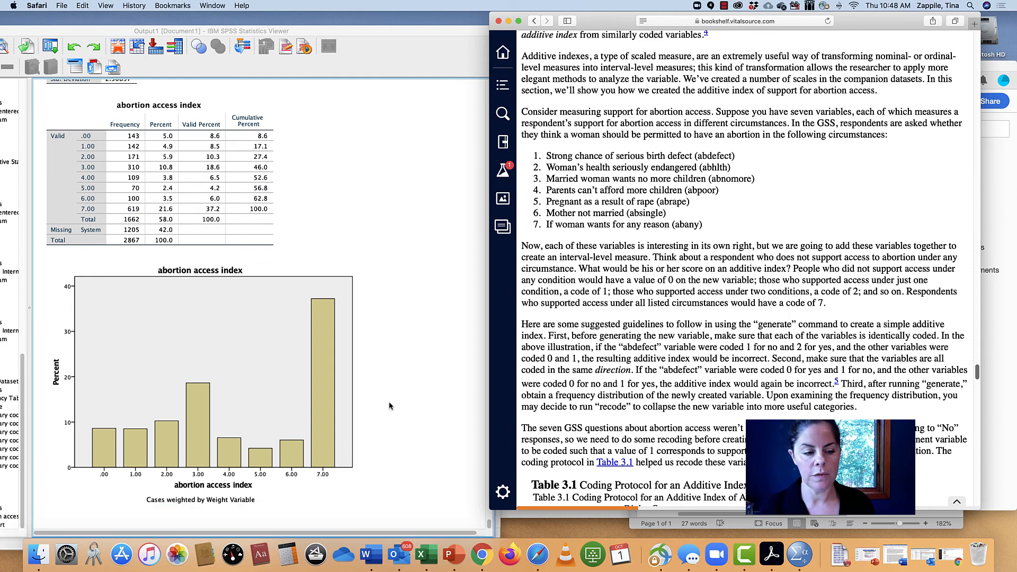